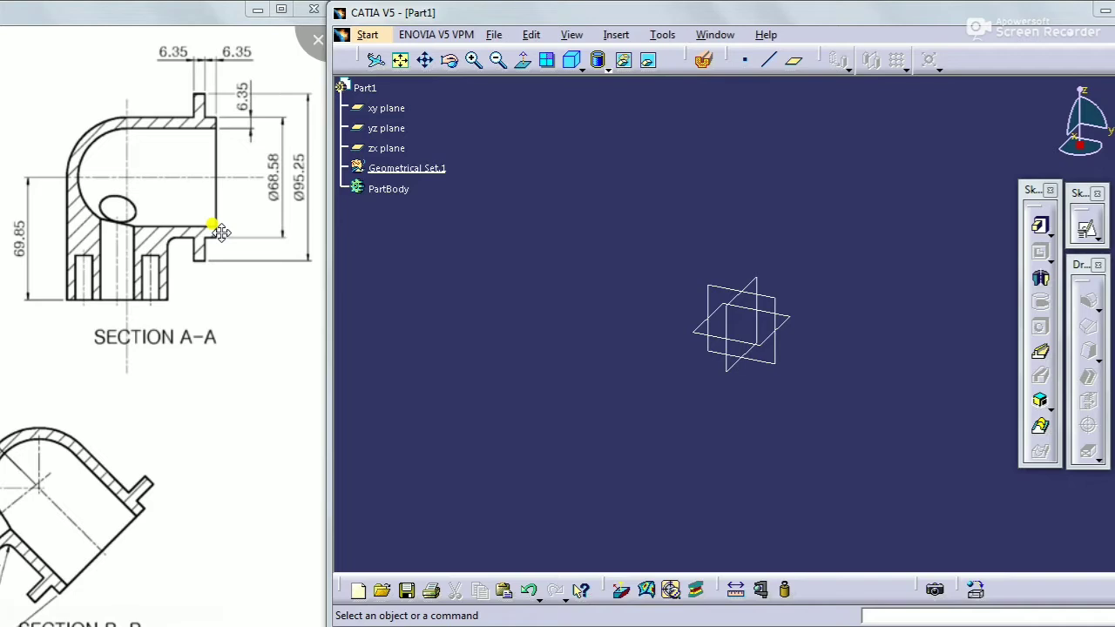
# Create a positioned sketch on the yz plane with implicit origin and orientation
pyautogui.click(773, 363)
pyautogui.click(1084, 227)
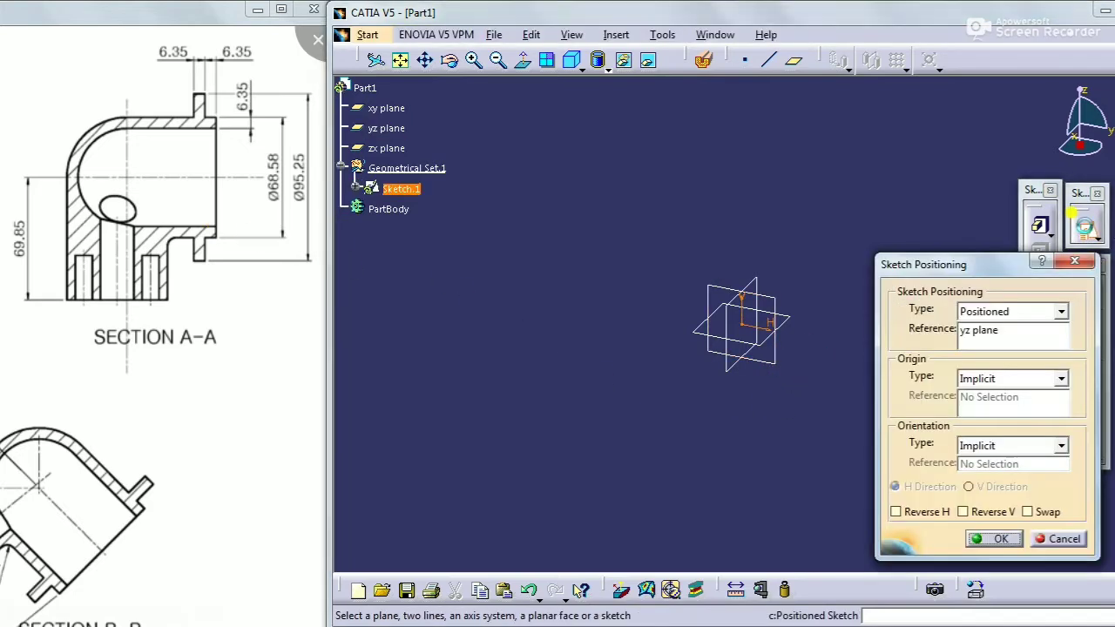
pyautogui.press('Return')
# Sketch an open profile from the origin: a horizontal line, a vertical line upward and a tangent arc curving back towards the vertical axis
pyautogui.click(1088, 319)
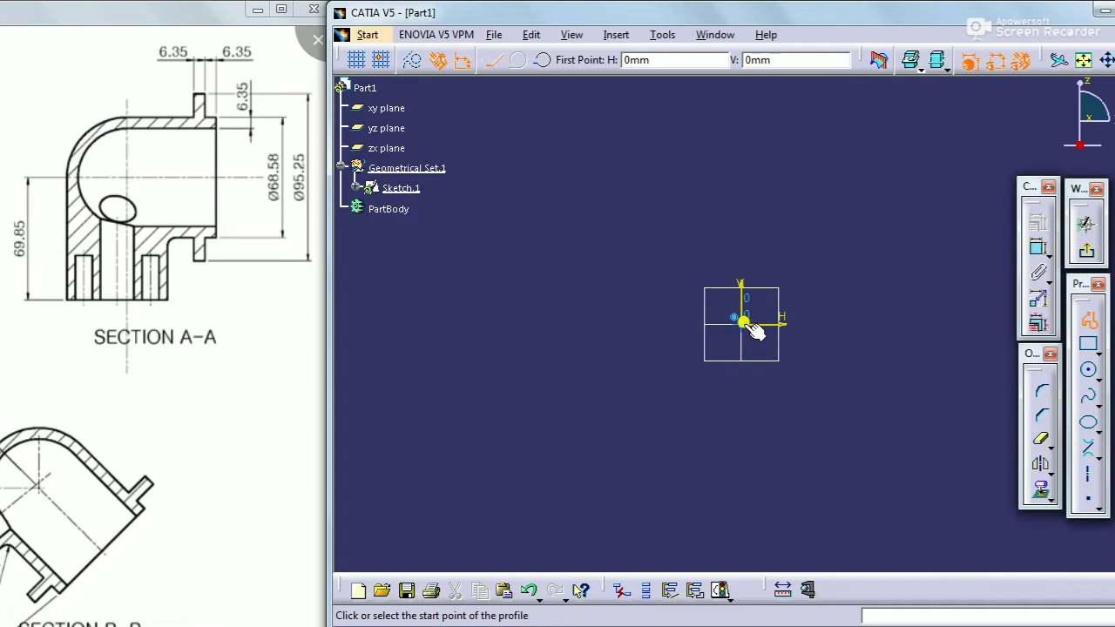
pyautogui.click(742, 324)
pyautogui.click(804, 324)
pyautogui.click(804, 246)
pyautogui.click(518, 59)
pyautogui.click(738, 177)
pyautogui.press('Escape')
pyautogui.moveTo(856, 336)
pyautogui.mouseDown(button='middle')
pyautogui.moveTo(773, 195)
pyautogui.moveTo(706, 296)
pyautogui.mouseUp(button='middle')
# Dimension the base line's length and set it to half of 68.58, giving 34.29 mm
pyautogui.click(1037, 248)
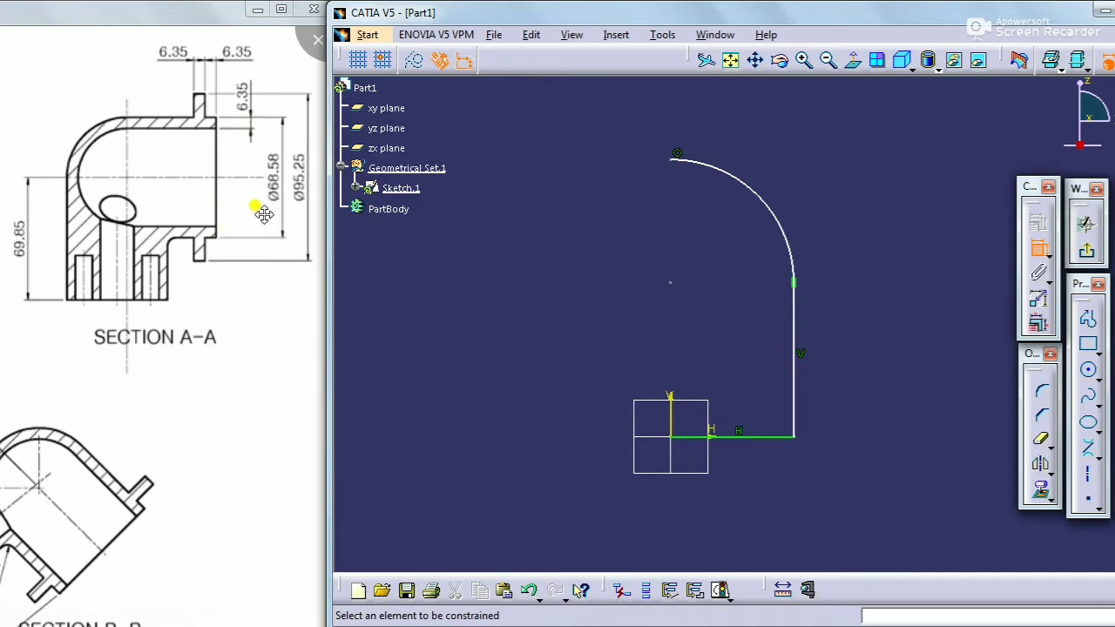
pyautogui.click(770, 442)
pyautogui.click(724, 499)
pyautogui.doubleClick(725, 496)
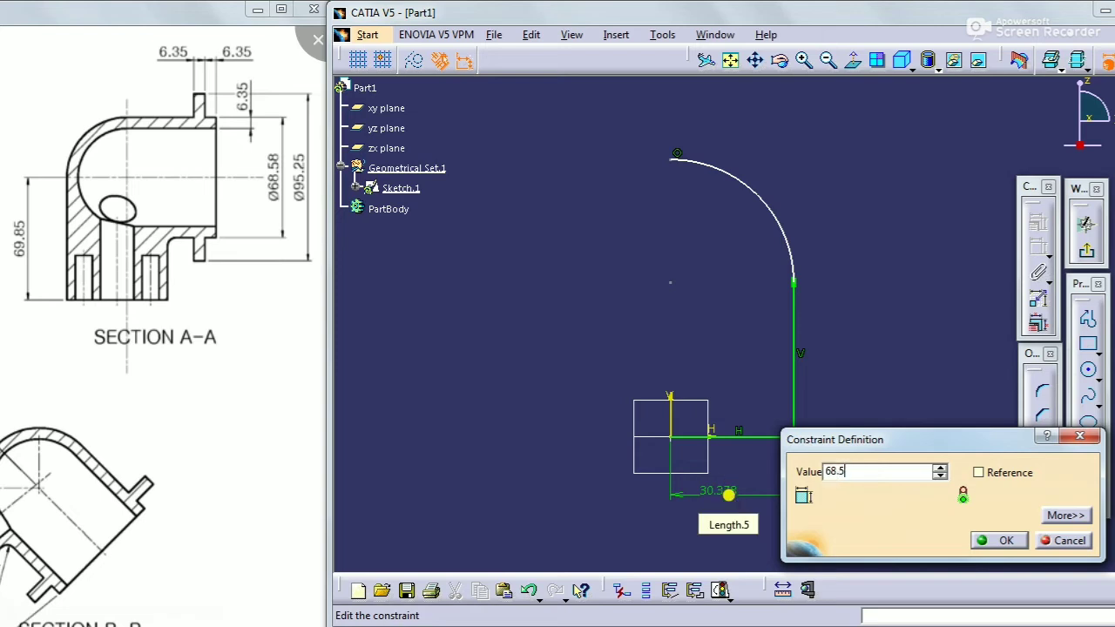
pyautogui.press('Return')
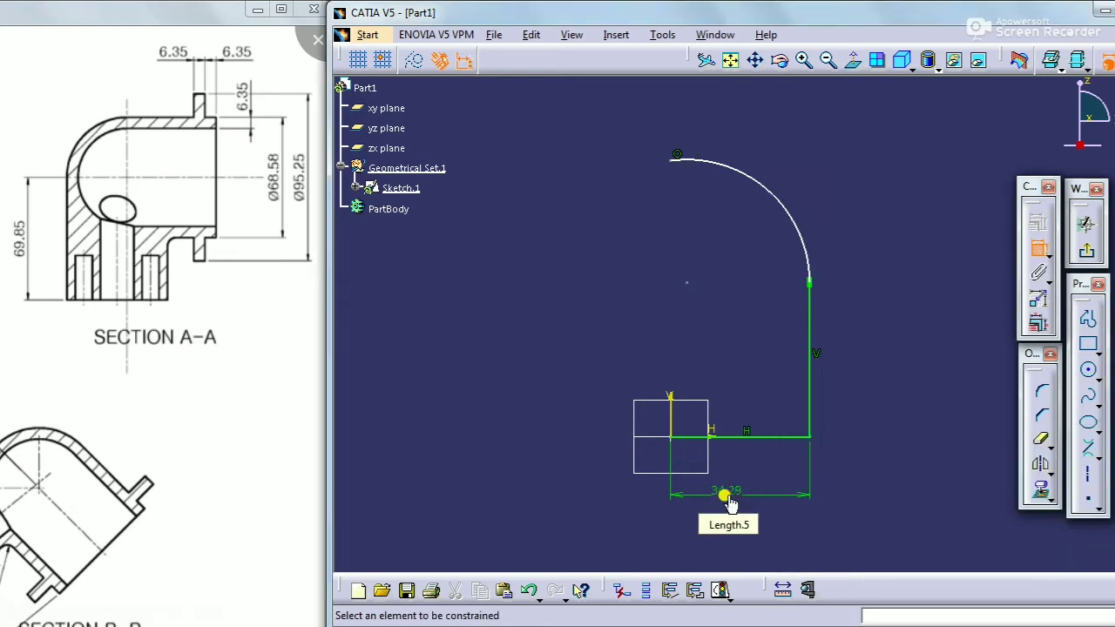
# Constrain the arc's centre to be coincident with the vertical sketch axis
pyautogui.click(687, 283)
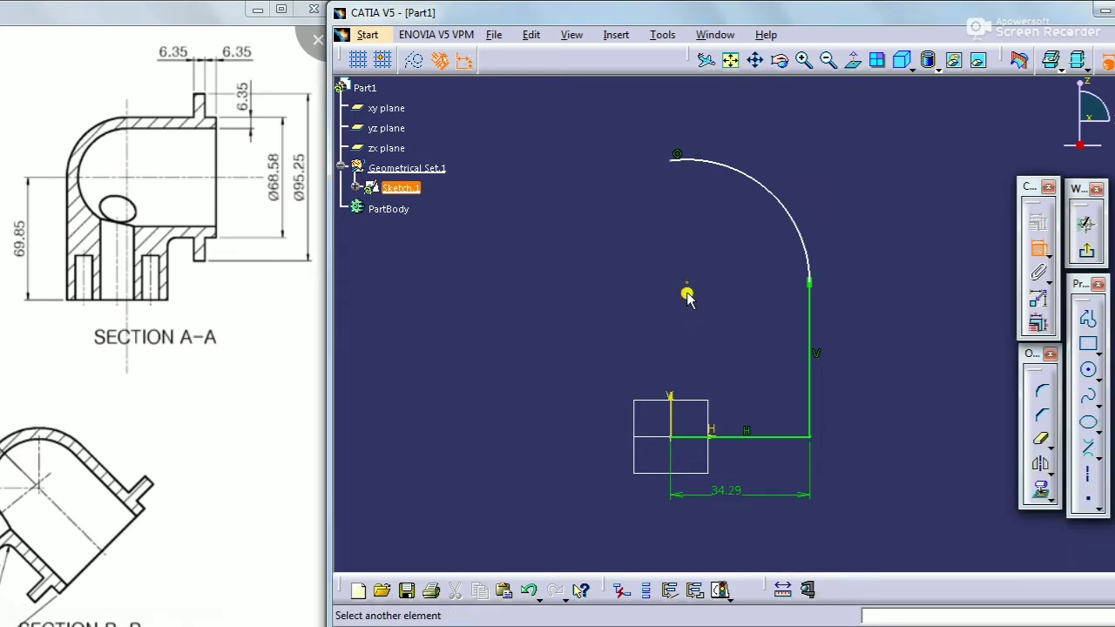
pyautogui.click(667, 406)
pyautogui.rightClick(587, 342)
pyautogui.click(601, 405)
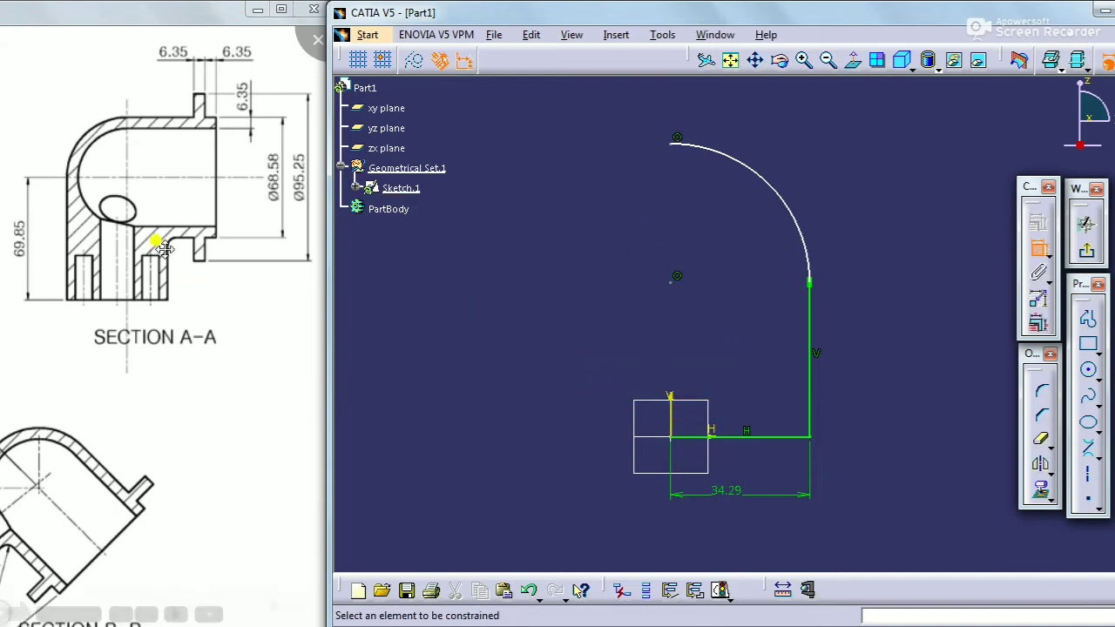
# Check the overall height in the reference drawing and dimension the profile from base to arc top as 85.09 mm
pyautogui.moveTo(155, 251); pyautogui.dragTo(254, 268)
pyautogui.moveTo(161, 304)
pyautogui.mouseDown()
pyautogui.moveTo(318, 248)
pyautogui.moveTo(322, 312)
pyautogui.mouseUp()
pyautogui.moveTo(208, 342); pyautogui.dragTo(211, 349)
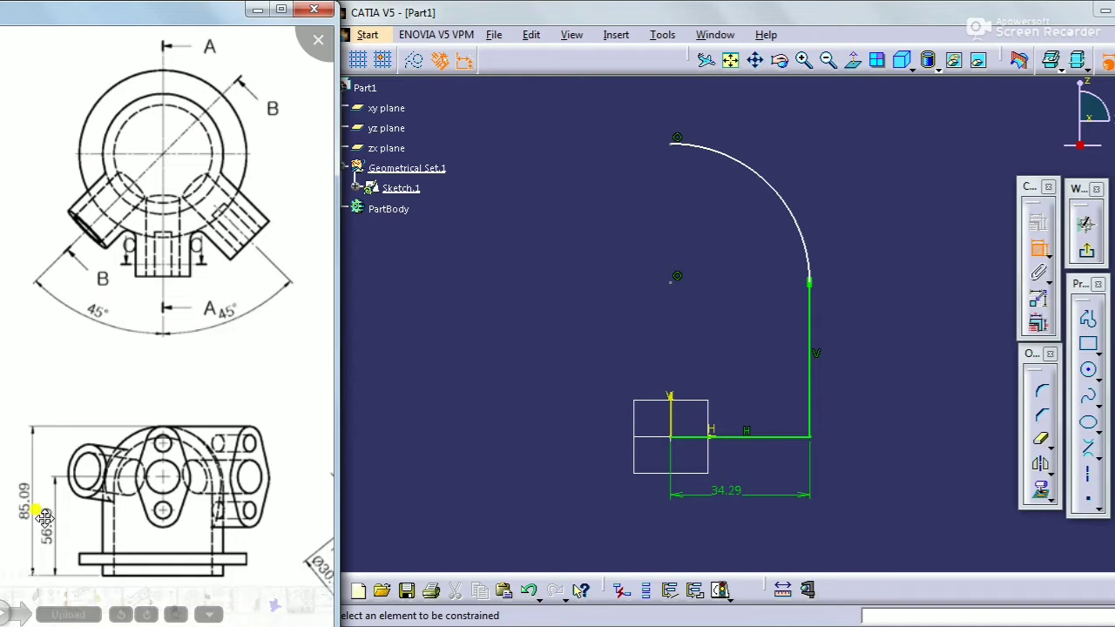
pyautogui.click(672, 141)
pyautogui.click(675, 436)
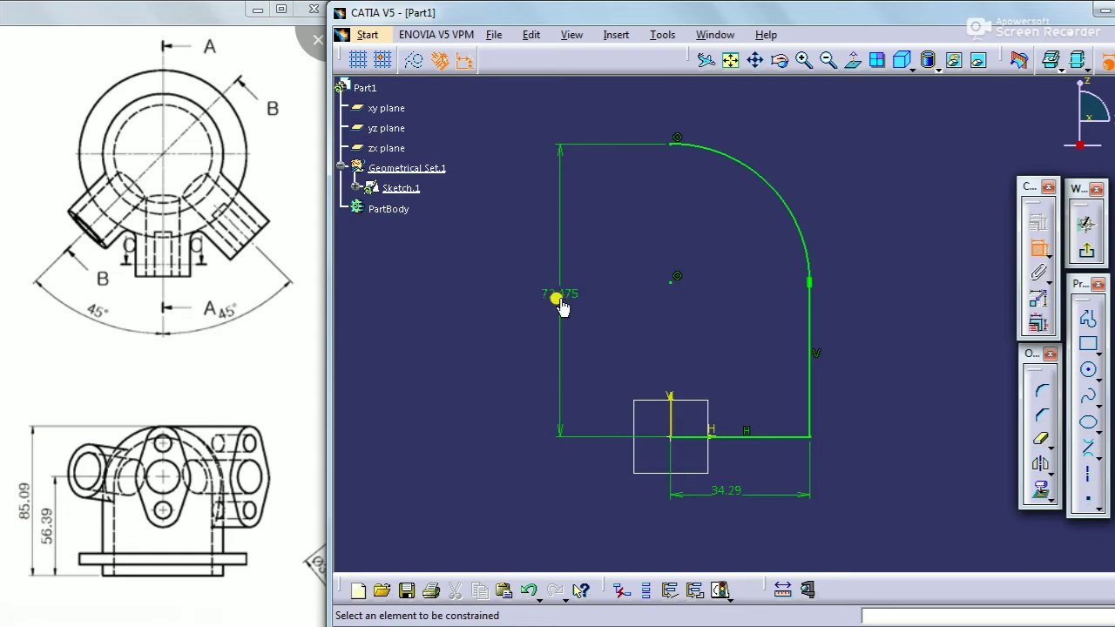
pyautogui.doubleClick(566, 297)
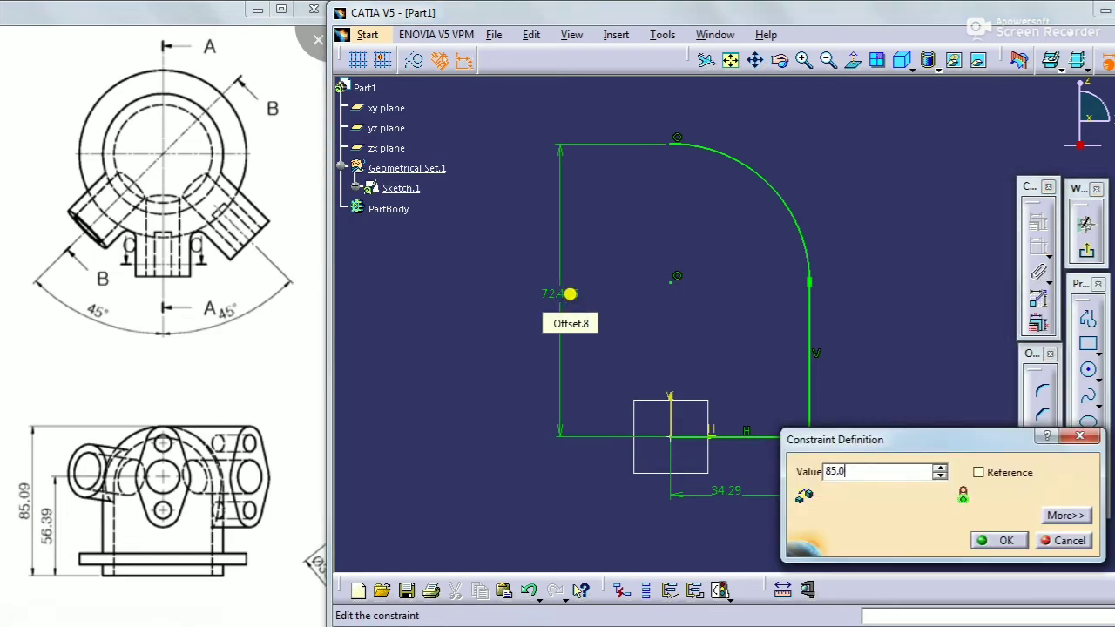
pyautogui.press('Return')
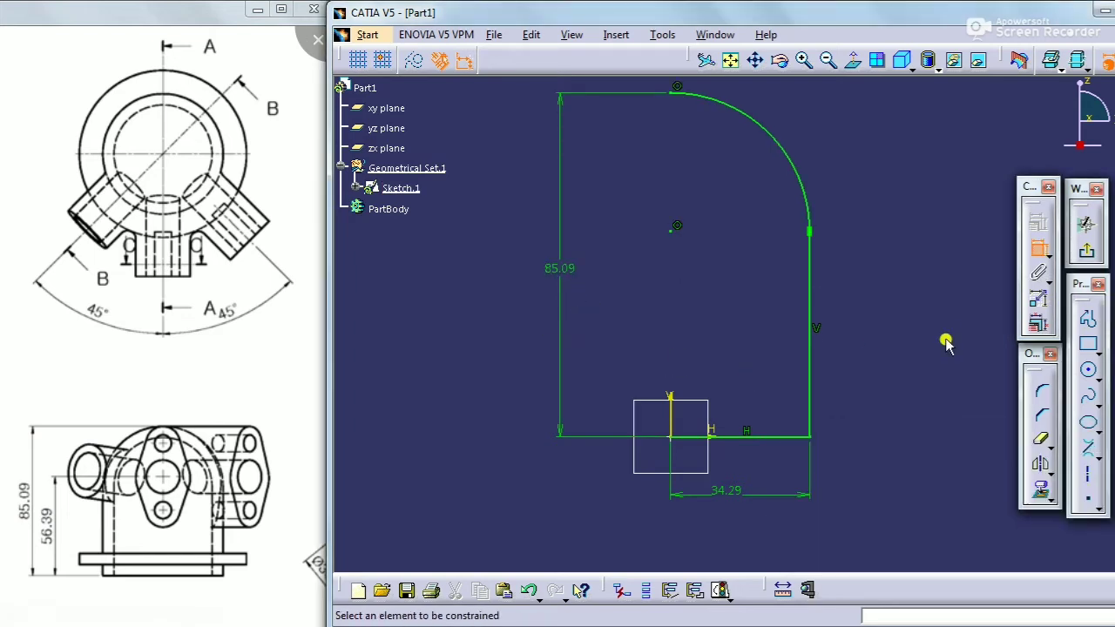
# Exit the sketch and revolve the profile 360 degrees about the vertical sketch axis as a Shaft
pyautogui.click(1086, 224)
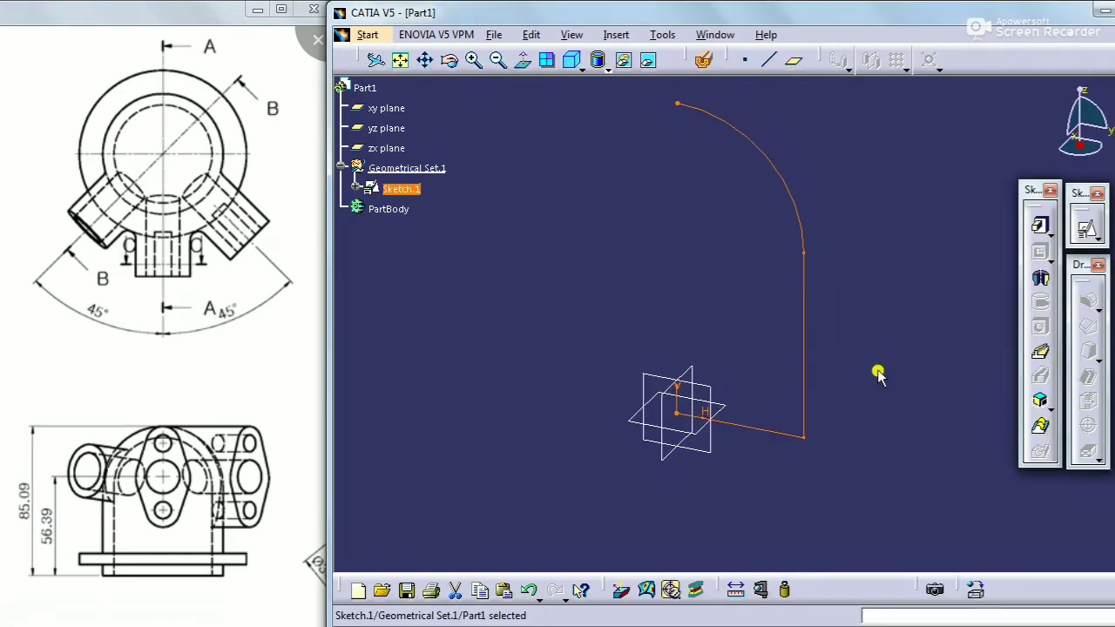
pyautogui.click(1040, 278)
pyautogui.click(924, 361)
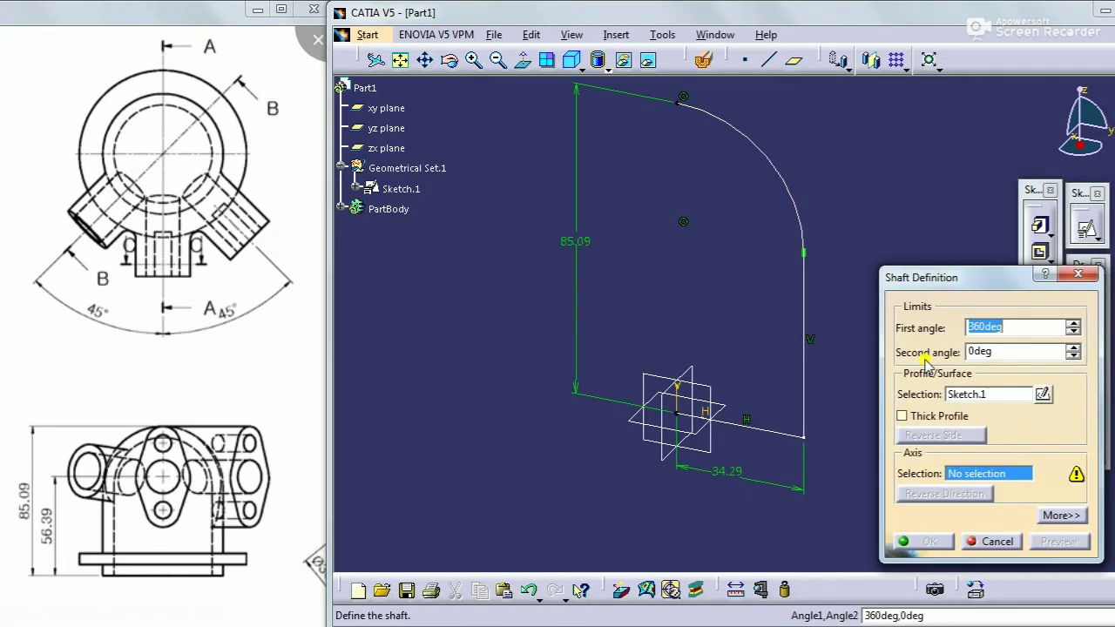
pyautogui.click(688, 399)
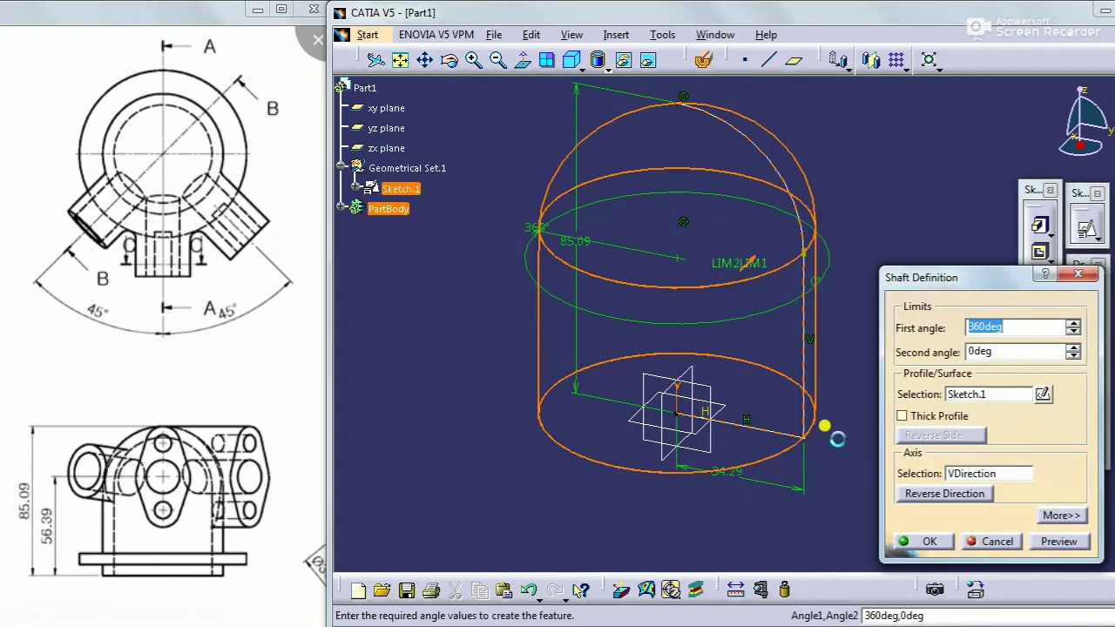
pyautogui.click(925, 542)
pyautogui.click(909, 308)
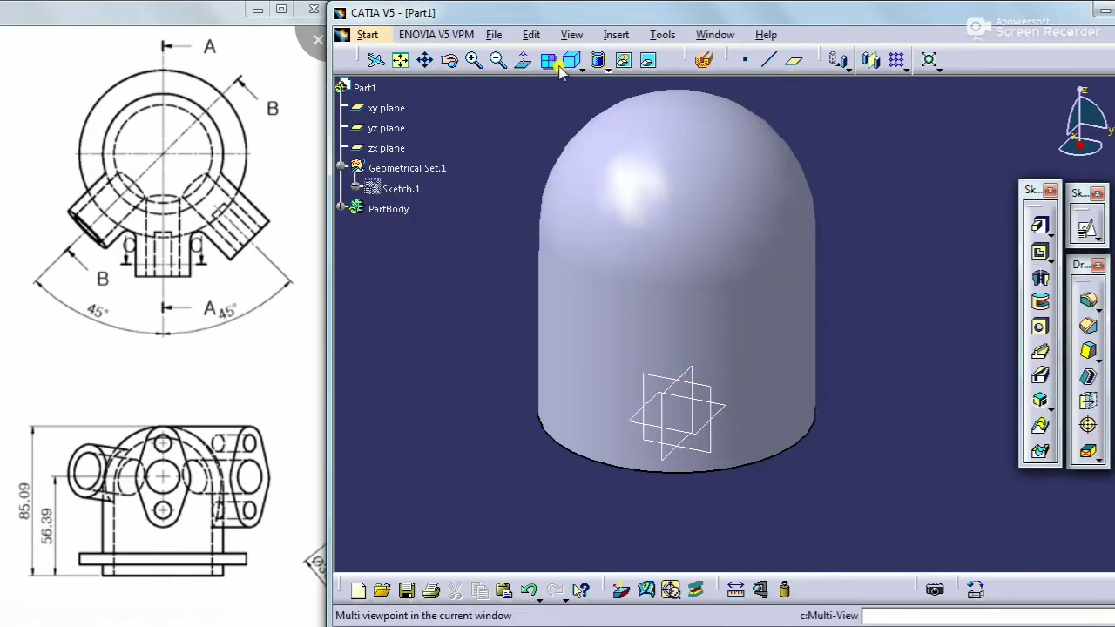
pyautogui.click(401, 60)
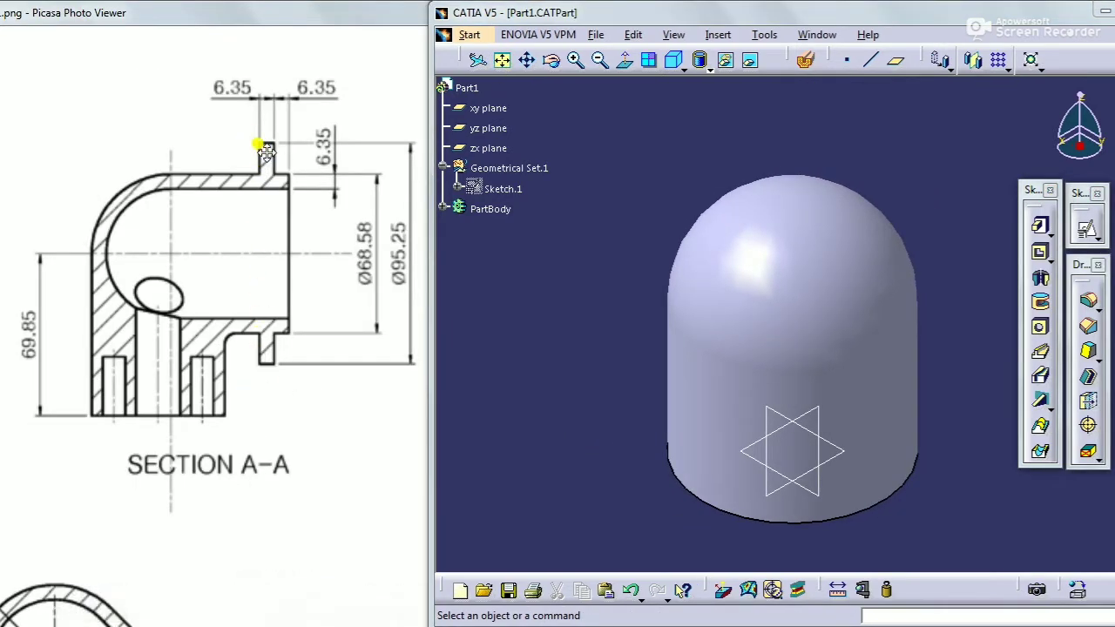
# Make Geometrical Set.1 the work object and create a positioned sketch on the xy plane
pyautogui.rightClick(536, 168)
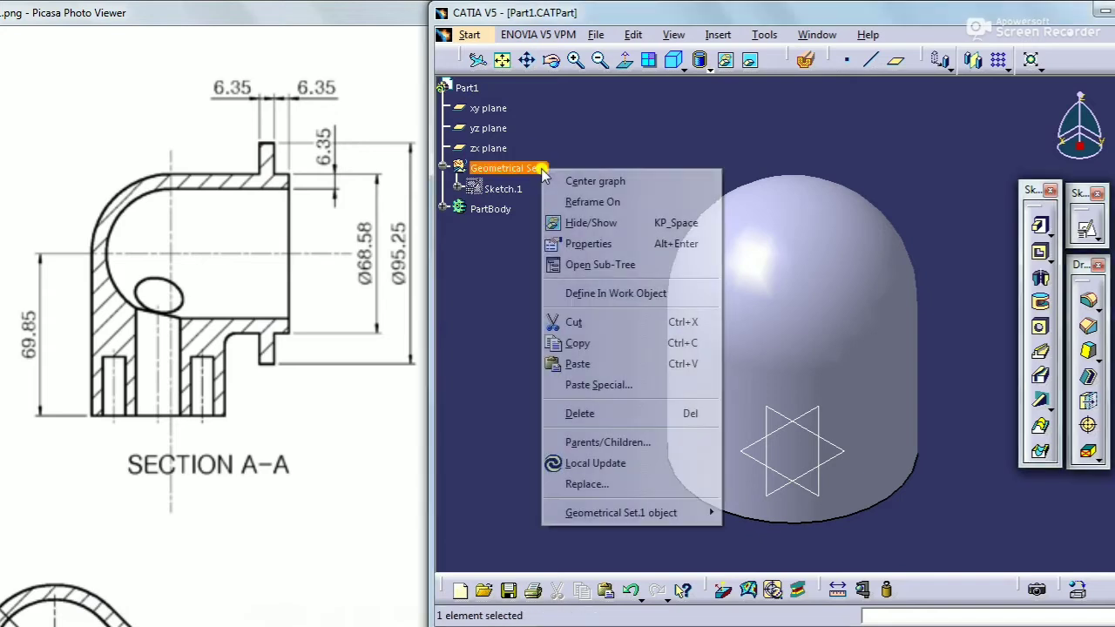
pyautogui.click(659, 286)
pyautogui.click(597, 324)
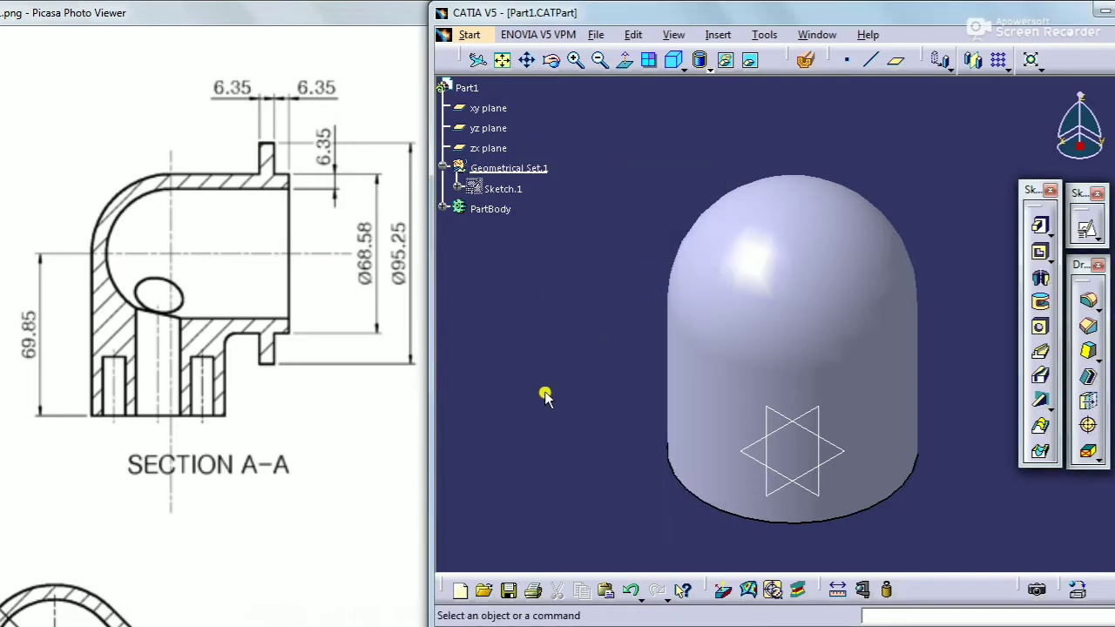
pyautogui.click(838, 449)
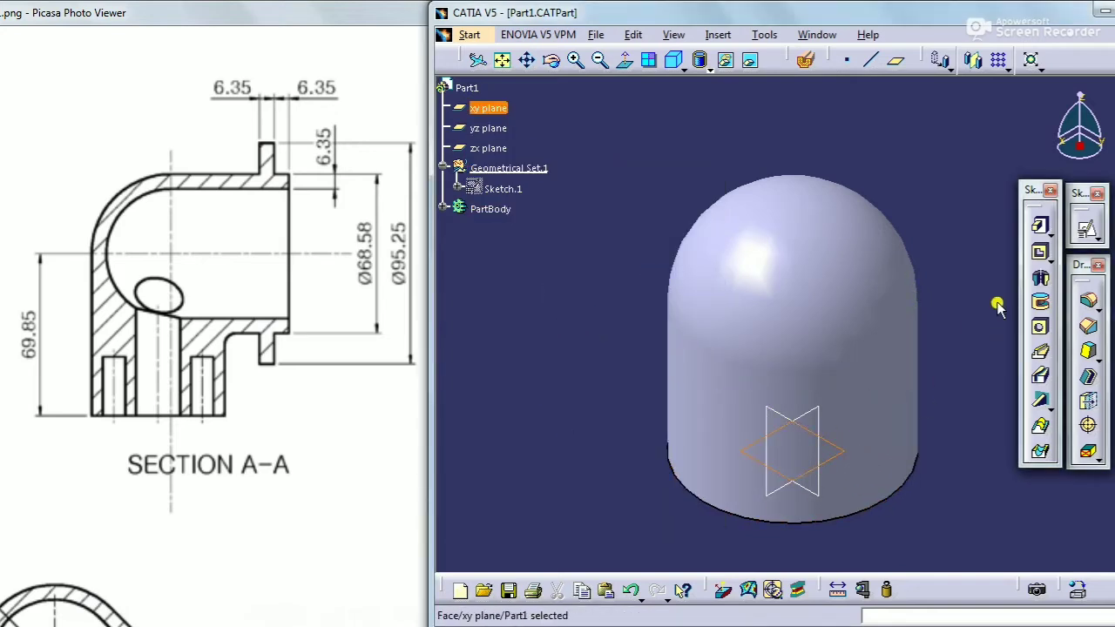
pyautogui.click(1086, 228)
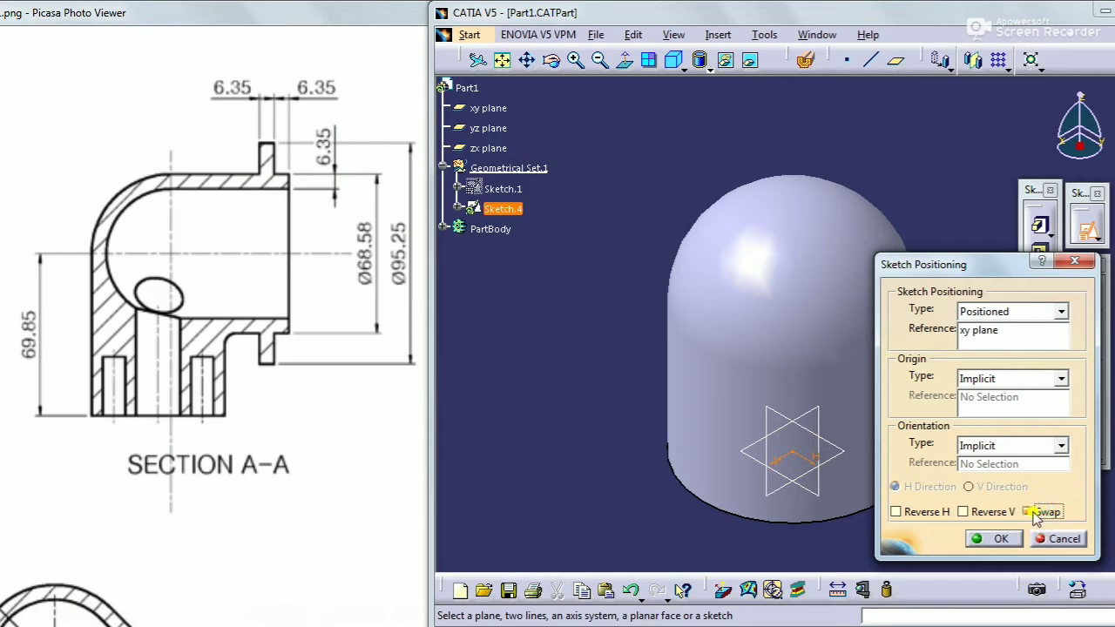
pyautogui.click(1015, 535)
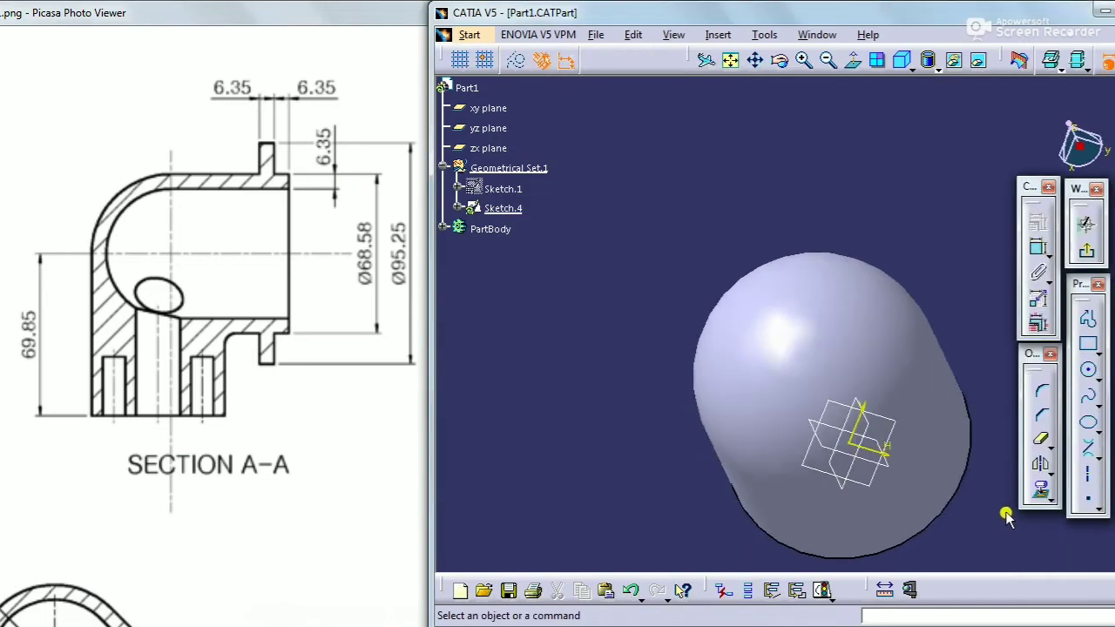
# Sketch a circle centred on the origin around the body and set its diameter to 95.25 mm
pyautogui.click(1087, 370)
pyautogui.click(792, 324)
pyautogui.click(911, 216)
pyautogui.click(1038, 248)
pyautogui.click(932, 157)
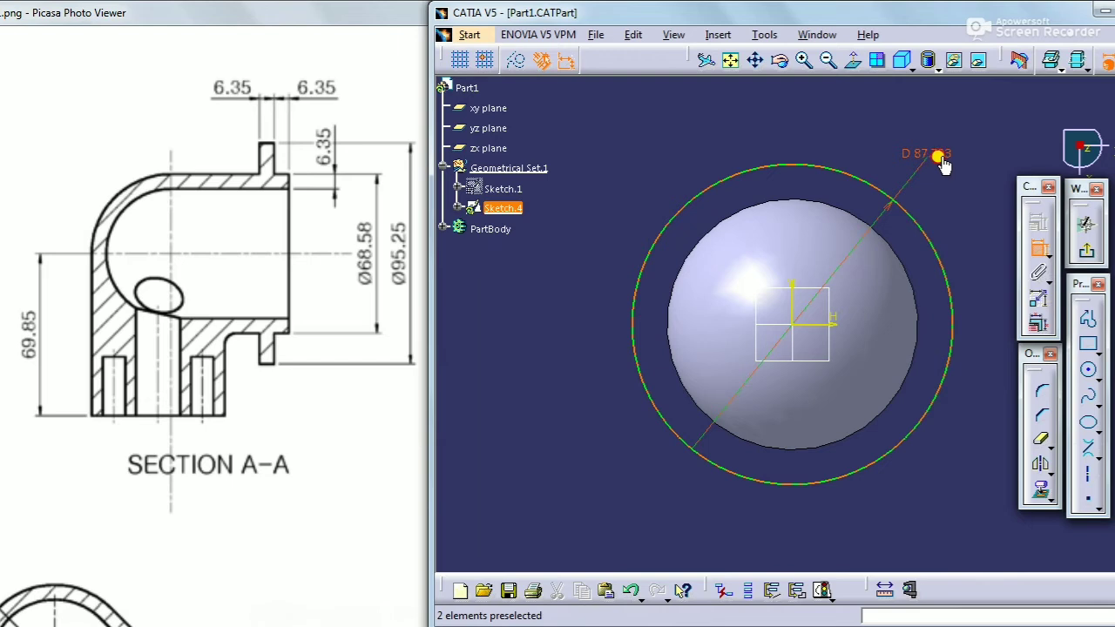
pyautogui.doubleClick(935, 157)
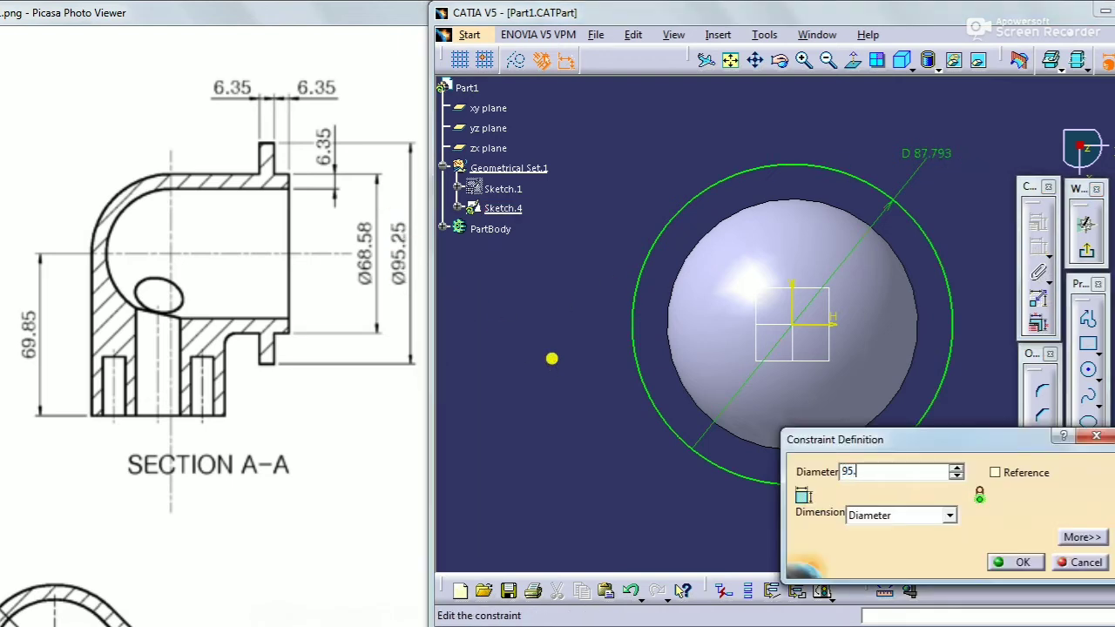
pyautogui.write('95.2')
pyautogui.press('Return')
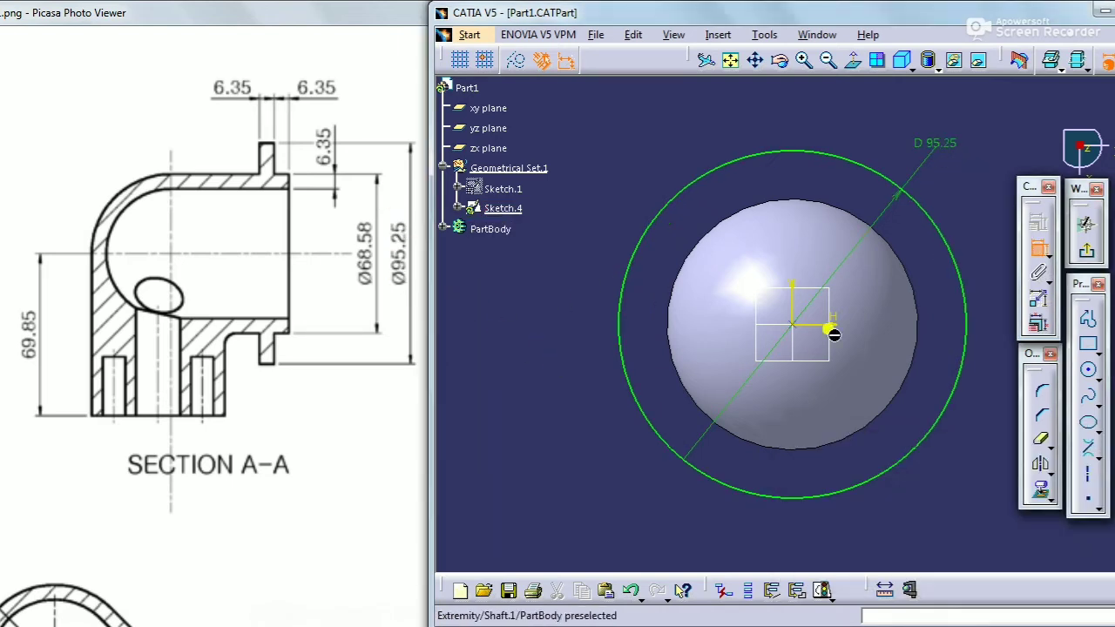
# Exit the sketch and start a Pad of the circle with a first limit length of 12.7 mm
pyautogui.click(1085, 250)
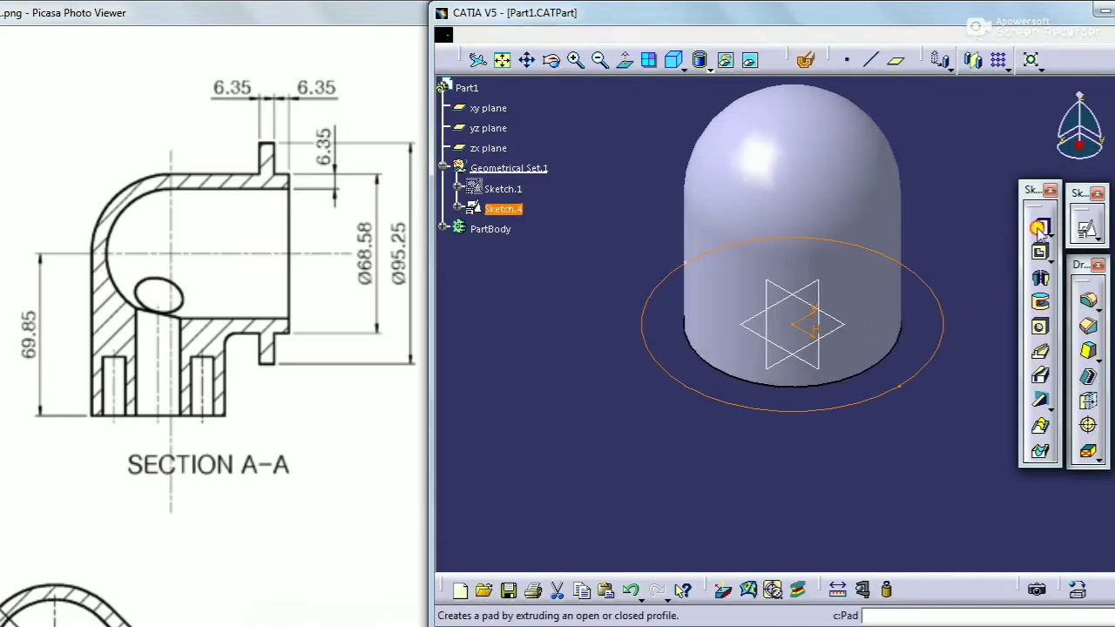
pyautogui.click(1037, 226)
pyautogui.click(964, 366)
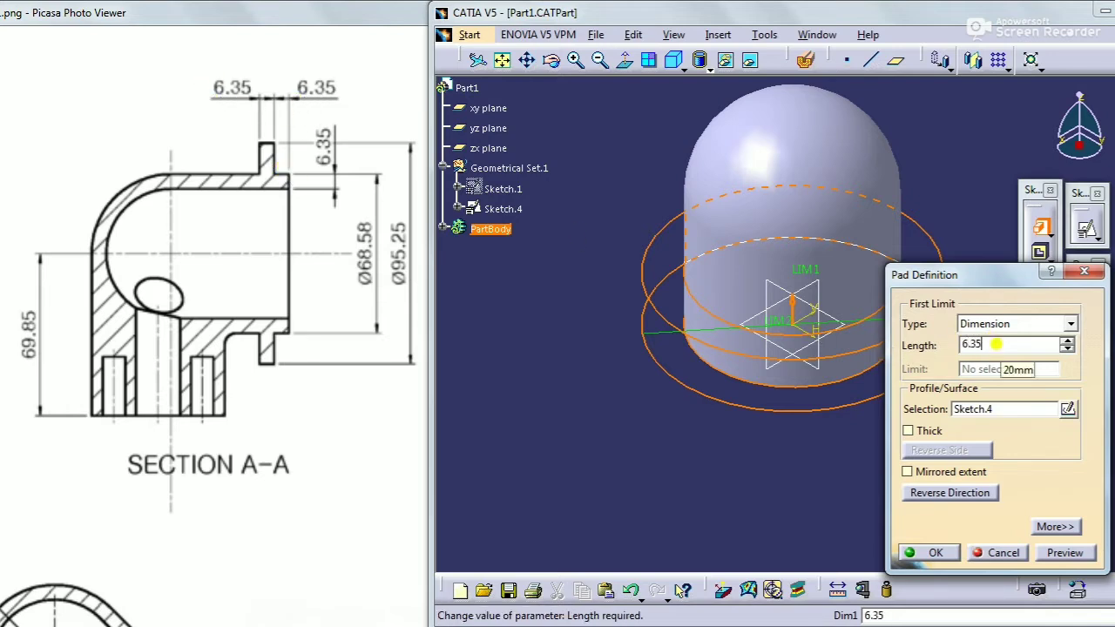
pyautogui.press('Return')
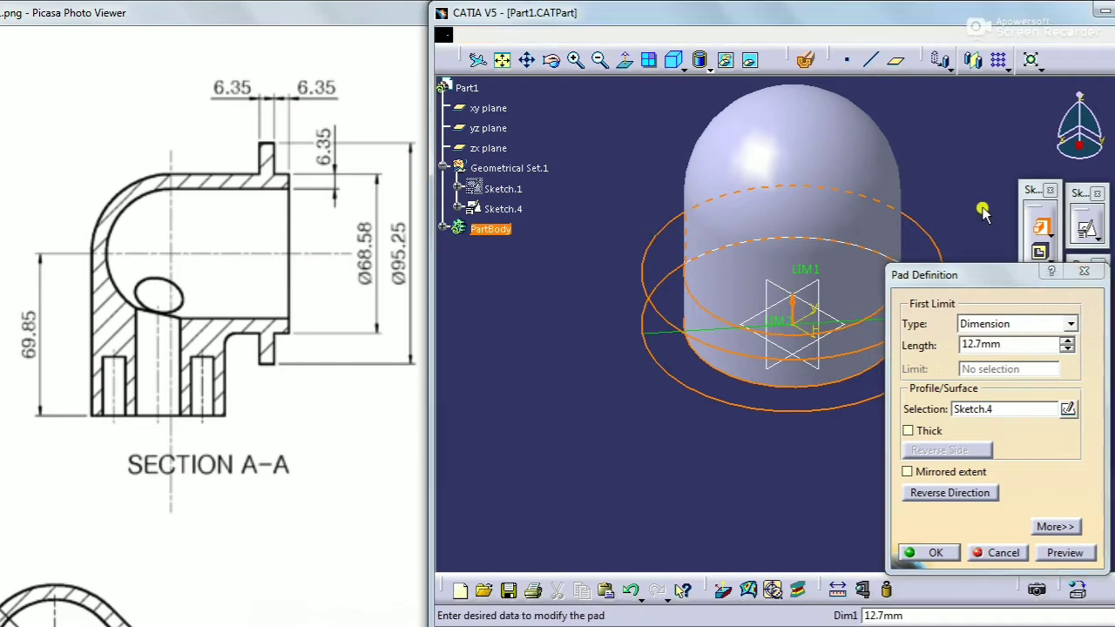
# Set the pad's second limit length to -6.35 mm and create the offset flange
pyautogui.moveTo(928, 277); pyautogui.dragTo(800, 273)
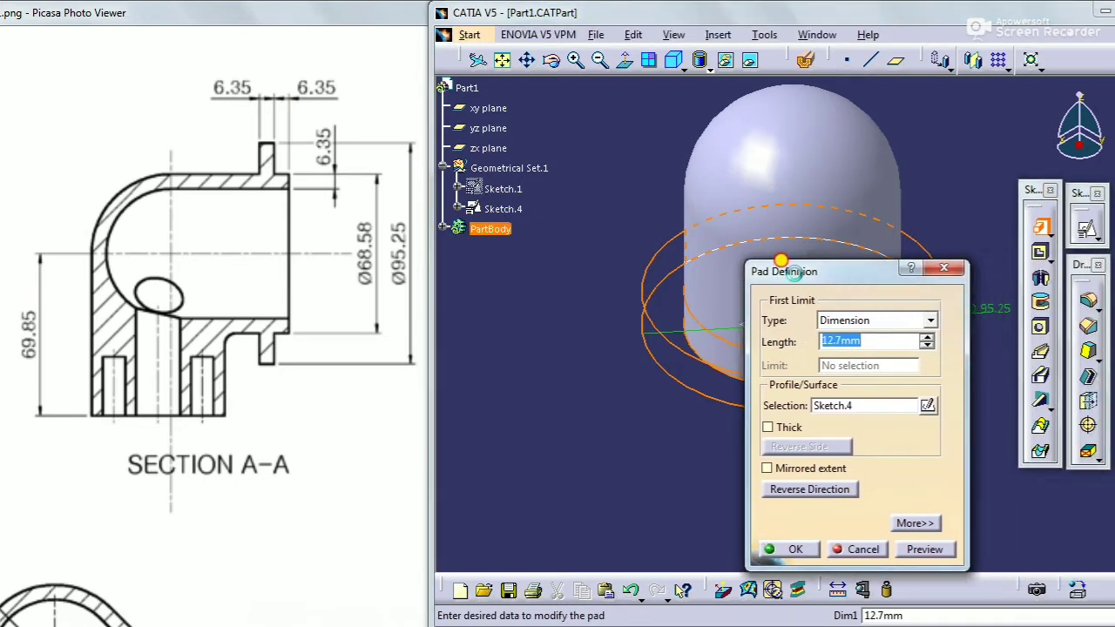
pyautogui.click(925, 523)
pyautogui.doubleClick(1046, 342)
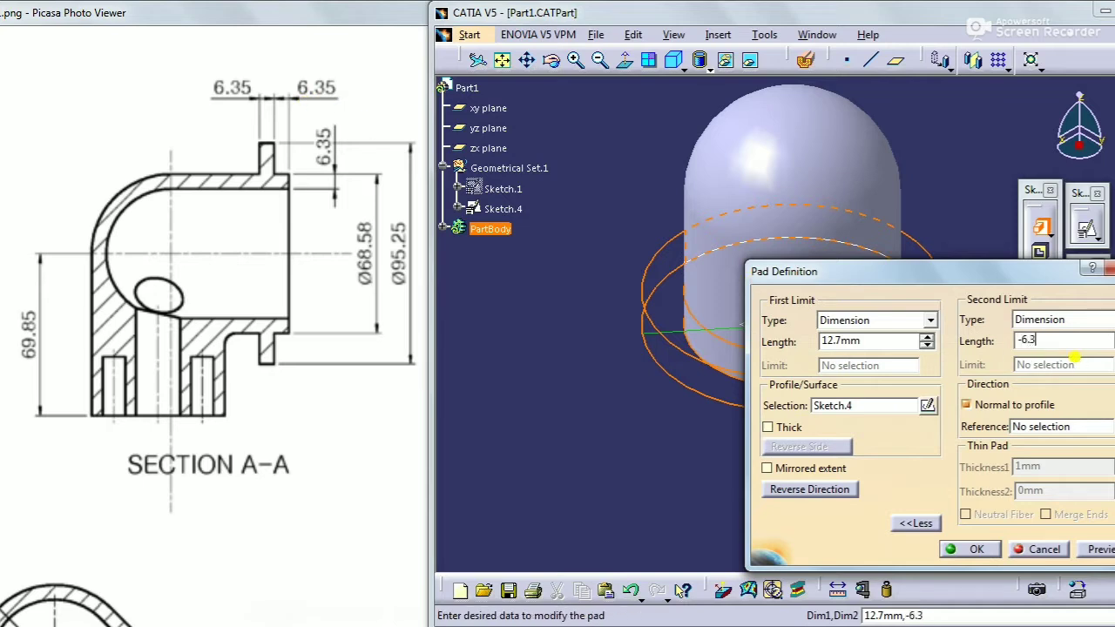
pyautogui.click(912, 167)
pyautogui.moveTo(671, 447); pyautogui.dragTo(691, 334, button='middle')
pyautogui.moveTo(679, 373); pyautogui.dragTo(687, 454, button='middle')
pyautogui.click(988, 550)
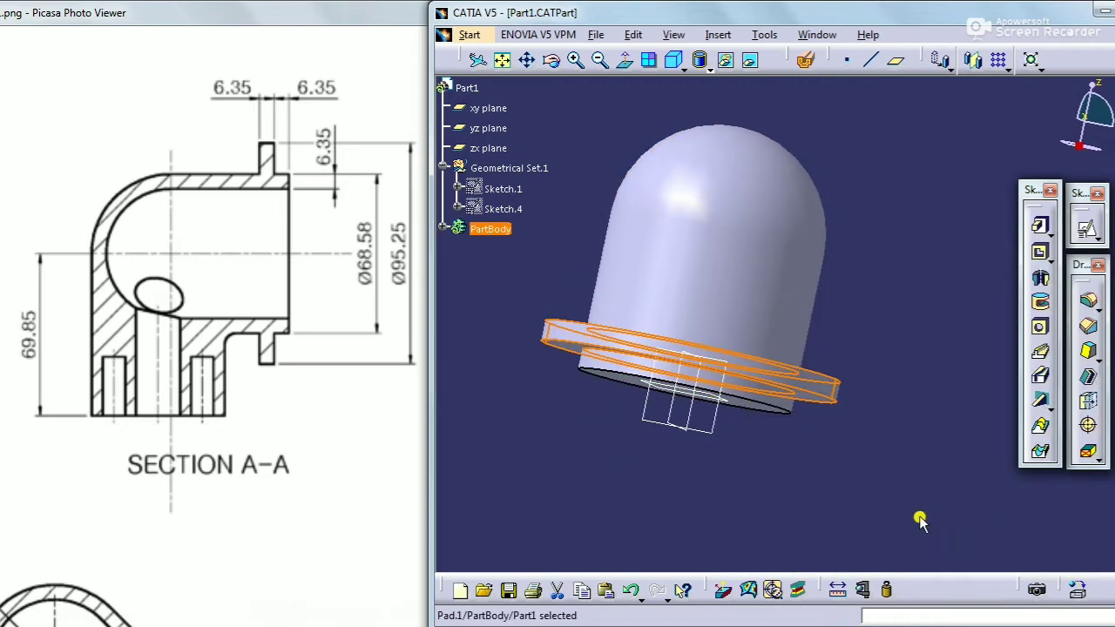
# Make Geometrical Set.1 the work object again and create a positioned sketch on the yz plane
pyautogui.click(673, 59)
pyautogui.moveTo(502, 426); pyautogui.dragTo(849, 313, button='middle')
pyautogui.click(503, 65)
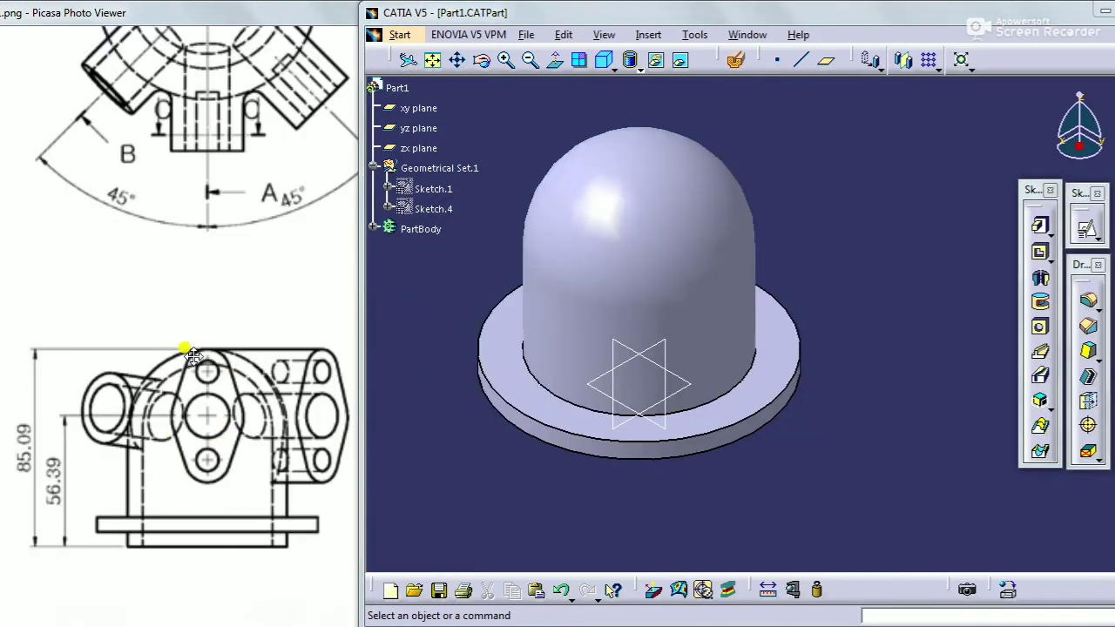
pyautogui.rightClick(472, 170)
pyautogui.click(589, 286)
pyautogui.click(650, 413)
pyautogui.click(1077, 219)
pyautogui.click(984, 537)
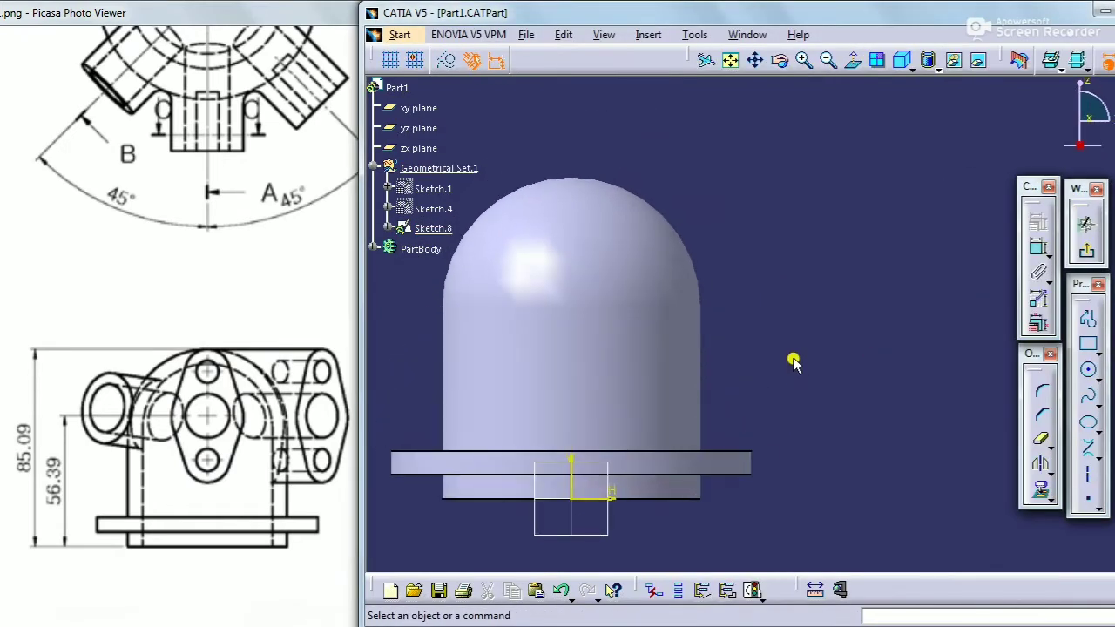
# Sketch three circles centred on the vertical axis: a large one in the middle with a small one above and below
pyautogui.click(1088, 369)
pyautogui.click(696, 138)
pyautogui.click(716, 135)
pyautogui.click(702, 260)
pyautogui.click(749, 220)
pyautogui.click(702, 381)
pyautogui.click(702, 360)
pyautogui.click(1088, 369)
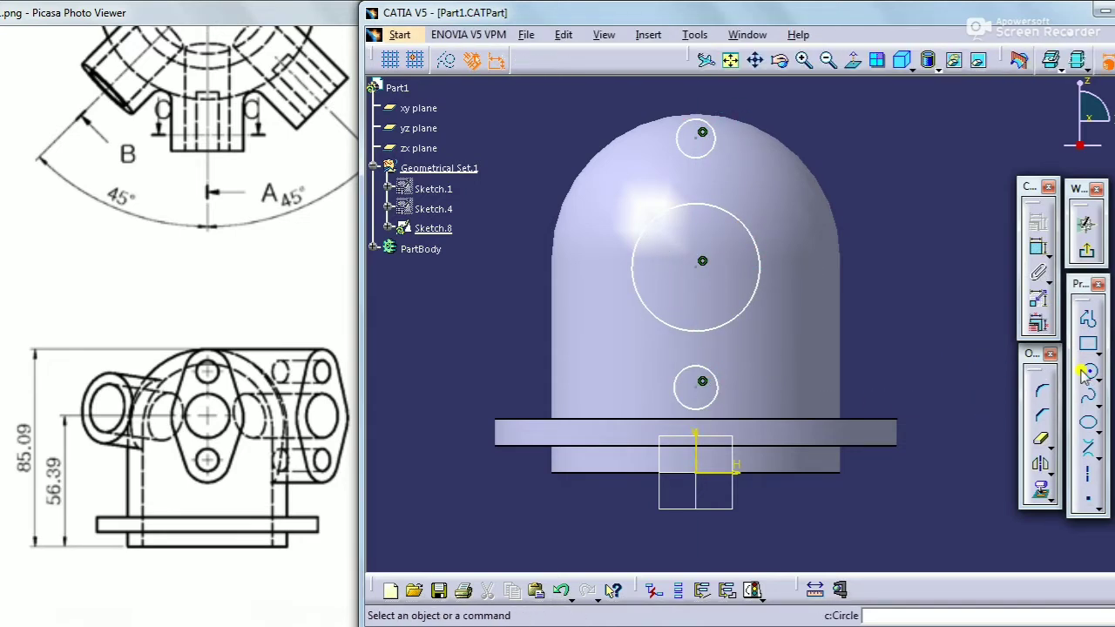
# Connect the large middle circle to the upper and lower small circles with four bi-tangent lines, two on each side
pyautogui.click(1087, 446)
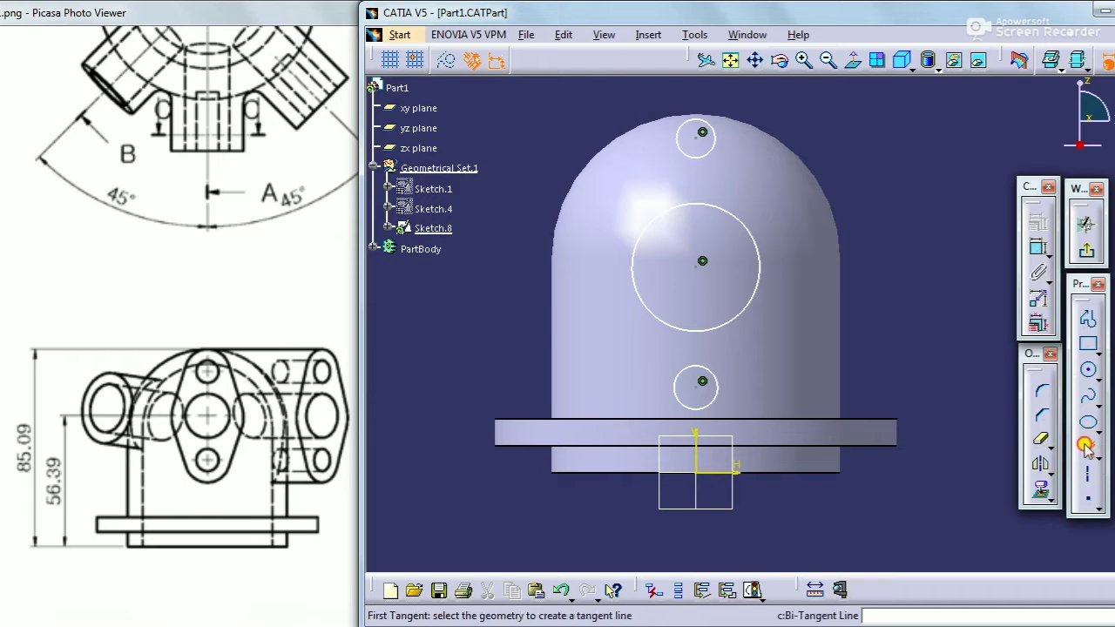
pyautogui.click(716, 385)
pyautogui.click(740, 307)
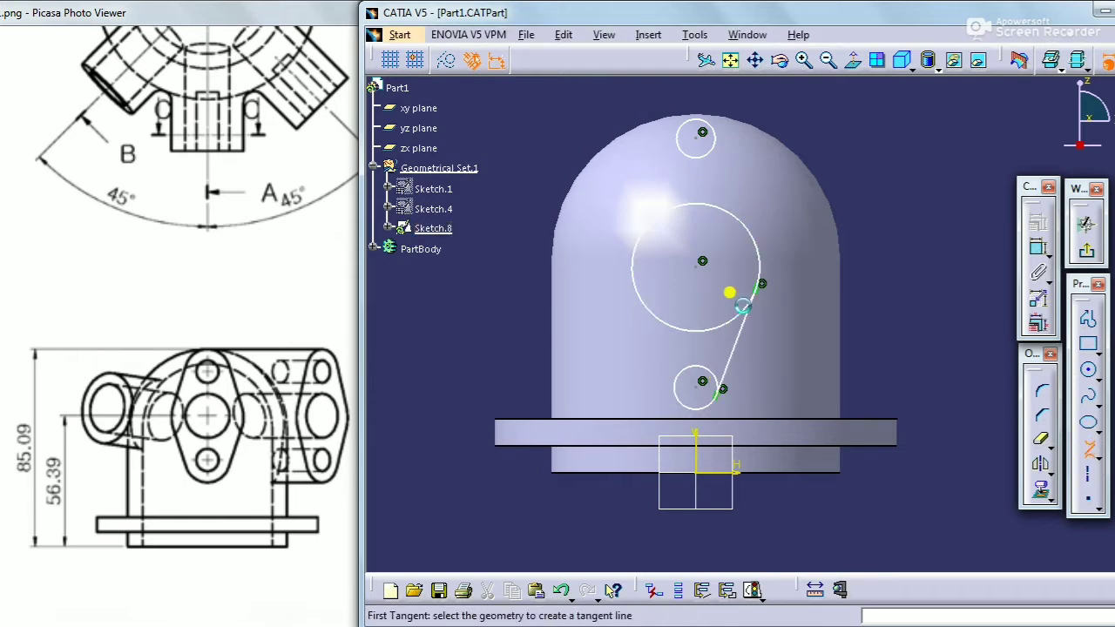
pyautogui.click(751, 248)
pyautogui.click(684, 144)
pyautogui.click(685, 144)
pyautogui.click(658, 220)
pyautogui.click(634, 302)
pyautogui.click(676, 388)
# Quick-trim the arcs of the three circles that lie inside the outline formed by the tangent lines
pyautogui.click(1042, 439)
pyautogui.click(695, 368)
pyautogui.click(694, 330)
pyautogui.click(697, 203)
pyautogui.click(694, 159)
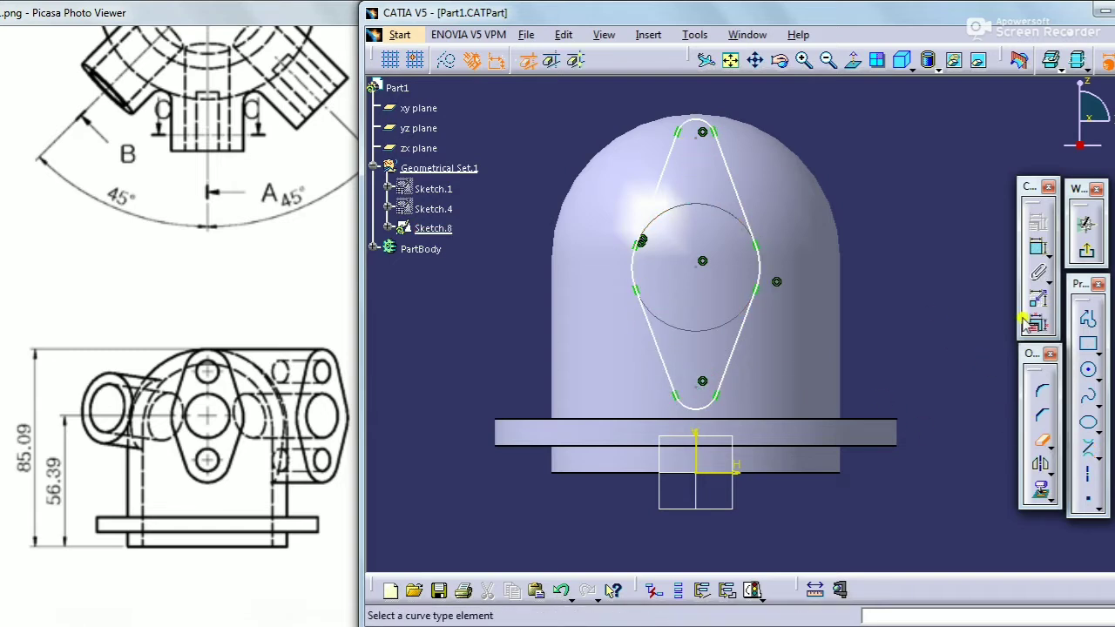
# Dimension the top of the upper end arc from the horizontal axis and set the distance to 85.09 mm
pyautogui.click(1037, 248)
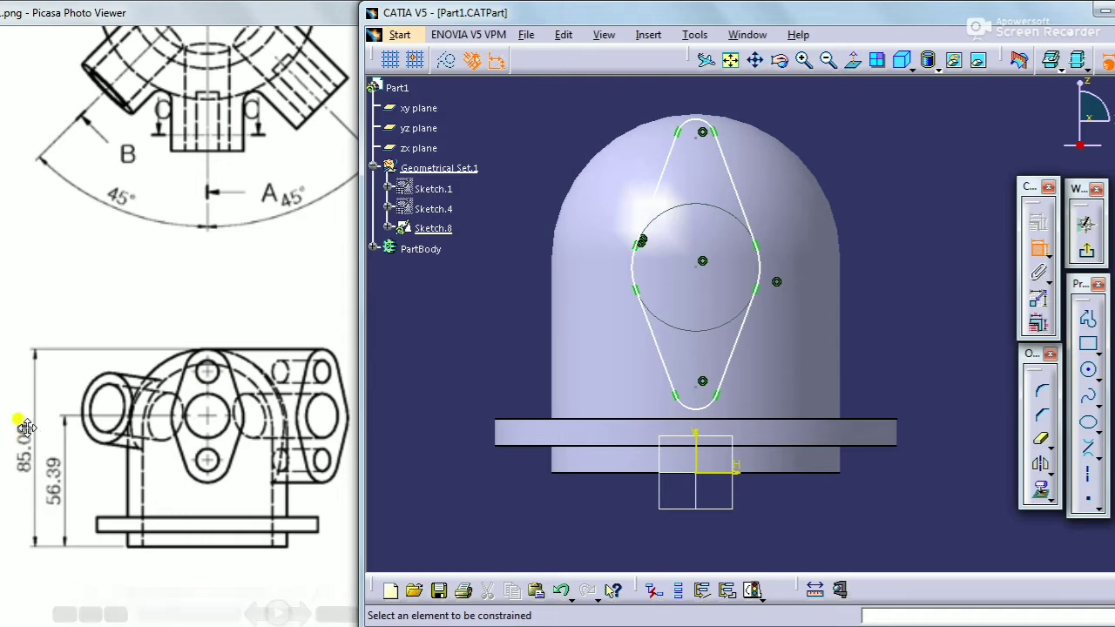
pyautogui.click(725, 476)
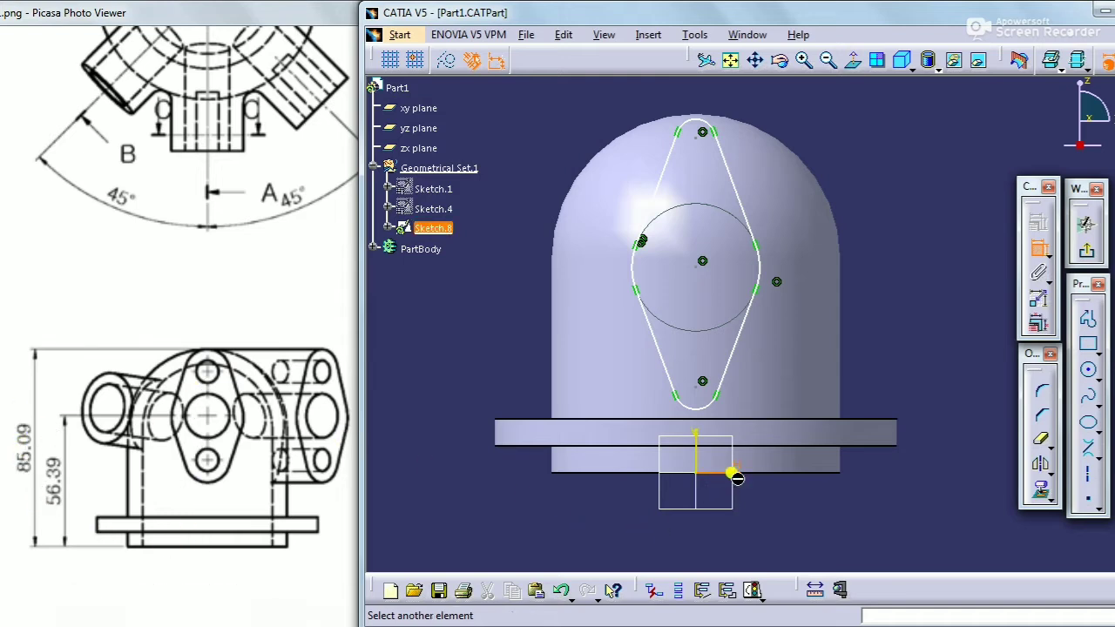
pyautogui.click(703, 120)
pyautogui.click(957, 327)
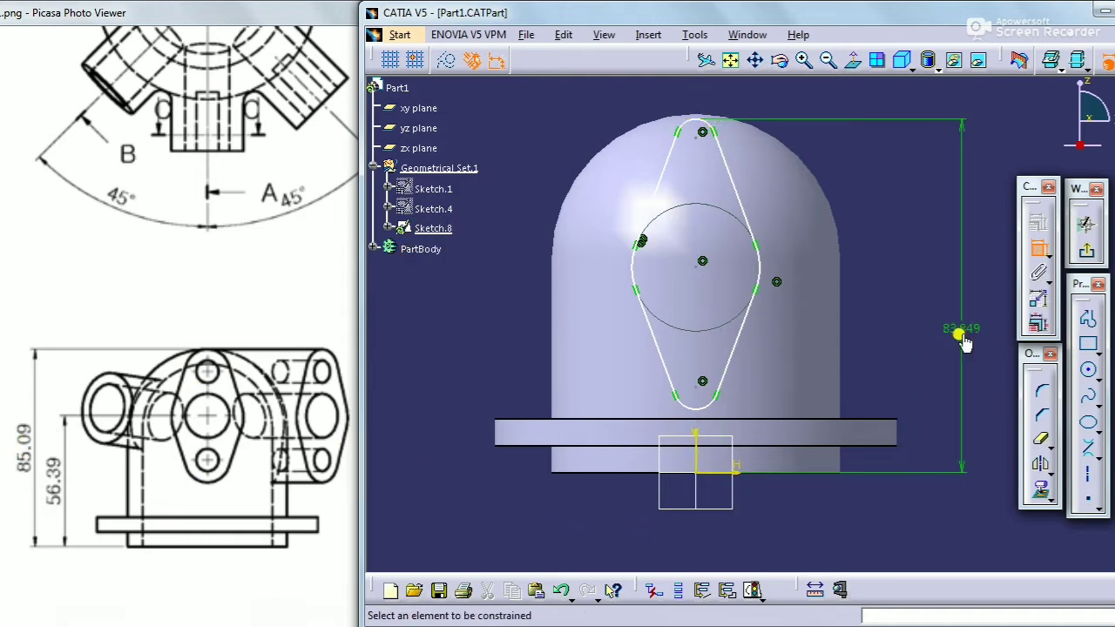
pyautogui.doubleClick(967, 331)
pyautogui.write('85.')
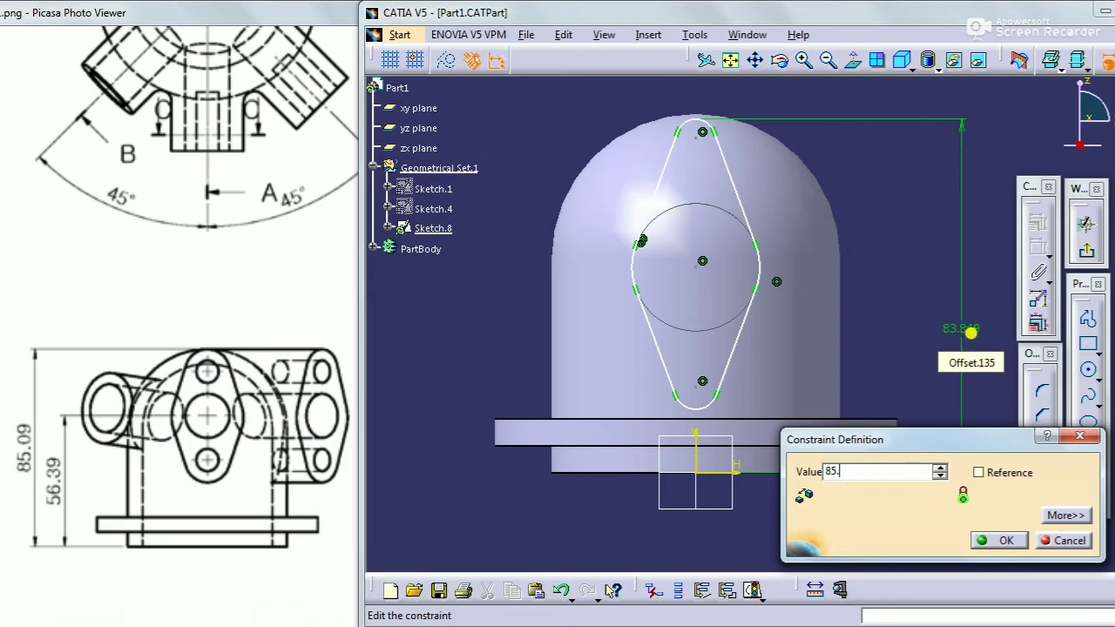
pyautogui.write('09')
pyautogui.press('Return')
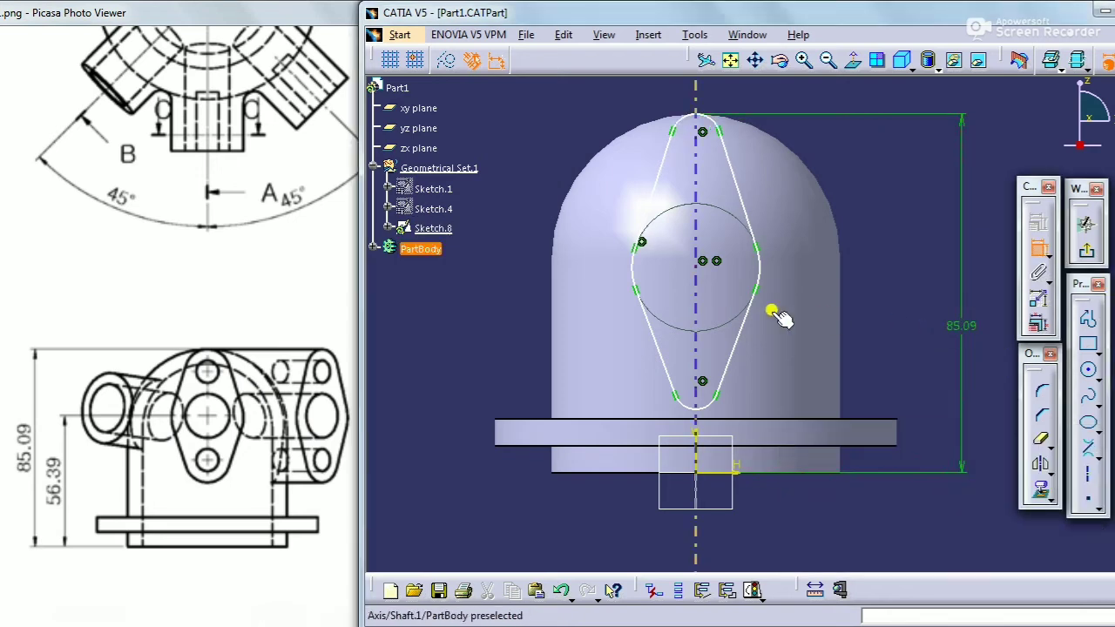
# Constrain the middle circle's centre to a height of 56.39 mm above the horizontal axis
pyautogui.click(695, 266)
pyautogui.click(730, 473)
pyautogui.click(925, 357)
pyautogui.doubleClick(925, 355)
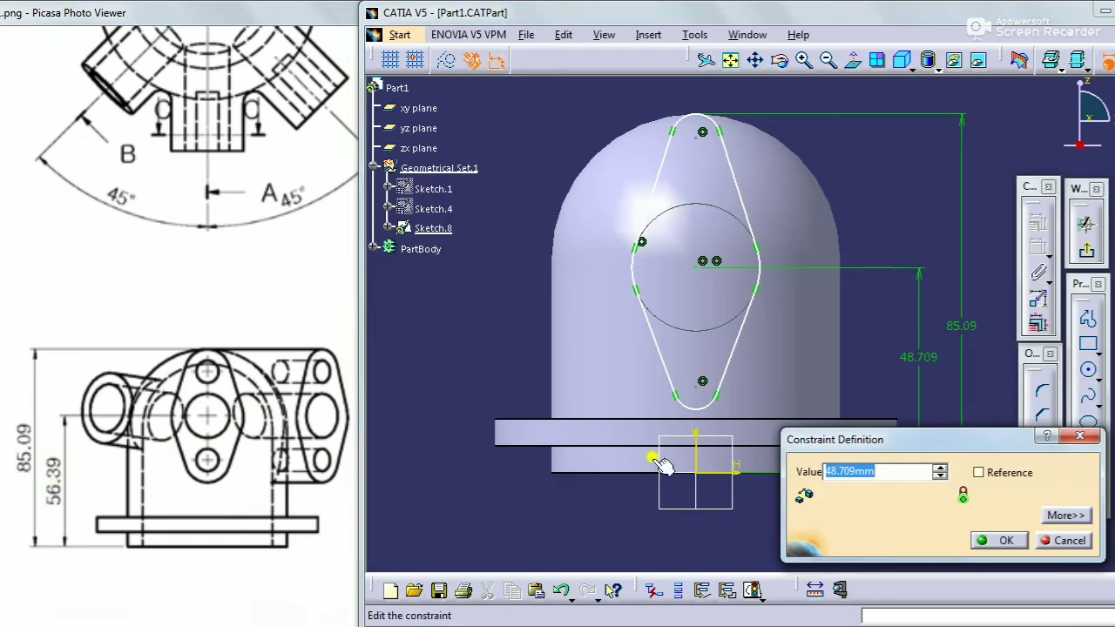
pyautogui.press('Return')
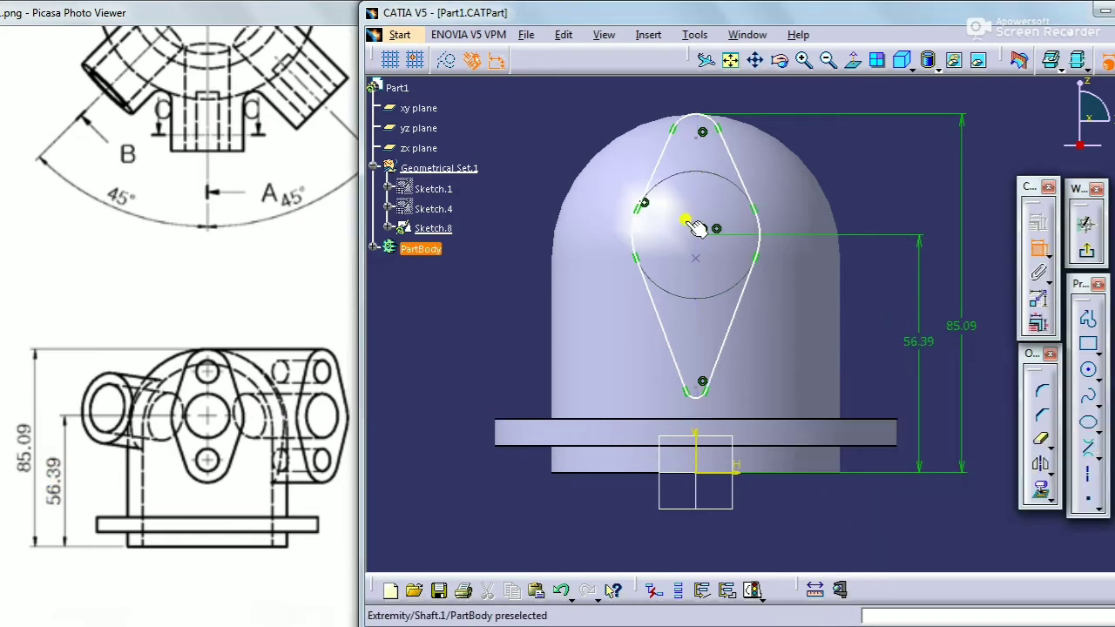
# Set the radius of the lower and upper end arcs to 5 mm and of the middle arc to 15 mm
pyautogui.click(702, 394)
pyautogui.doubleClick(492, 472)
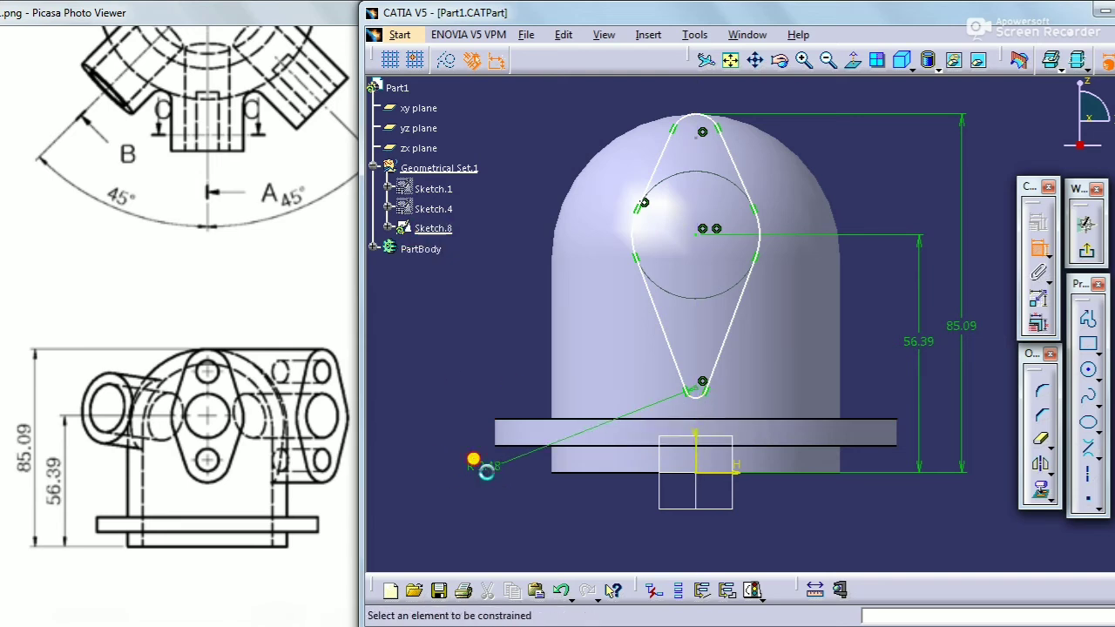
pyautogui.write('5')
pyautogui.press('Return')
pyautogui.click(633, 244)
pyautogui.doubleClick(458, 309)
pyautogui.write('15')
pyautogui.press('Return')
pyautogui.click(699, 114)
pyautogui.doubleClick(601, 98)
pyautogui.write('5')
pyautogui.press('Return')
# Constrain the distance between the upper and lower end arc centres to 50 mm
pyautogui.click(695, 131)
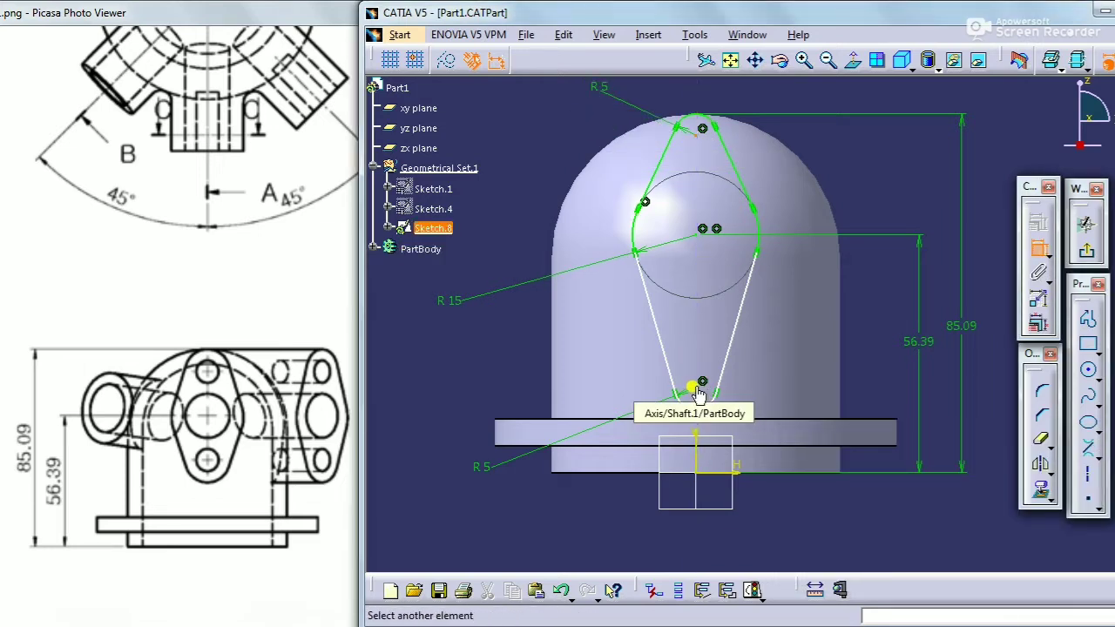
pyautogui.moveTo(702, 399); pyautogui.dragTo(652, 315, button='middle')
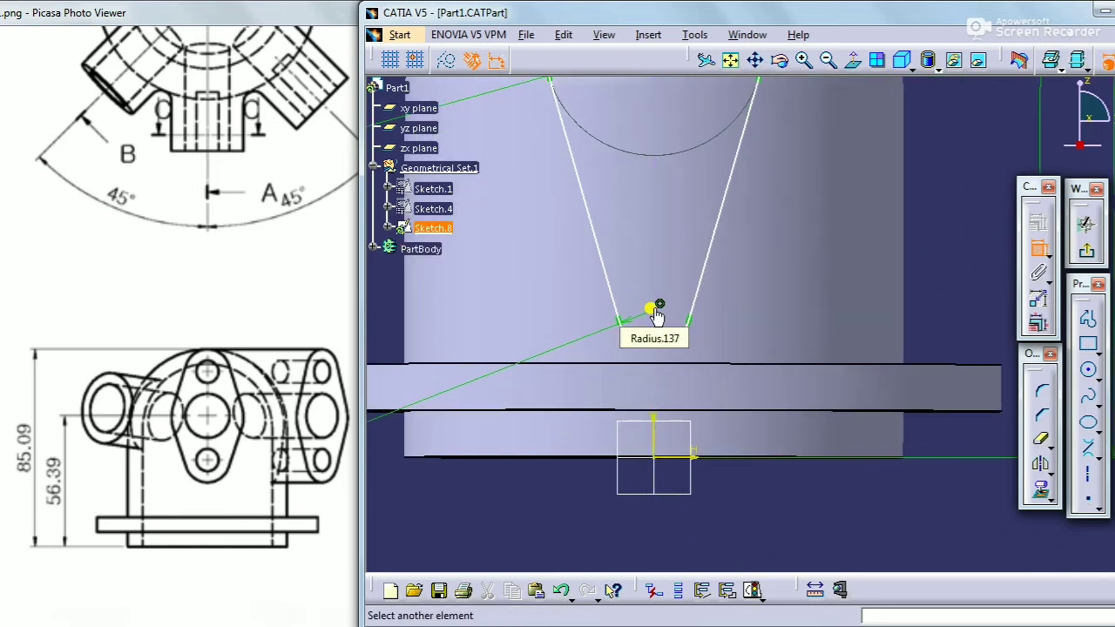
pyautogui.click(653, 313)
pyautogui.moveTo(679, 221); pyautogui.dragTo(687, 359, button='middle')
pyautogui.click(911, 306)
pyautogui.doubleClick(917, 303)
pyautogui.write('50')
pyautogui.press('Return')
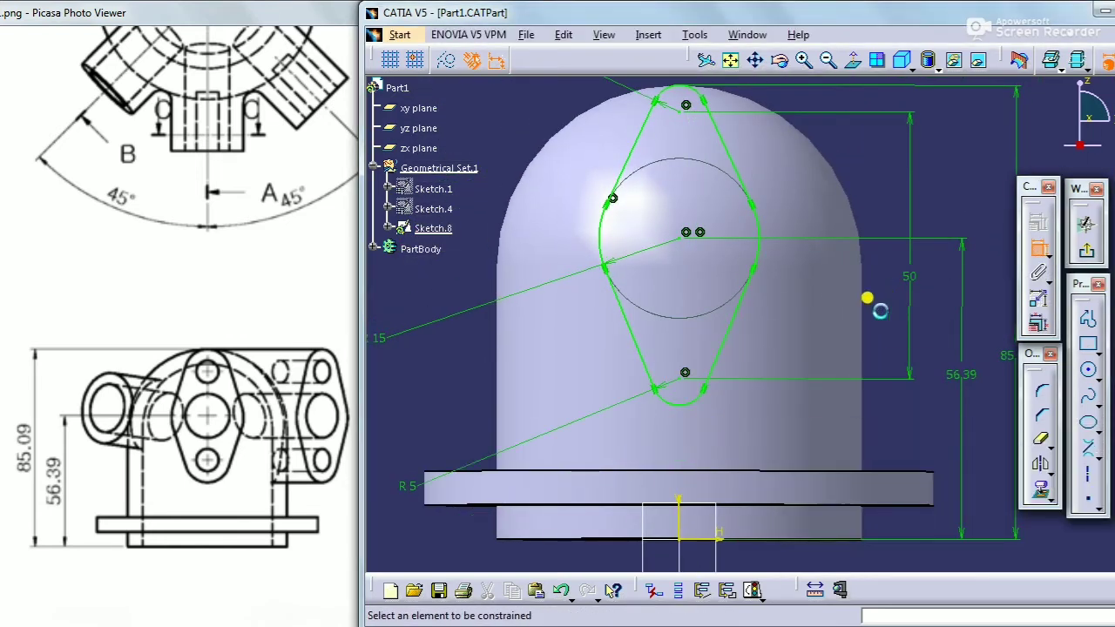
pyautogui.moveTo(828, 315); pyautogui.dragTo(836, 336, button='middle')
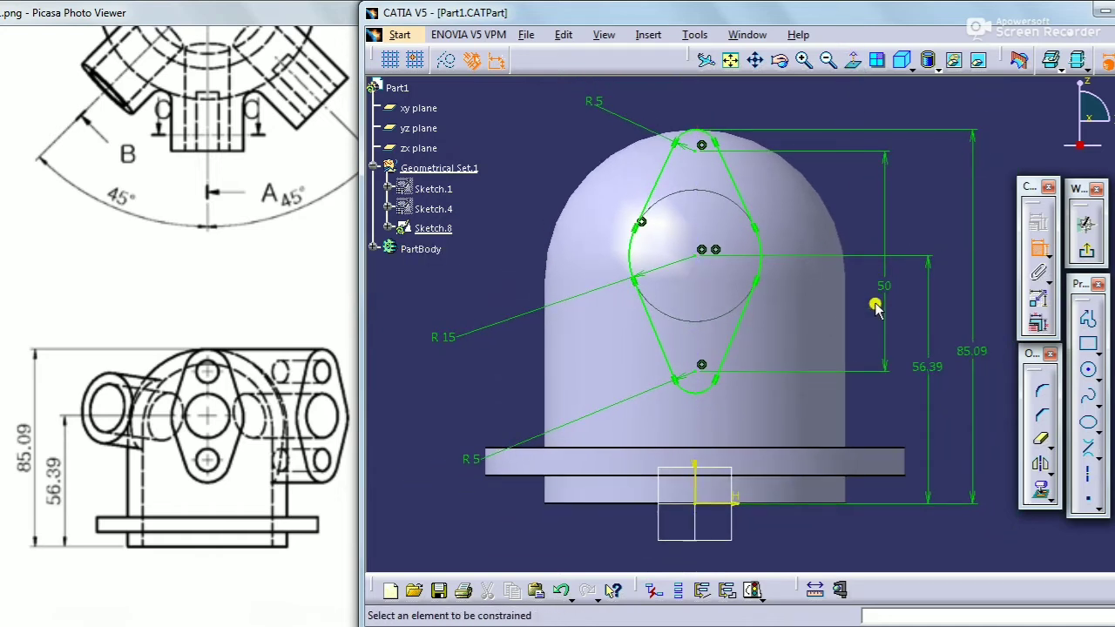
# Exit the sketch of the branch outline and make PartBody the work object
pyautogui.click(1085, 251)
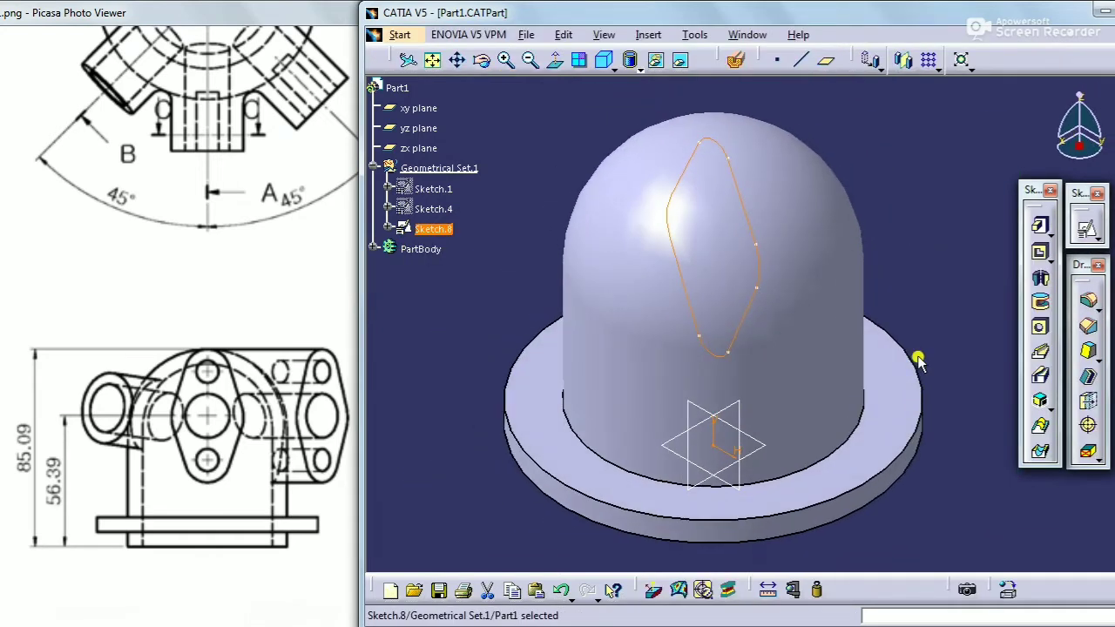
pyautogui.click(455, 330)
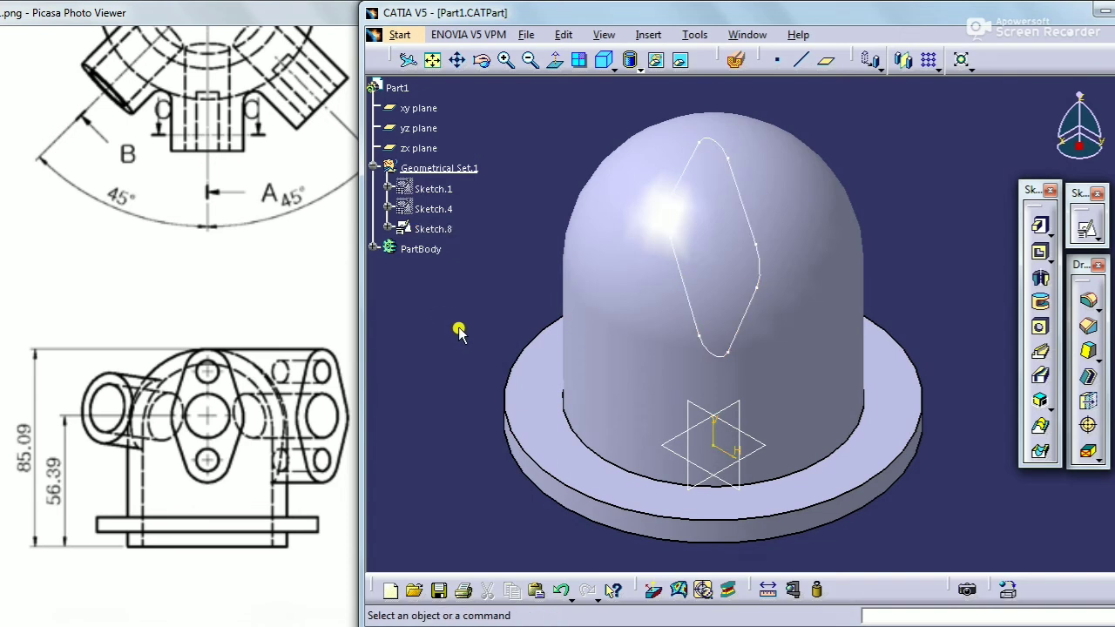
pyautogui.rightClick(423, 250)
pyautogui.click(446, 379)
pyautogui.click(413, 379)
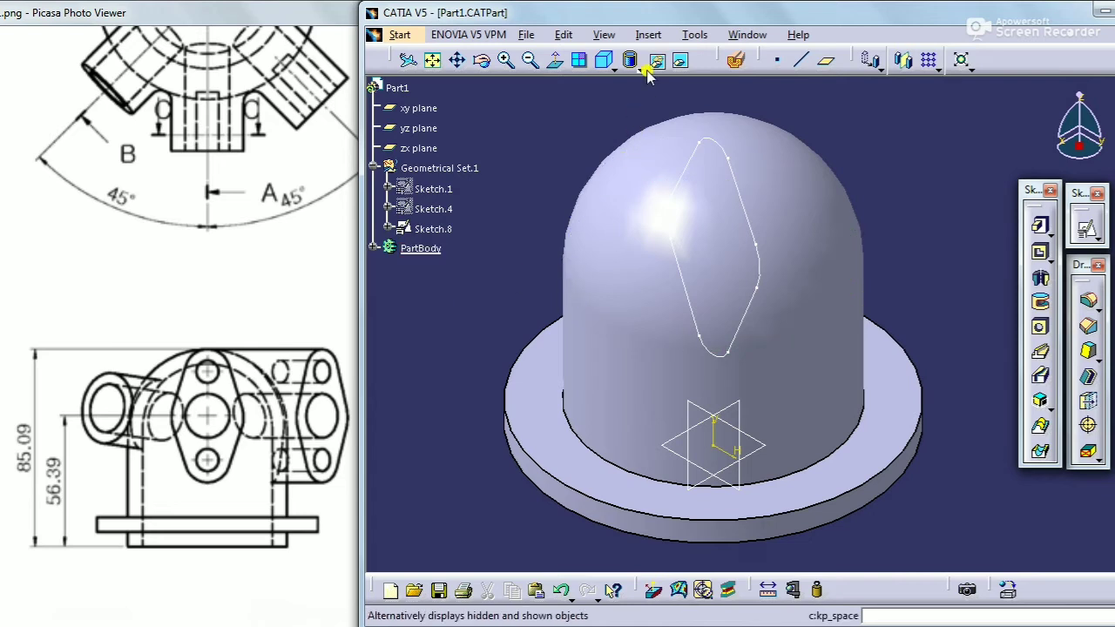
# Insert a new body into the part to hold the branches
pyautogui.click(694, 35)
pyautogui.moveTo(652, 38)
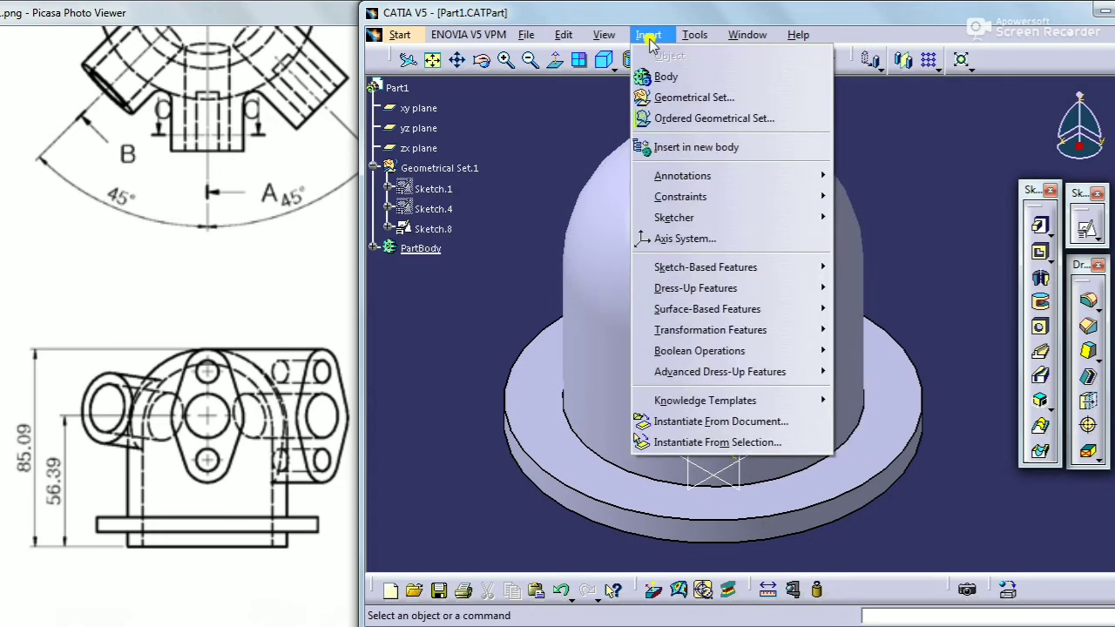
pyautogui.click(666, 76)
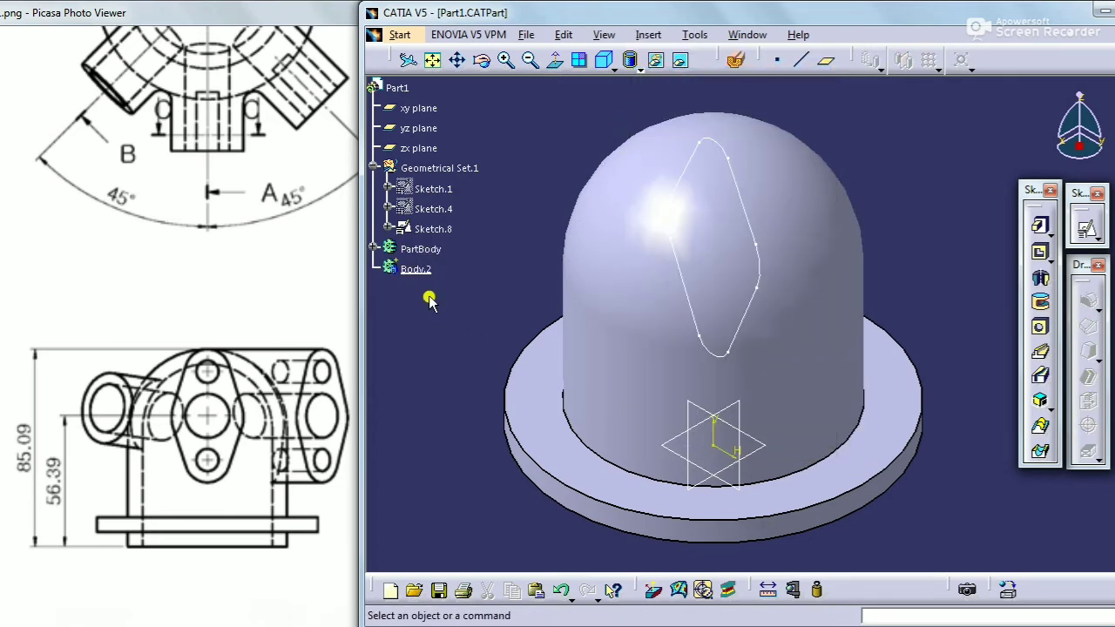
# Pad the branch outline sketch to the 69.85 mm length given in section A-A of the drawing
pyautogui.click(1039, 227)
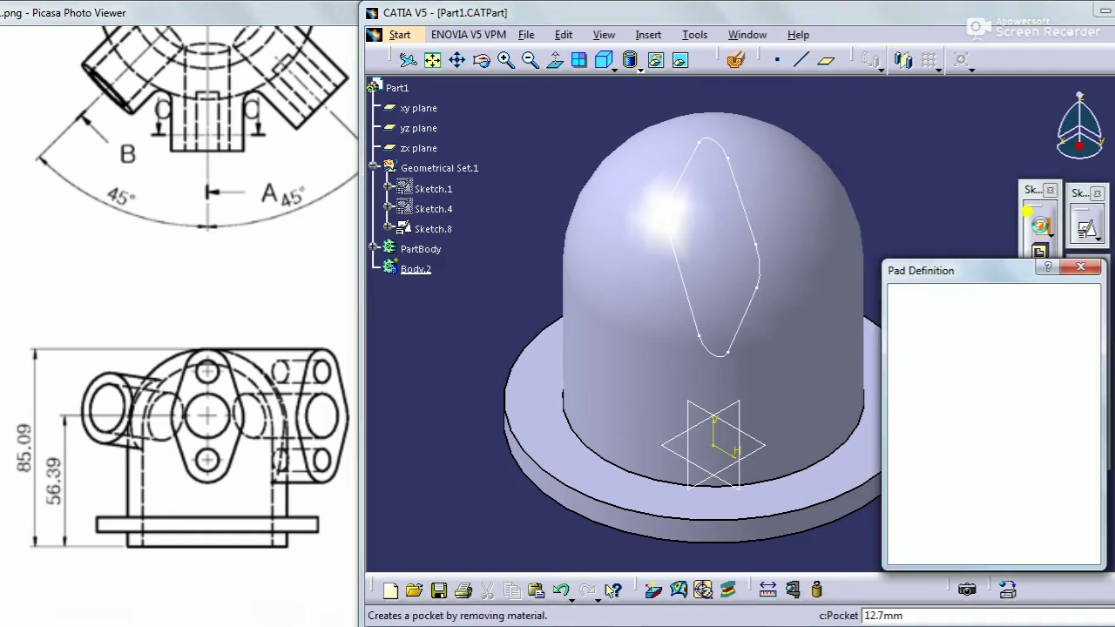
pyautogui.click(763, 270)
pyautogui.click(162, 350)
pyautogui.scroll(2, 176, 359)
pyautogui.moveTo(177, 355); pyautogui.dragTo(19, 420)
pyautogui.moveTo(460, 352); pyautogui.dragTo(281, 363)
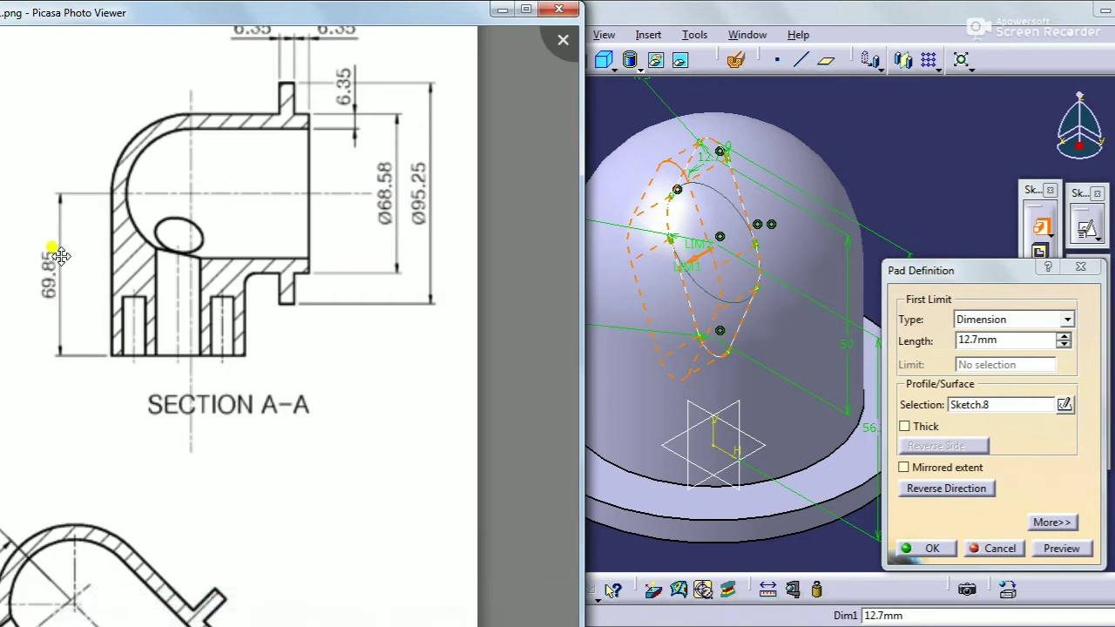
pyautogui.click(1016, 340)
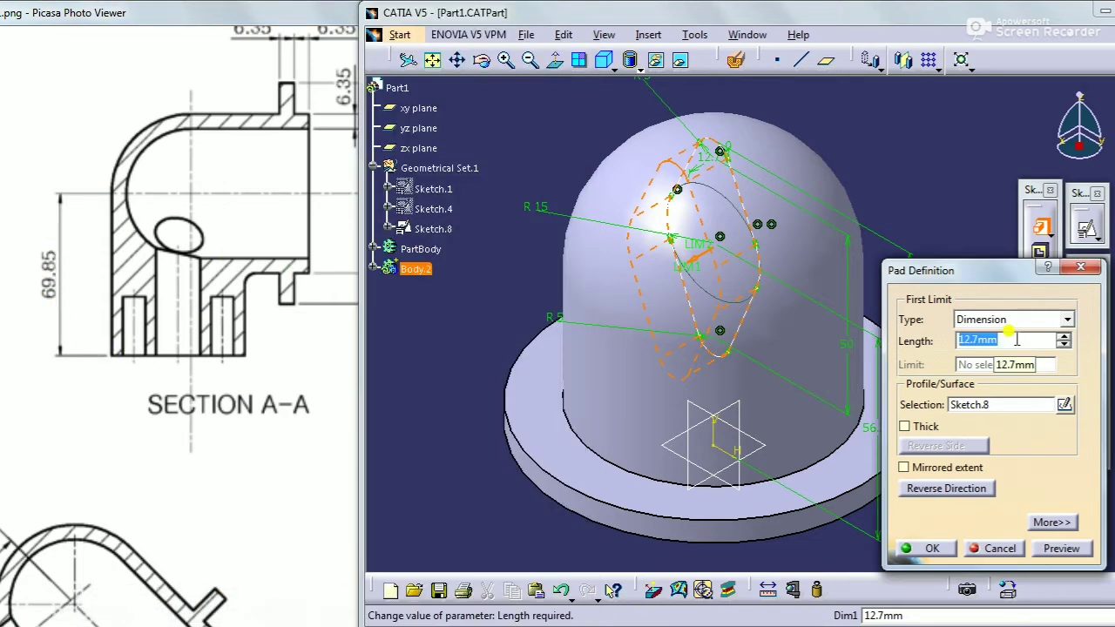
pyautogui.write('69.85')
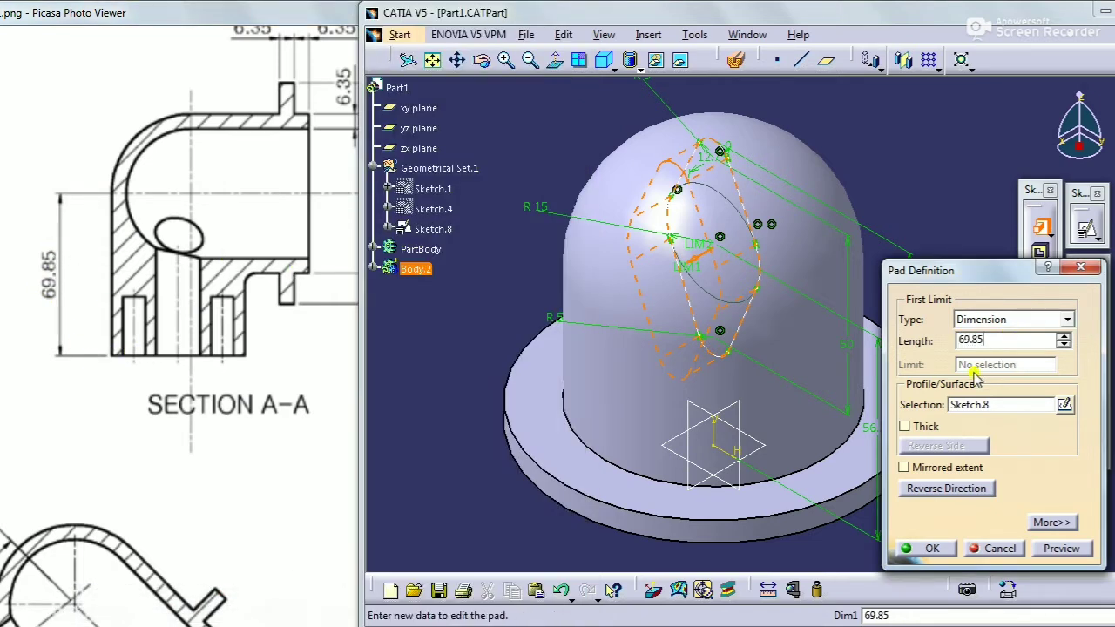
pyautogui.click(915, 548)
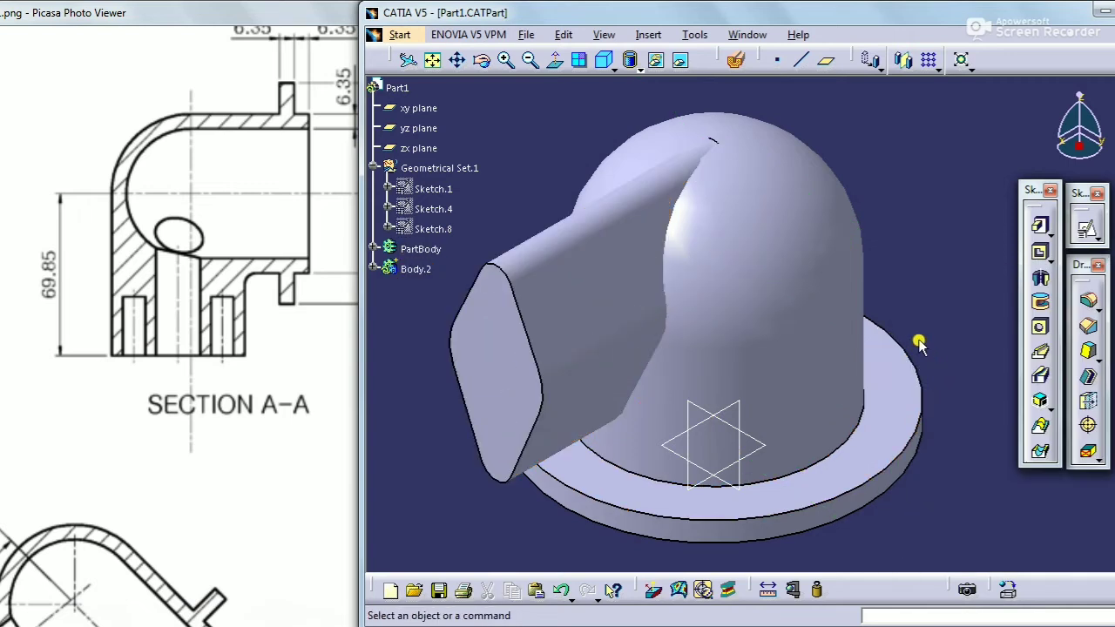
# Check the branch angles in the drawing's plan view and start a circular pattern with the Z axis as reference element
pyautogui.moveTo(146, 486)
pyautogui.mouseDown()
pyautogui.moveTo(288, 419)
pyautogui.moveTo(333, 421)
pyautogui.mouseUp()
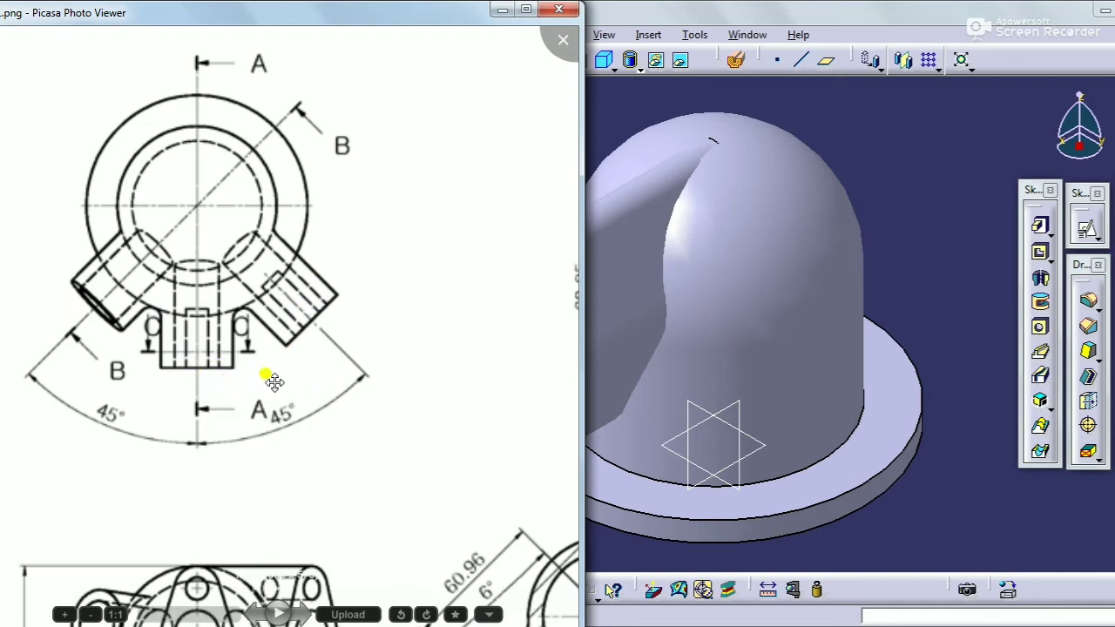
pyautogui.click(955, 276)
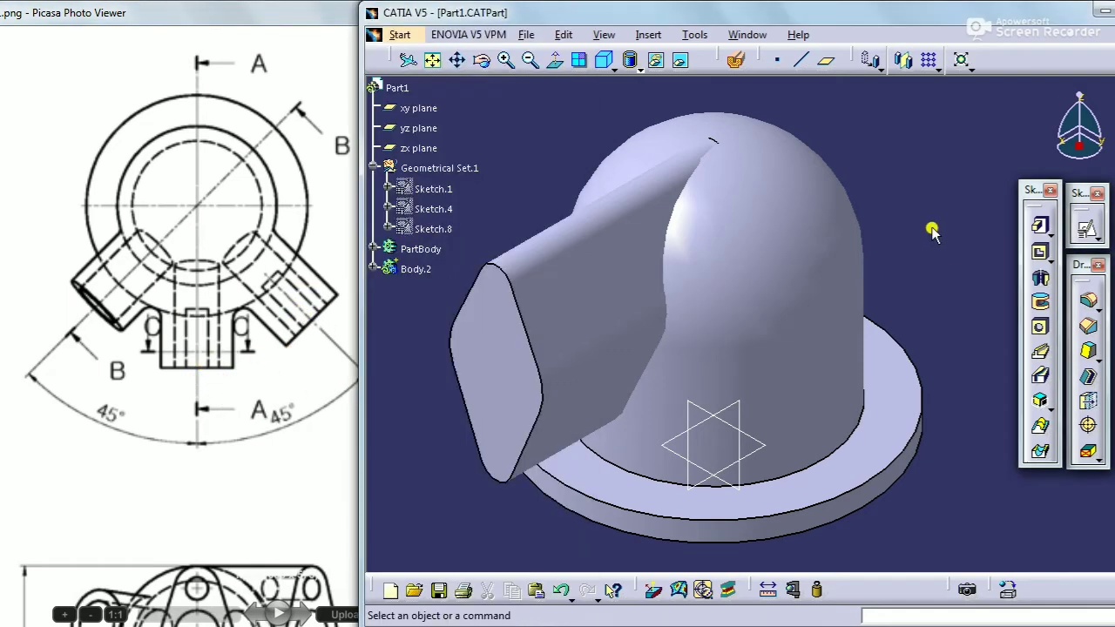
pyautogui.click(937, 67)
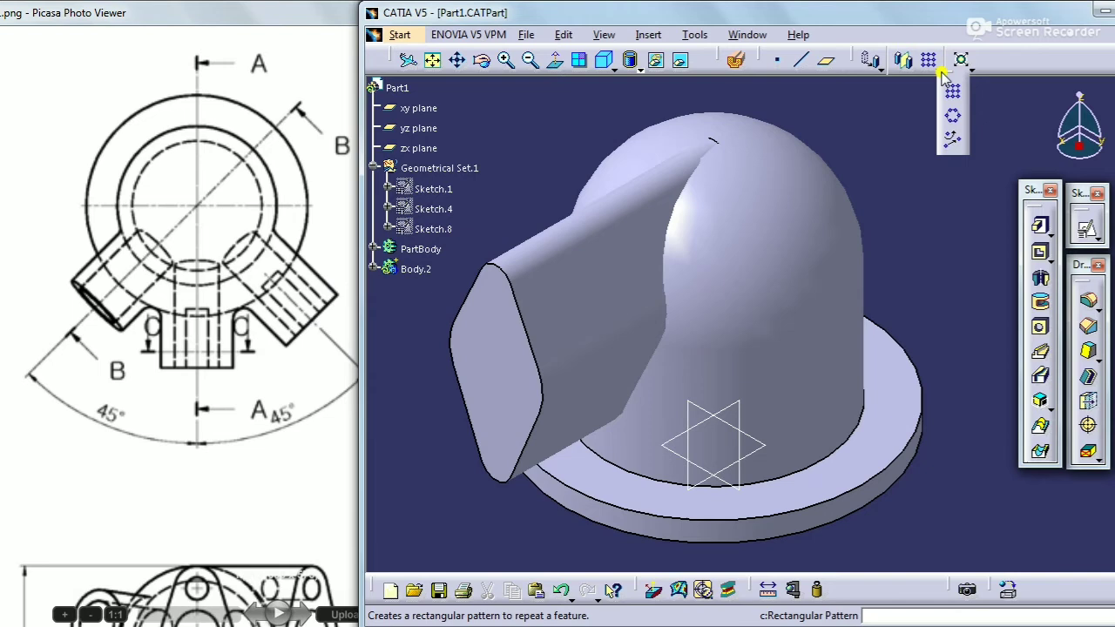
pyautogui.click(952, 116)
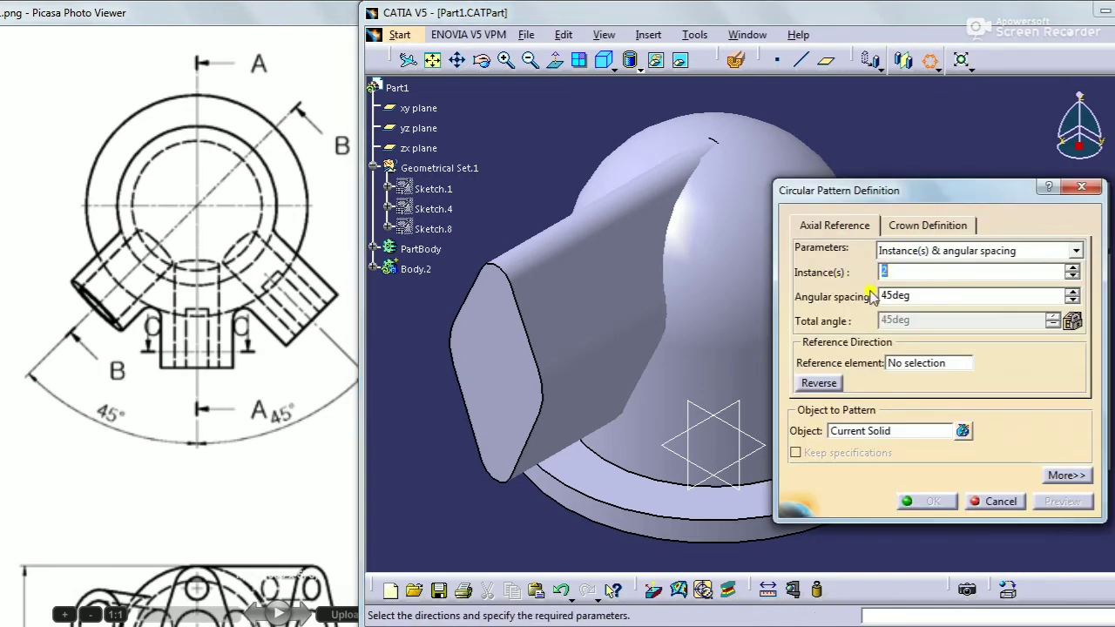
pyautogui.click(914, 363)
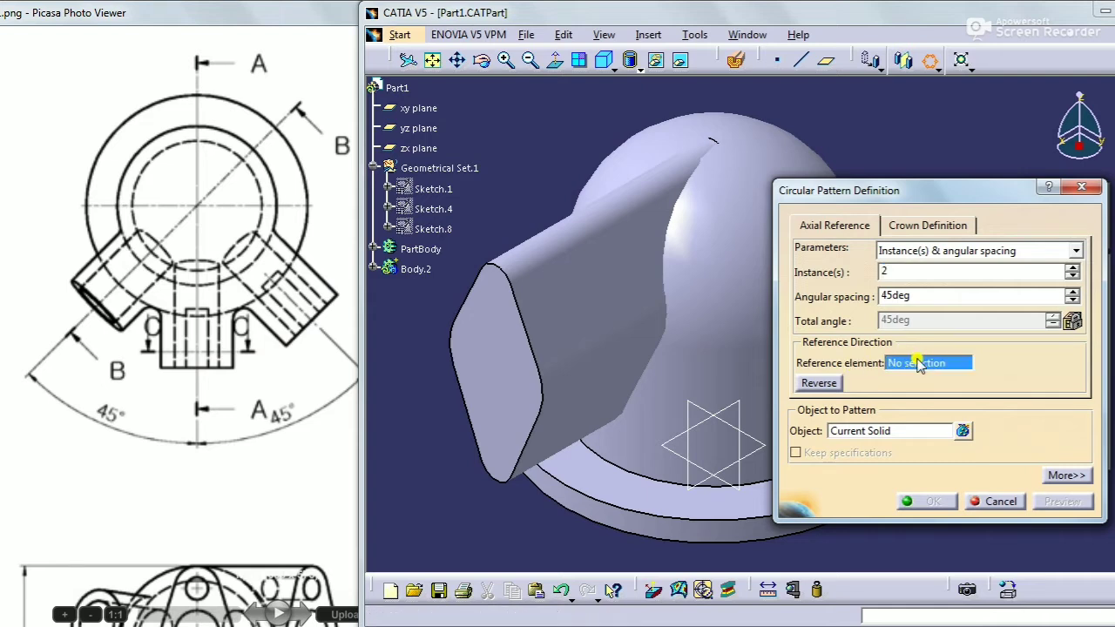
pyautogui.rightClick(918, 359)
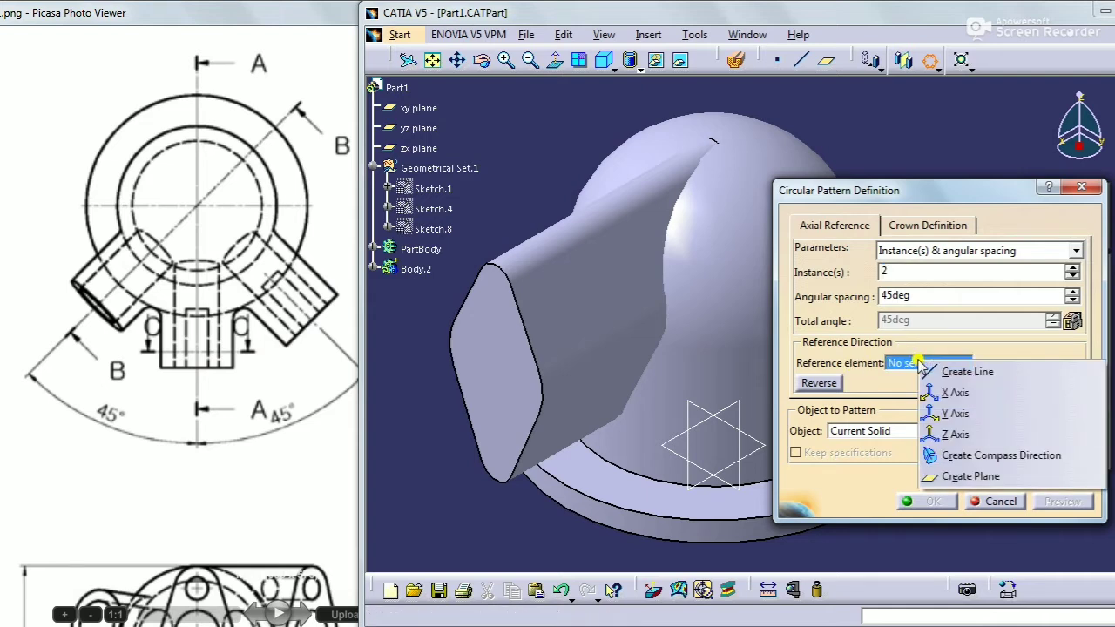
pyautogui.click(1018, 434)
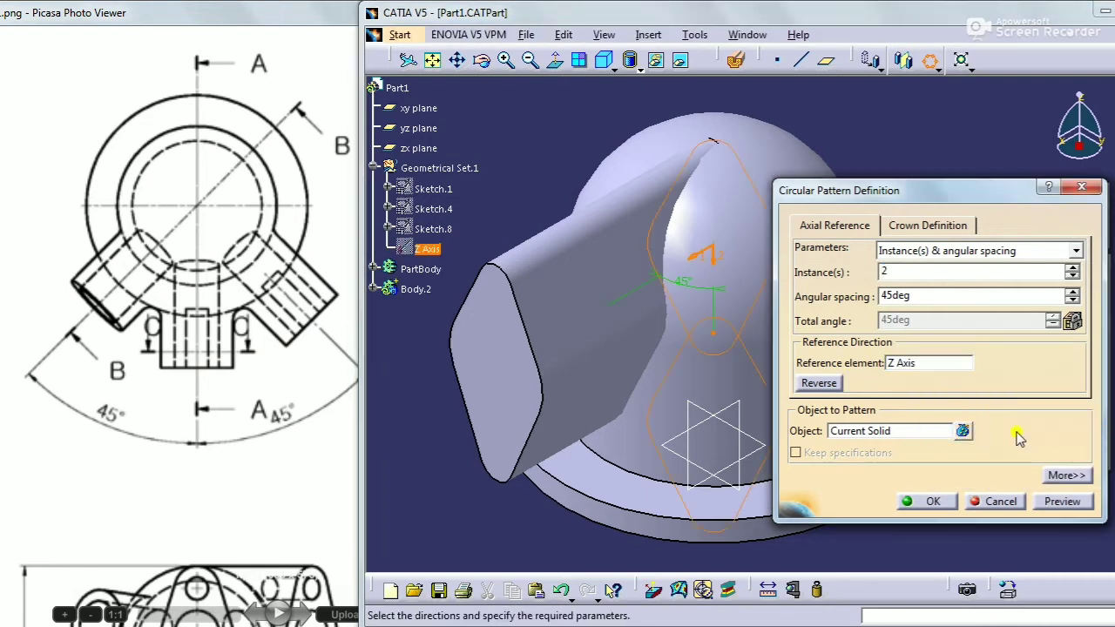
# Pick Body.2 for the circular pattern and create it with 2 instances at 45° angular spacing
pyautogui.click(848, 431)
pyautogui.click(415, 289)
pyautogui.click(904, 364)
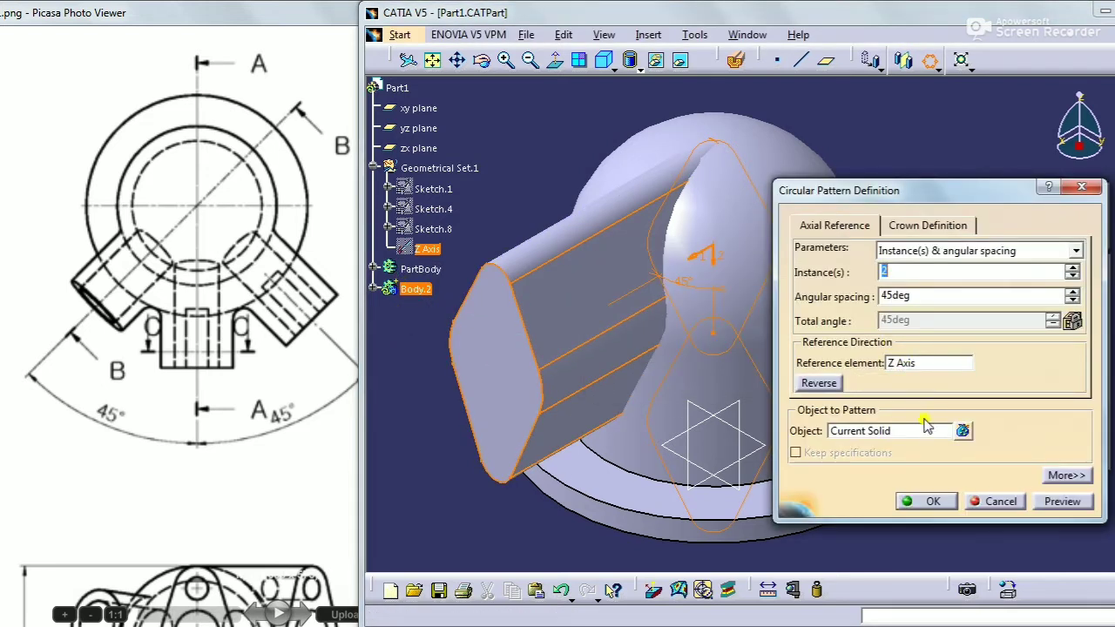
pyautogui.click(908, 498)
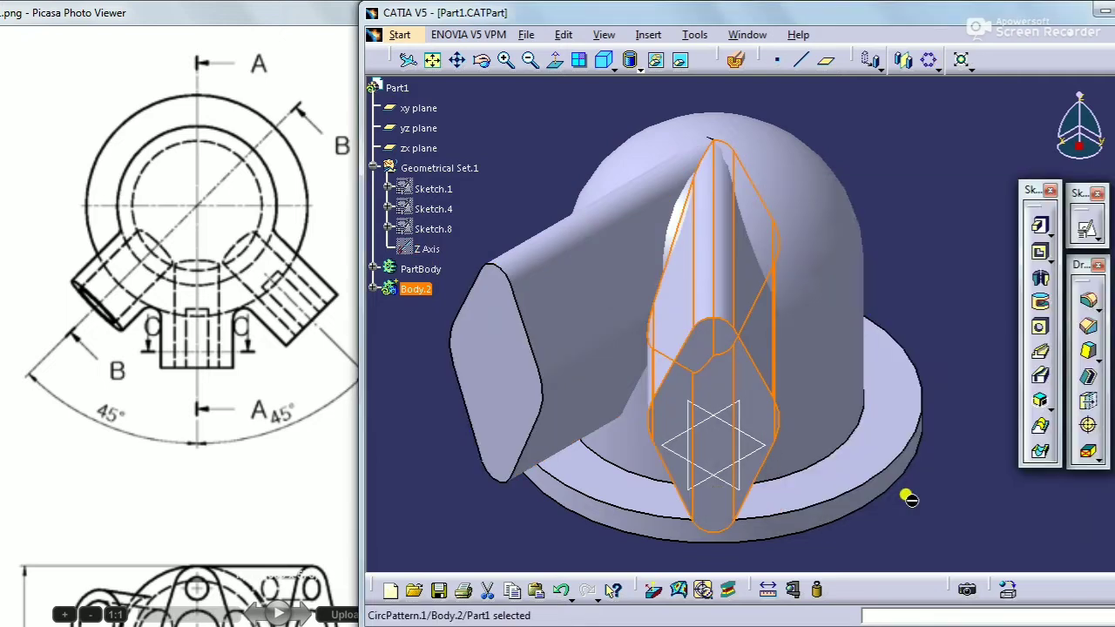
pyautogui.click(981, 352)
pyautogui.moveTo(804, 295); pyautogui.dragTo(813, 337, button='middle')
pyautogui.moveTo(685, 164); pyautogui.dragTo(726, 129, button='middle')
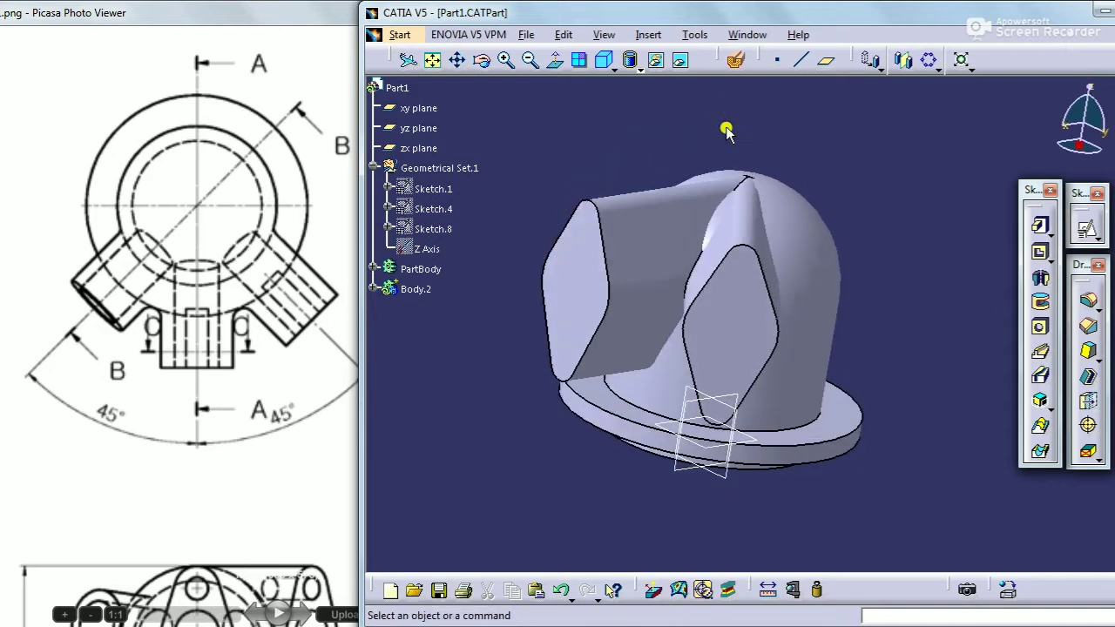
# Merge Body.2 with the two patterned branches into the PartBody using a Boolean Add
pyautogui.click(604, 66)
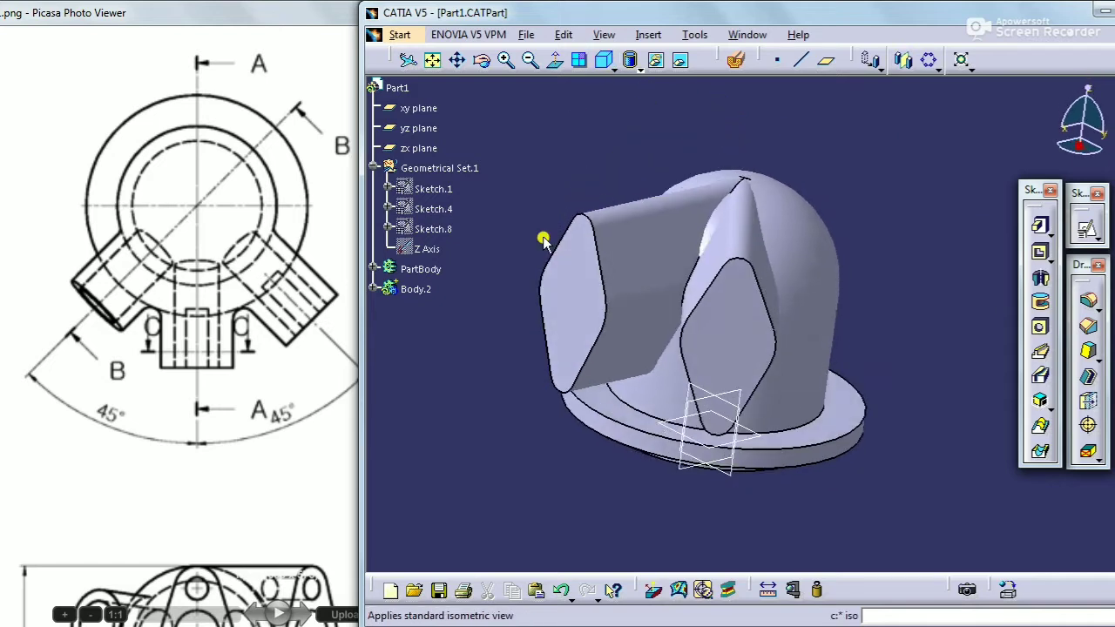
pyautogui.rightClick(419, 293)
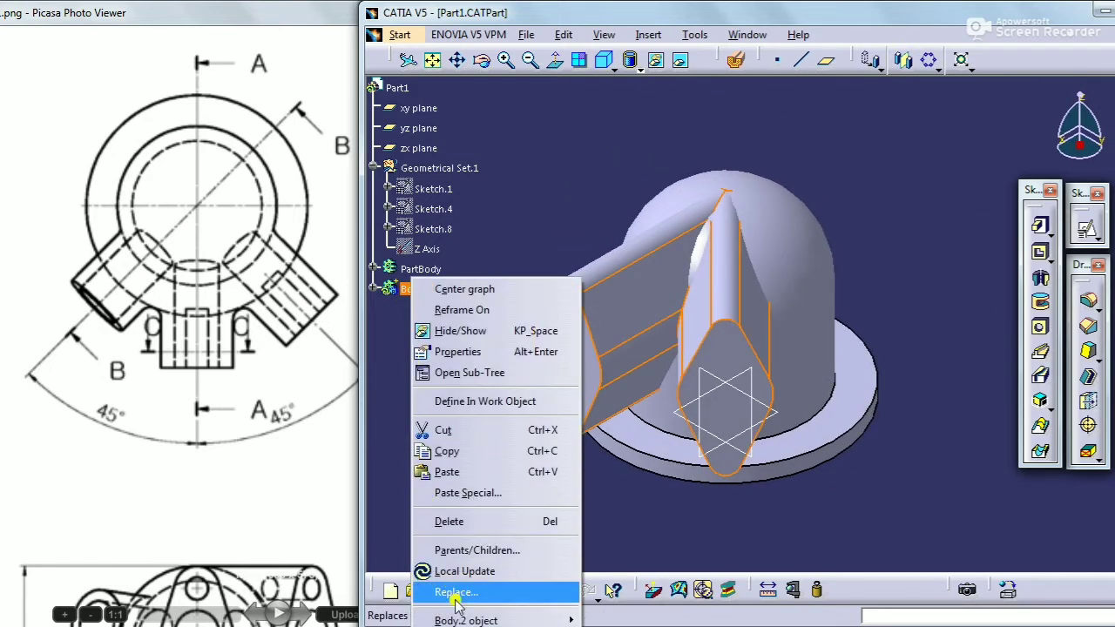
pyautogui.moveTo(459, 617)
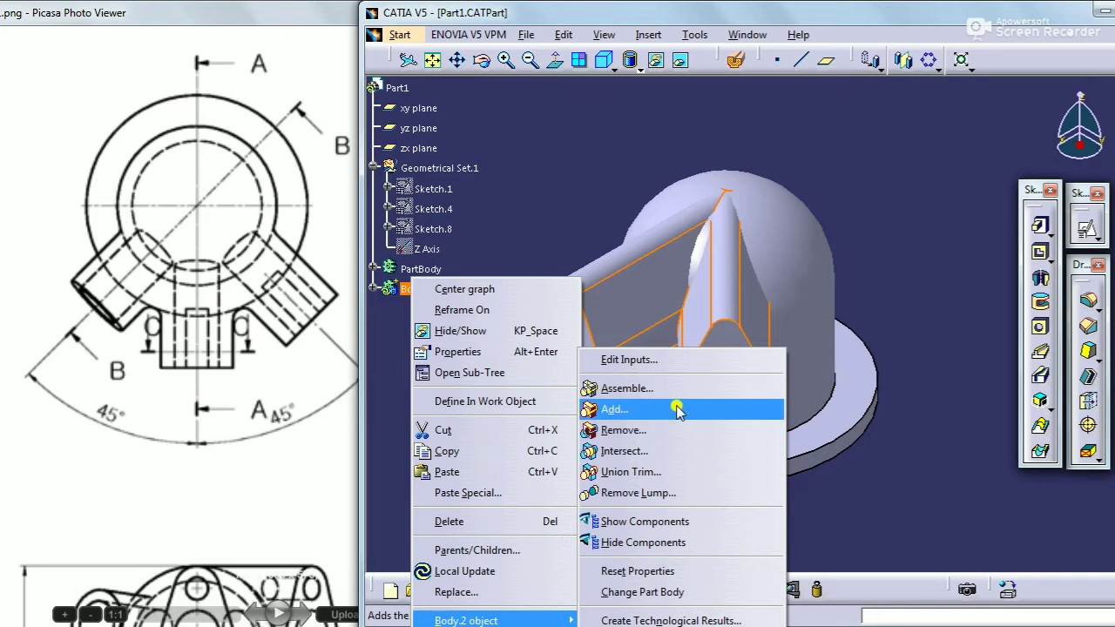
pyautogui.click(678, 410)
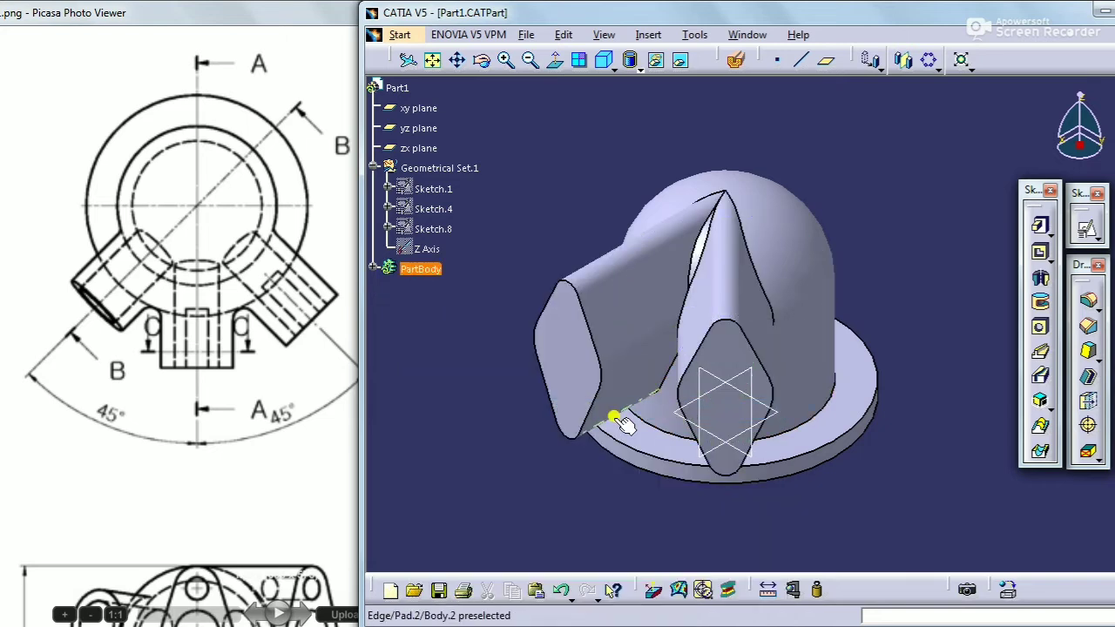
pyautogui.click(371, 269)
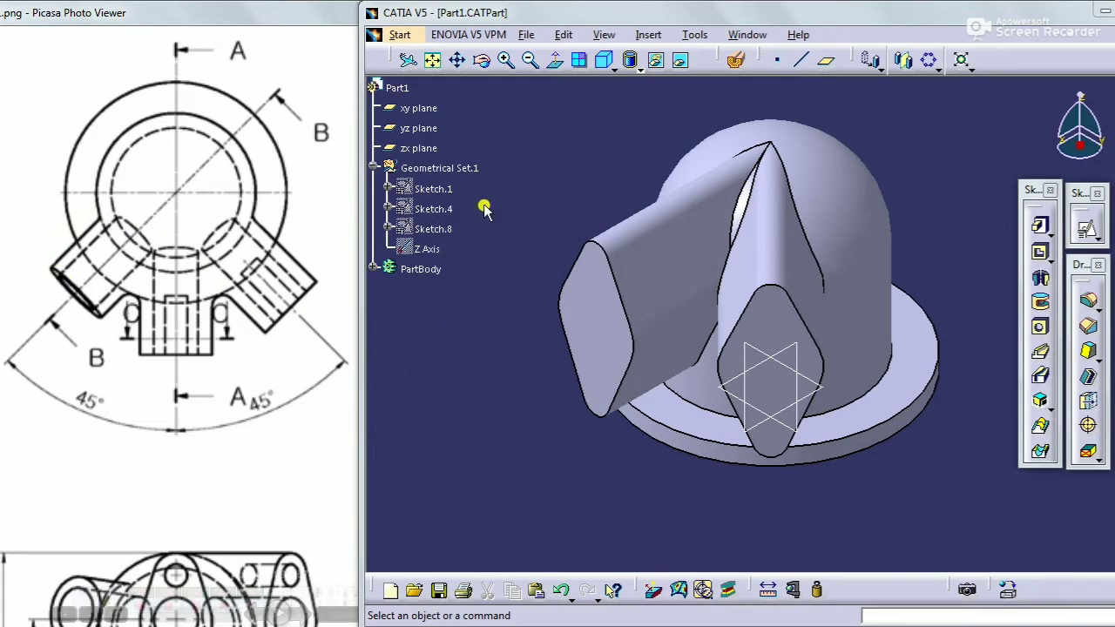
# In Geometrical Set.1, create an Angle/Normal plane about the Z axis at -45° to the yz plane
pyautogui.rightClick(471, 166)
pyautogui.click(531, 294)
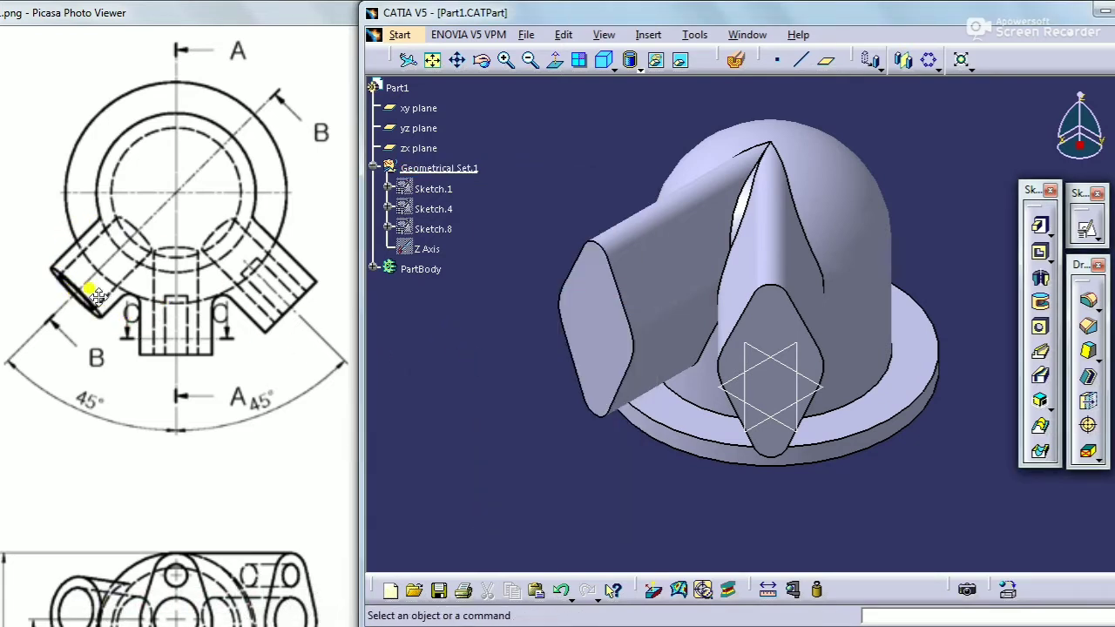
pyautogui.click(823, 65)
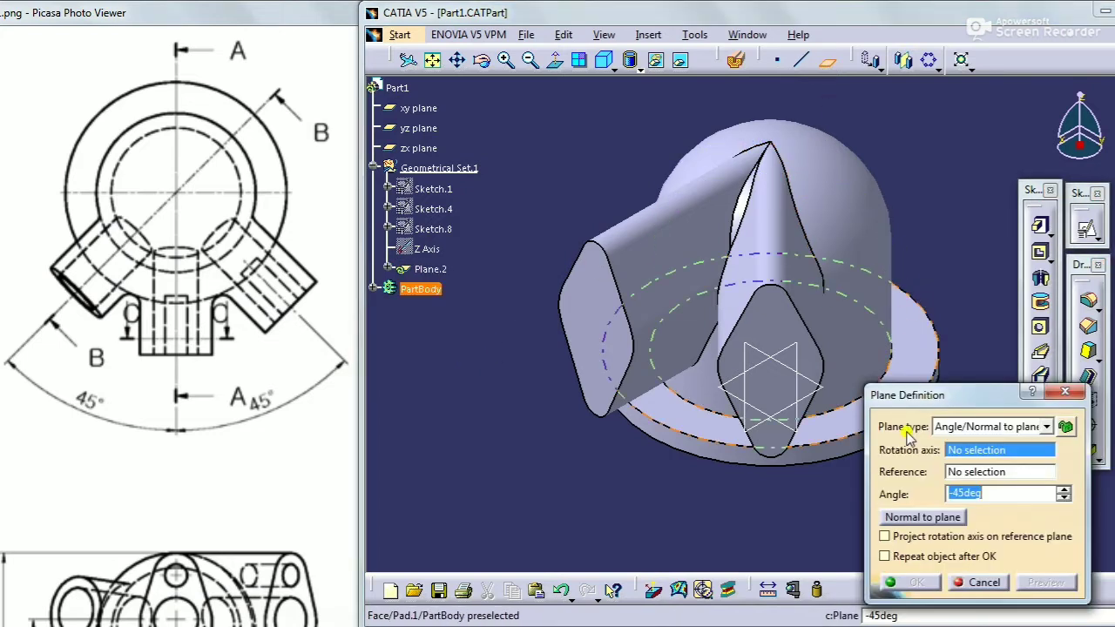
pyautogui.click(1048, 426)
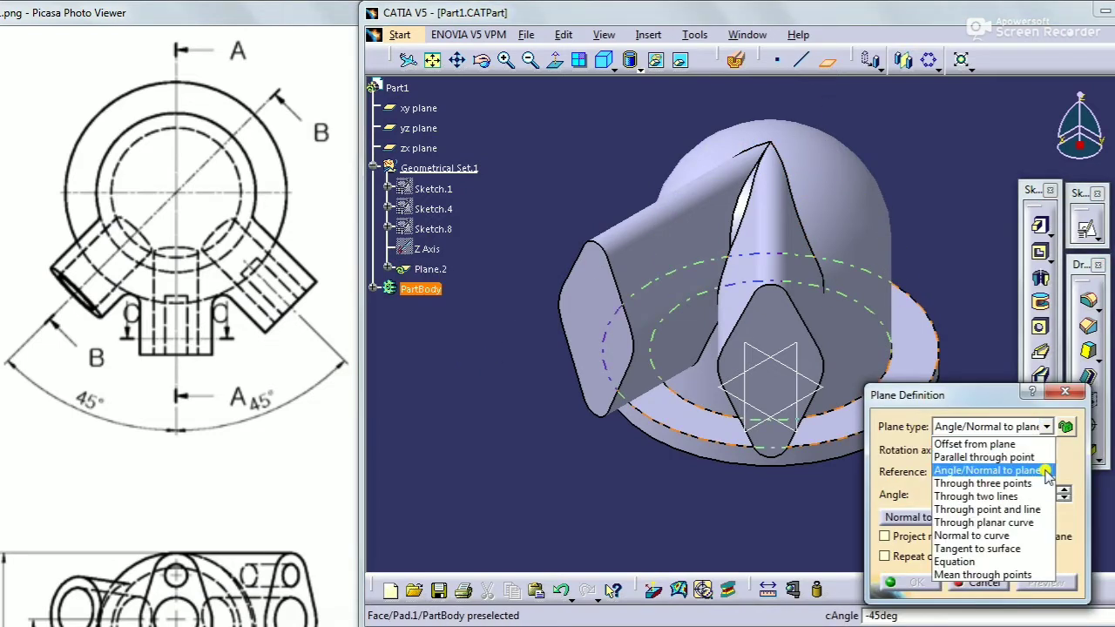
pyautogui.click(1047, 473)
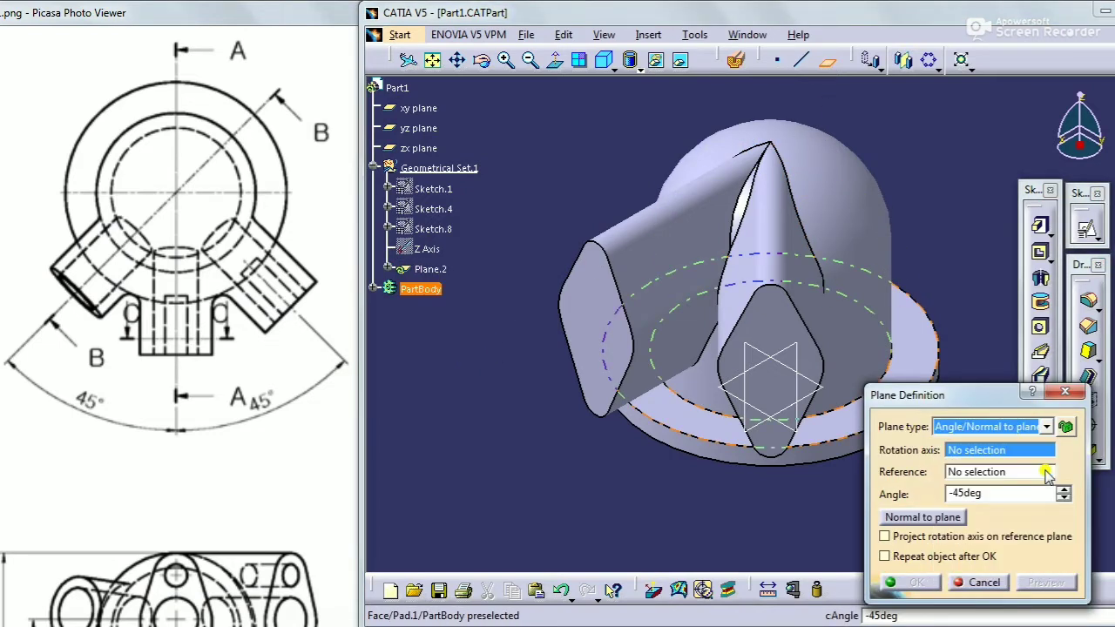
pyautogui.rightClick(980, 451)
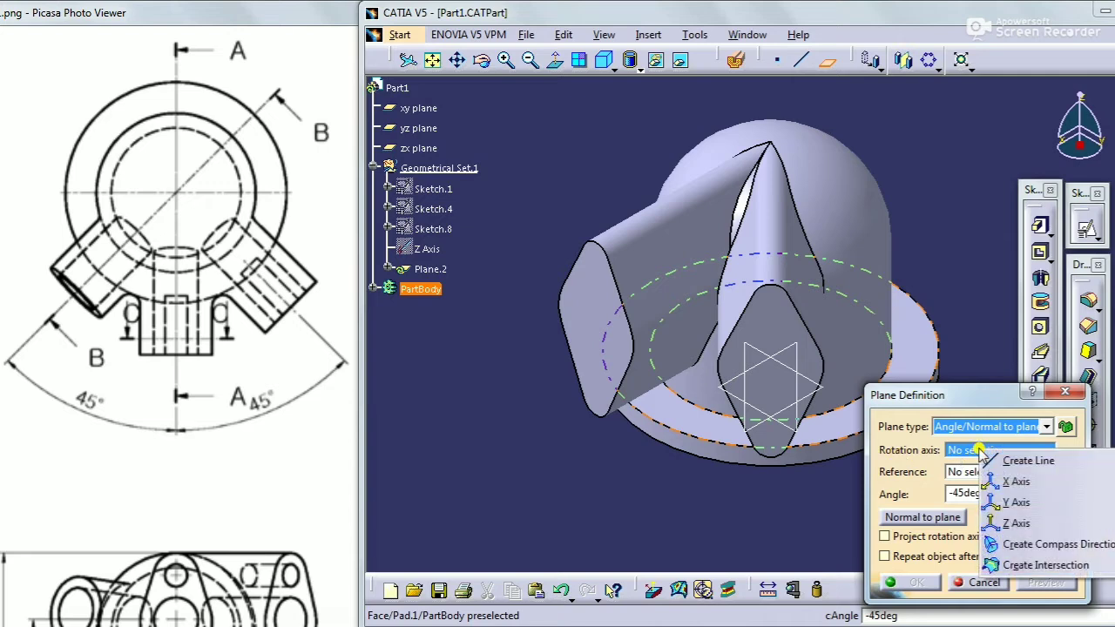
pyautogui.click(1055, 521)
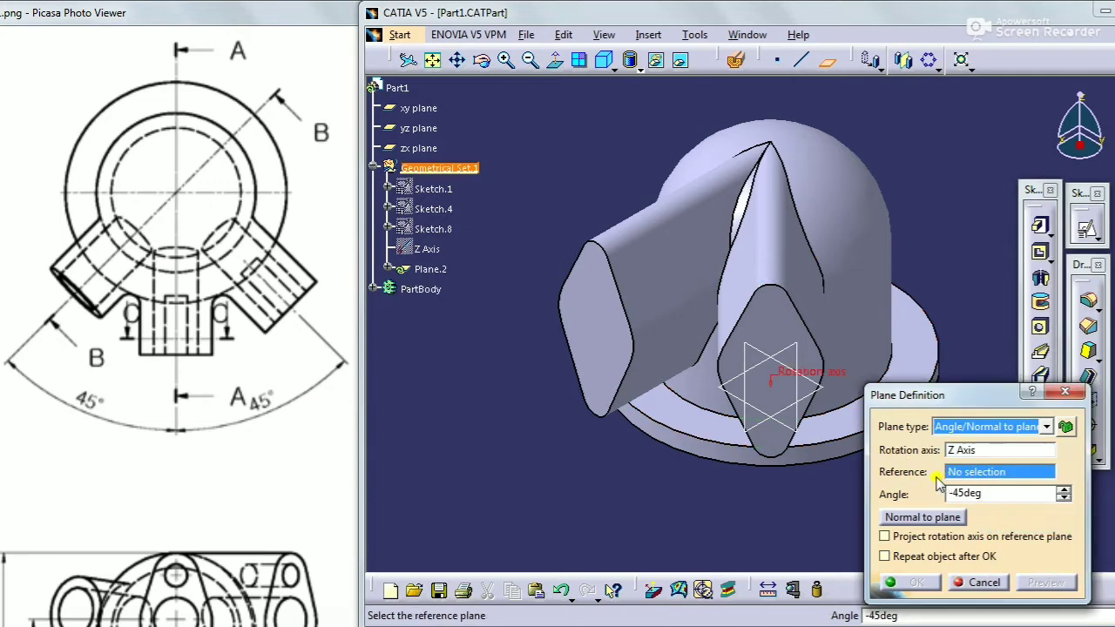
pyautogui.click(793, 427)
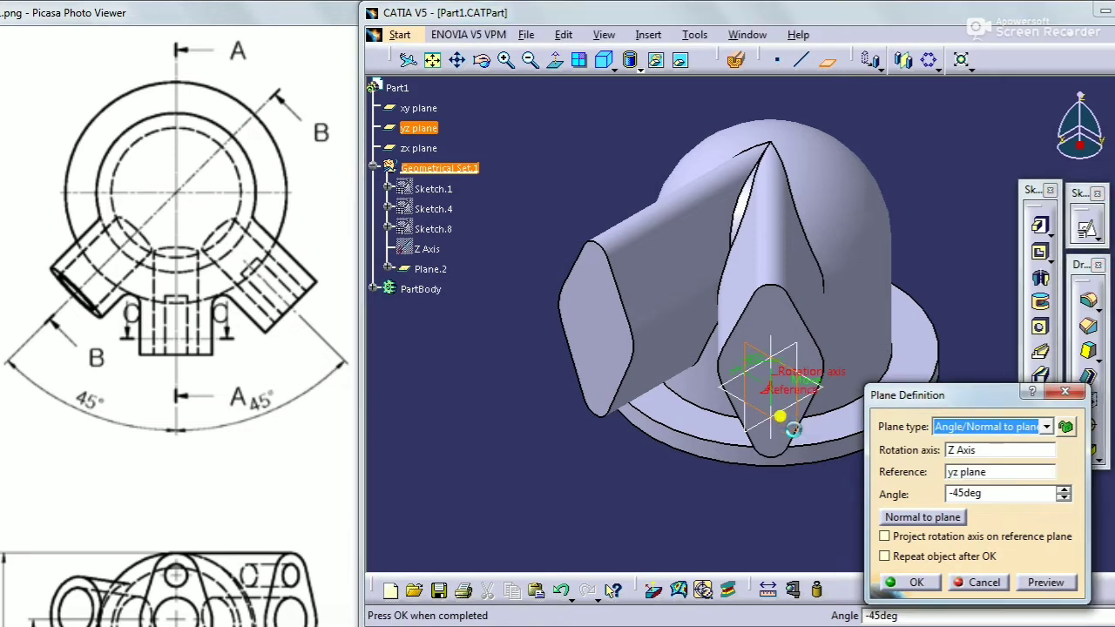
pyautogui.doubleClick(994, 493)
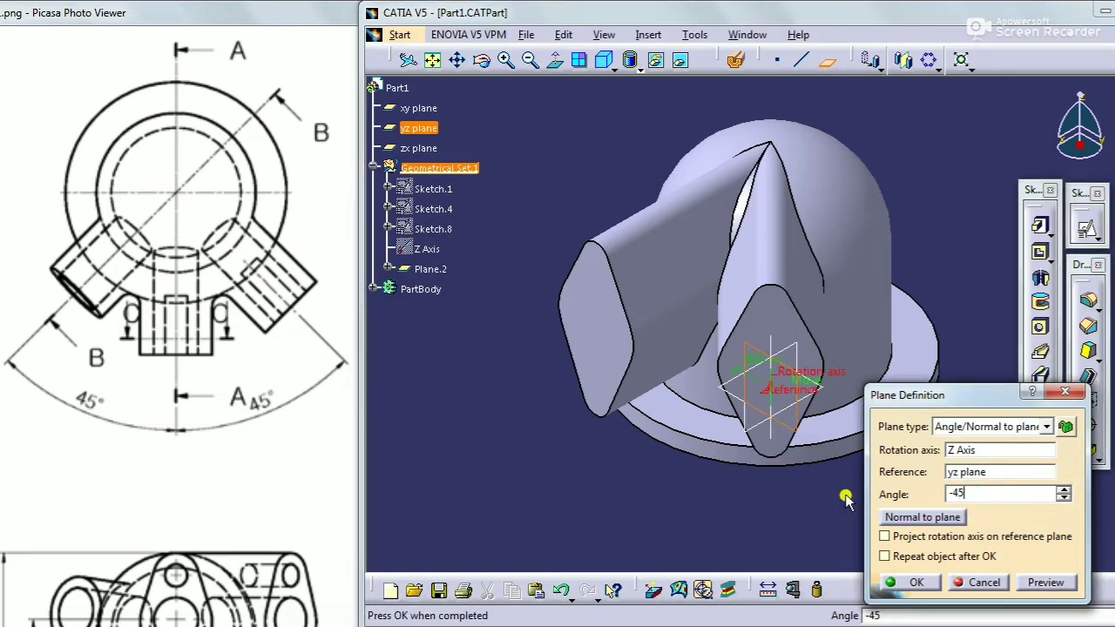
pyautogui.click(814, 505)
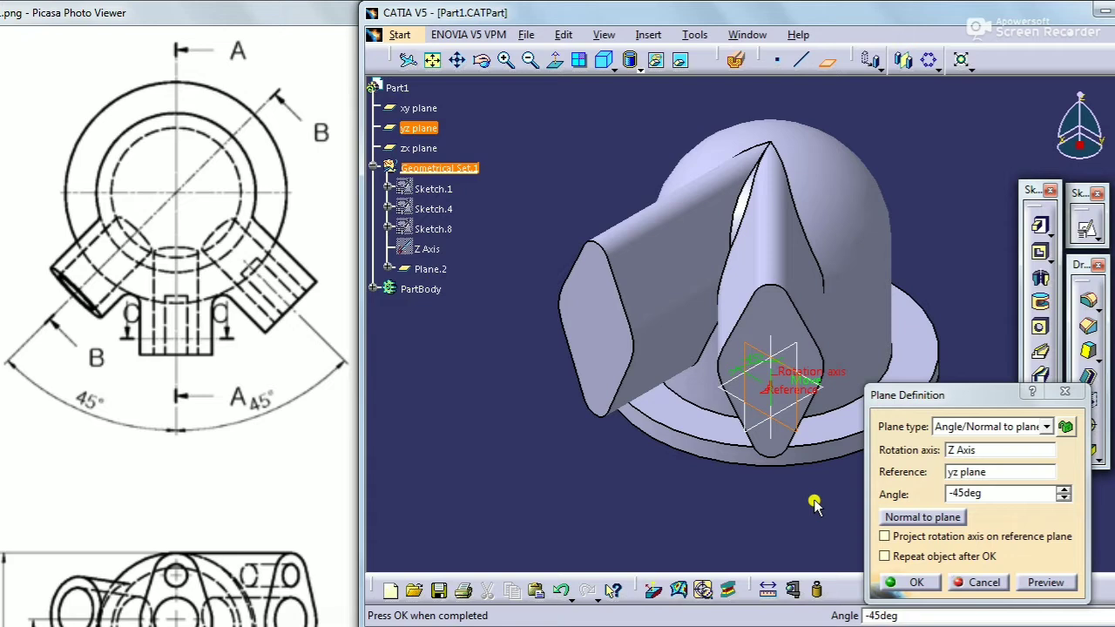
pyautogui.moveTo(675, 161); pyautogui.dragTo(697, 260, button='middle')
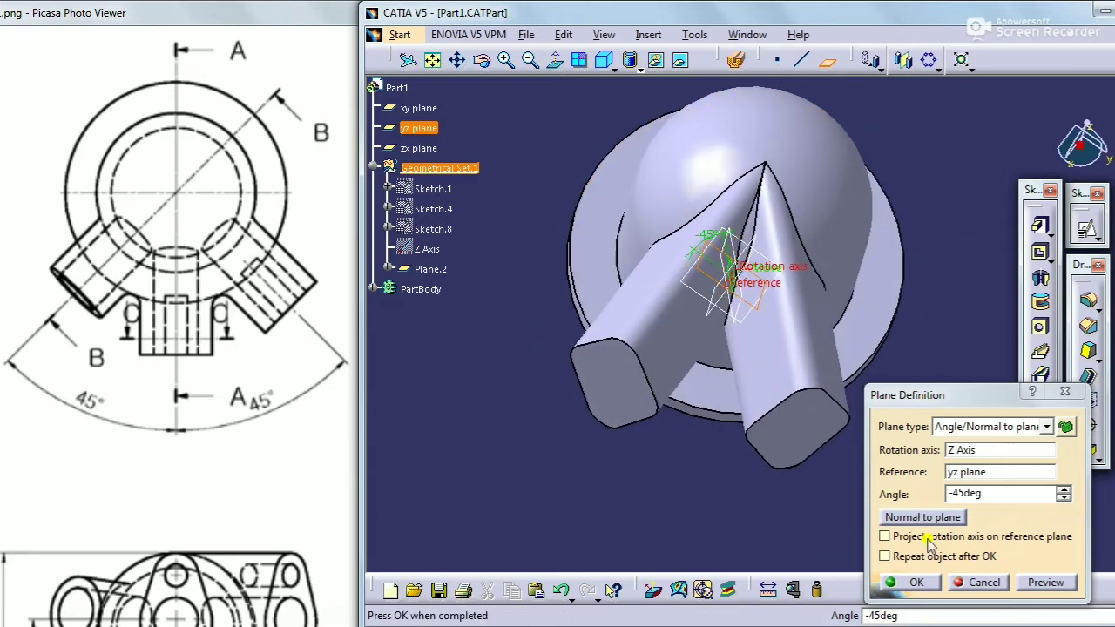
pyautogui.click(919, 583)
# Open a sketch on the new angled plane and draw a circle about 29 mm in diameter on the dome's vertical centreline
pyautogui.click(603, 59)
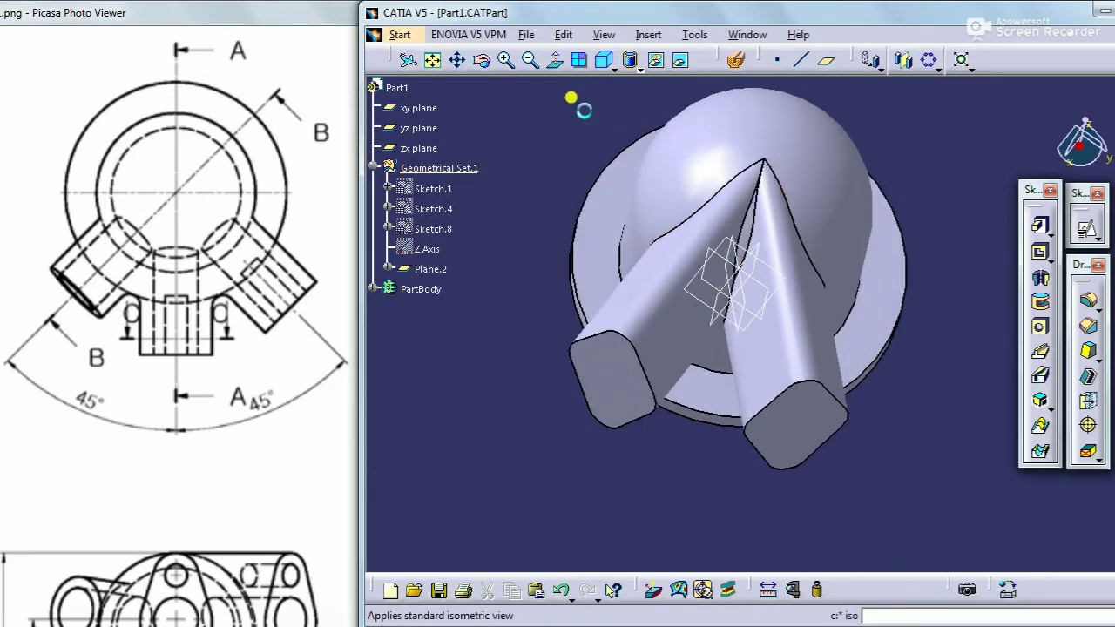
pyautogui.moveTo(589, 439); pyautogui.dragTo(729, 478, button='middle')
pyautogui.click(732, 471)
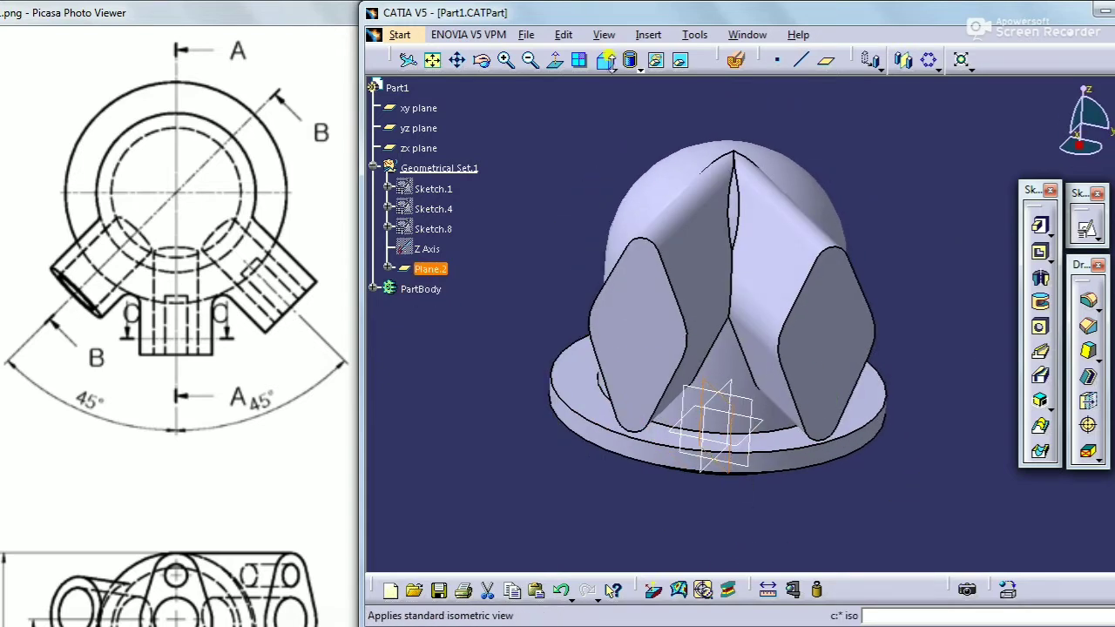
pyautogui.click(604, 59)
pyautogui.click(1085, 229)
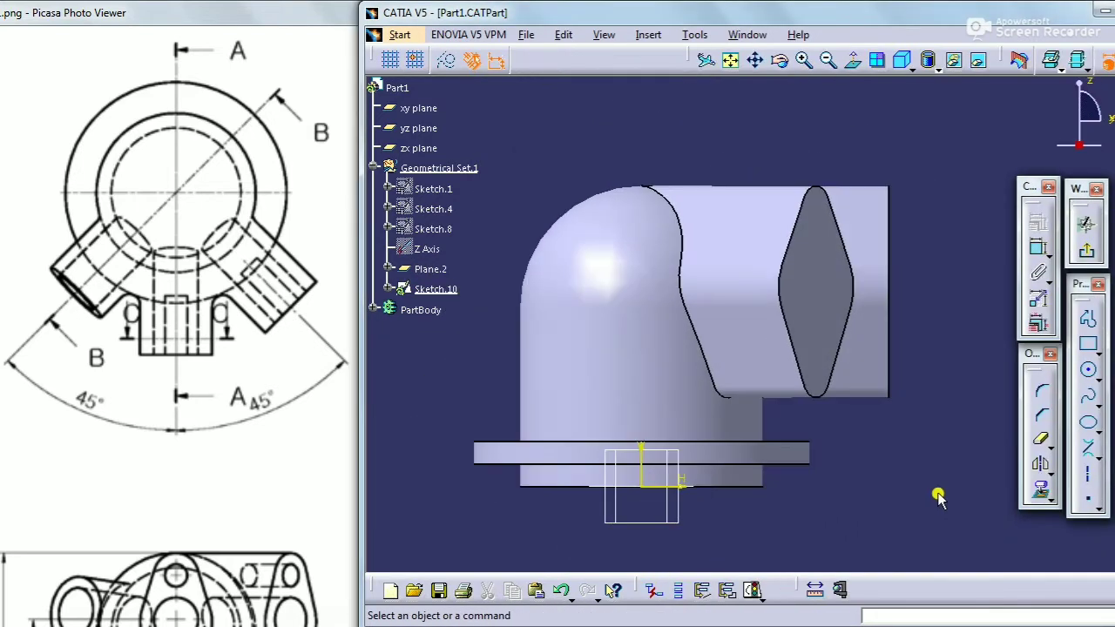
pyautogui.click(1087, 369)
pyautogui.click(647, 277)
pyautogui.click(691, 250)
# Dimension the circle's diameter and set it to 30.48 mm, as given in section B-B of the drawing
pyautogui.click(1038, 248)
pyautogui.click(671, 249)
pyautogui.click(726, 172)
pyautogui.doubleClick(730, 170)
pyautogui.moveTo(269, 265); pyautogui.dragTo(32, 147)
pyautogui.moveTo(146, 262)
pyautogui.mouseDown()
pyautogui.moveTo(27, 107)
pyautogui.moveTo(44, 114)
pyautogui.moveTo(49, 179)
pyautogui.mouseUp()
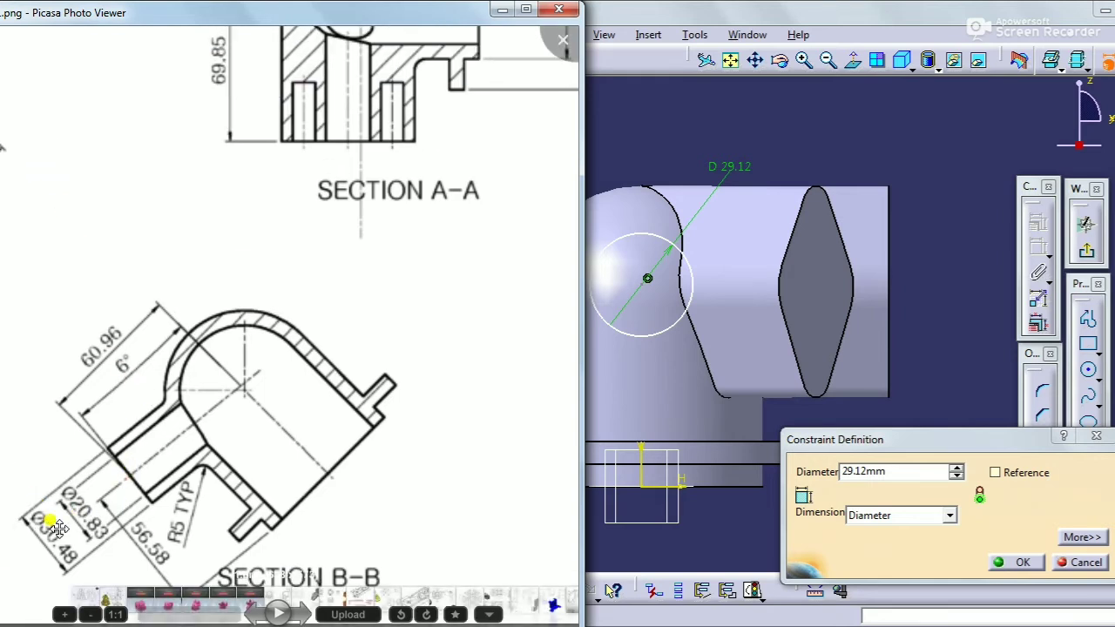
pyautogui.doubleClick(897, 471)
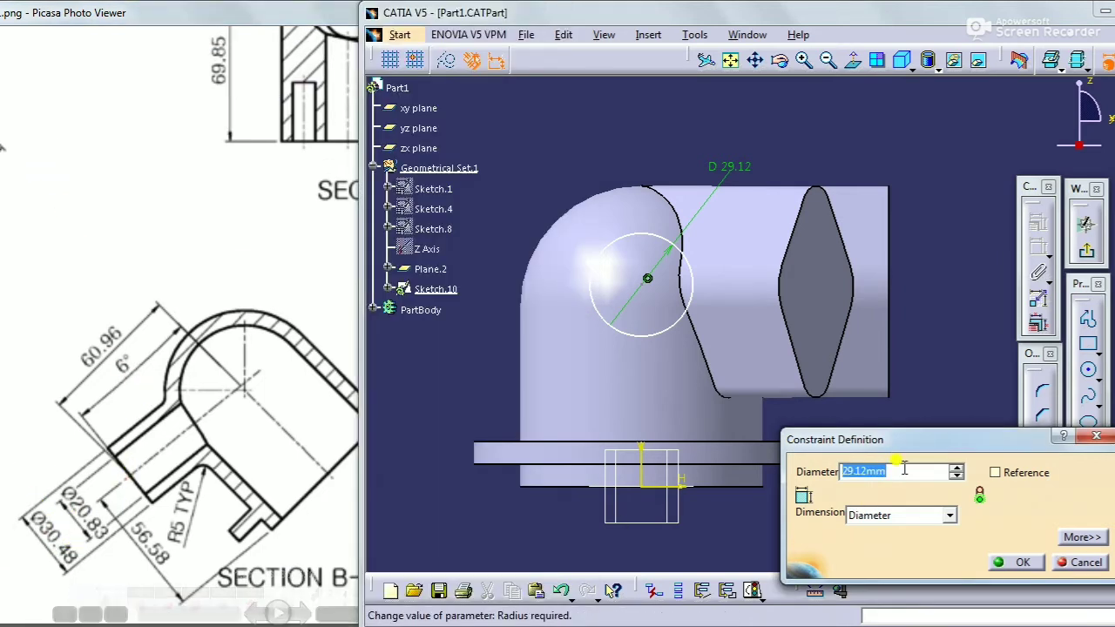
pyautogui.write('30.48')
pyautogui.press('Return')
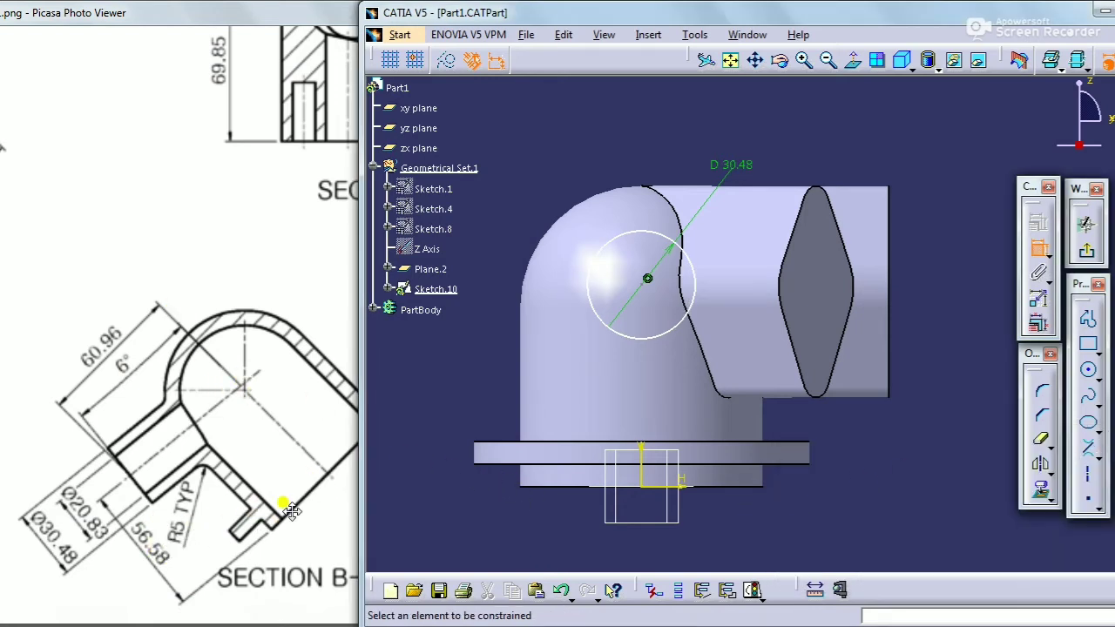
# Dimension the circle centre's height above the horizontal sketch axis and set it to 56.58 mm
pyautogui.click(672, 490)
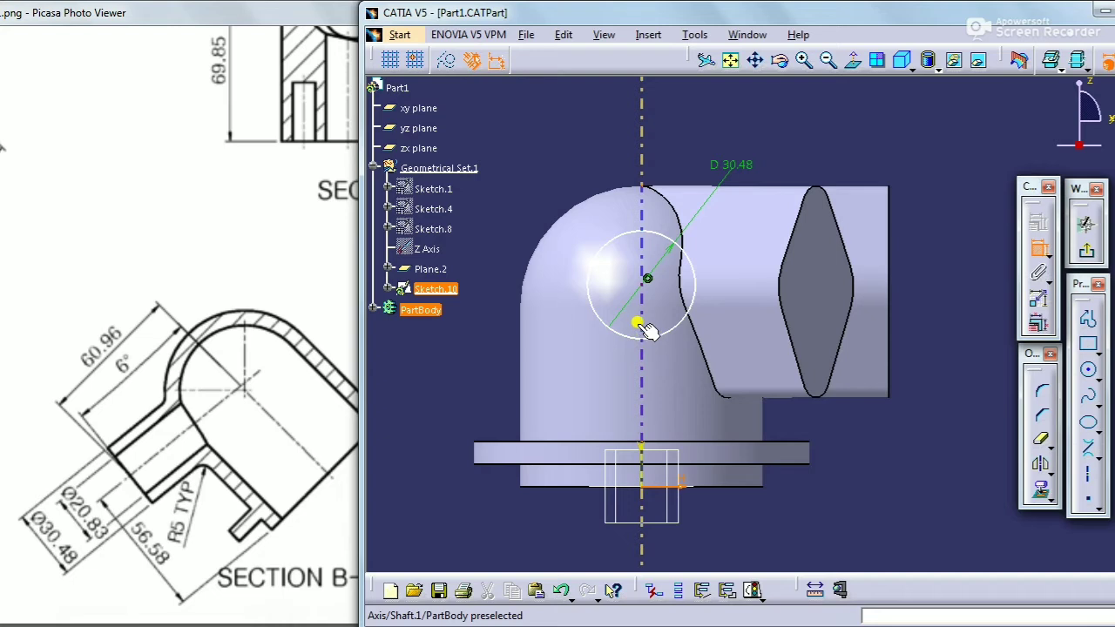
pyautogui.click(649, 280)
pyautogui.doubleClick(934, 400)
pyautogui.write('5')
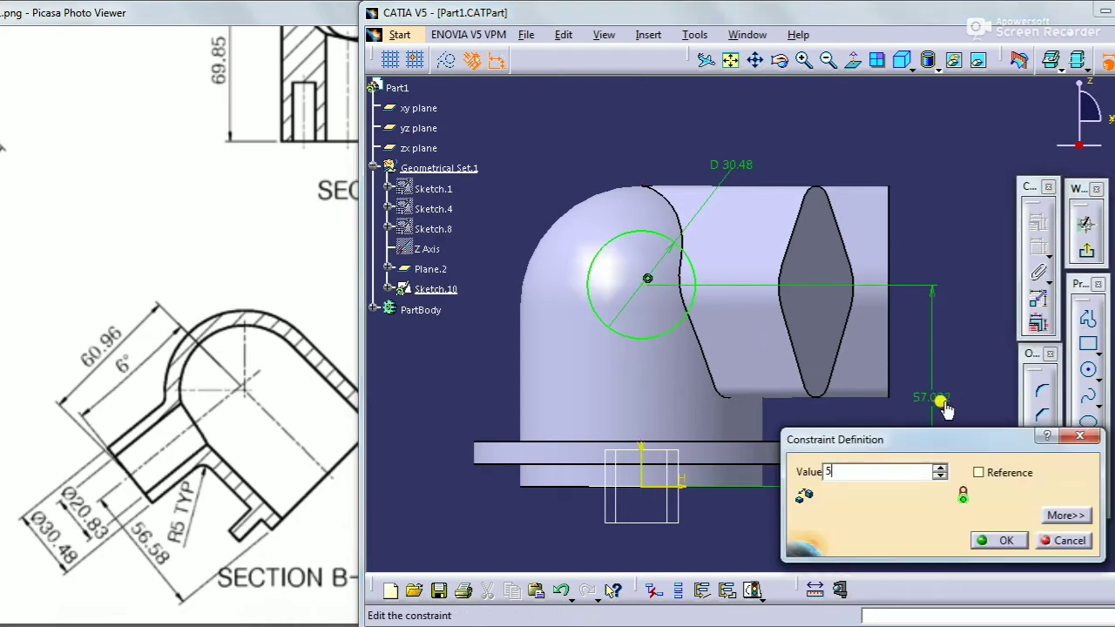
pyautogui.write('6.58')
pyautogui.press('Return')
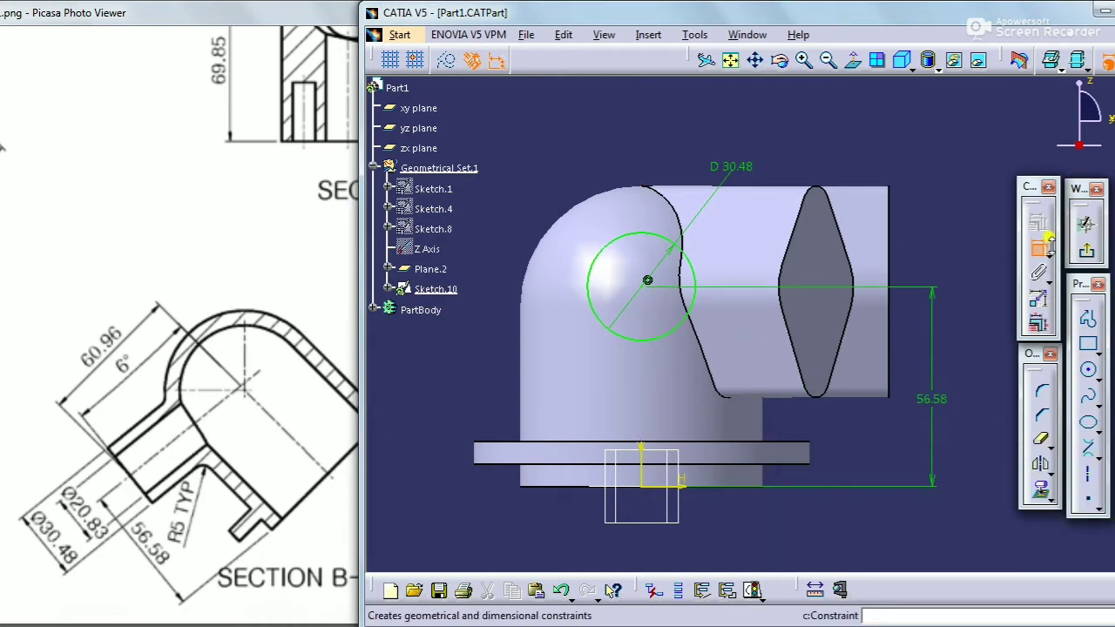
# Finish the circle sketch and pad it 60.96 mm to form the round branch
pyautogui.click(1086, 251)
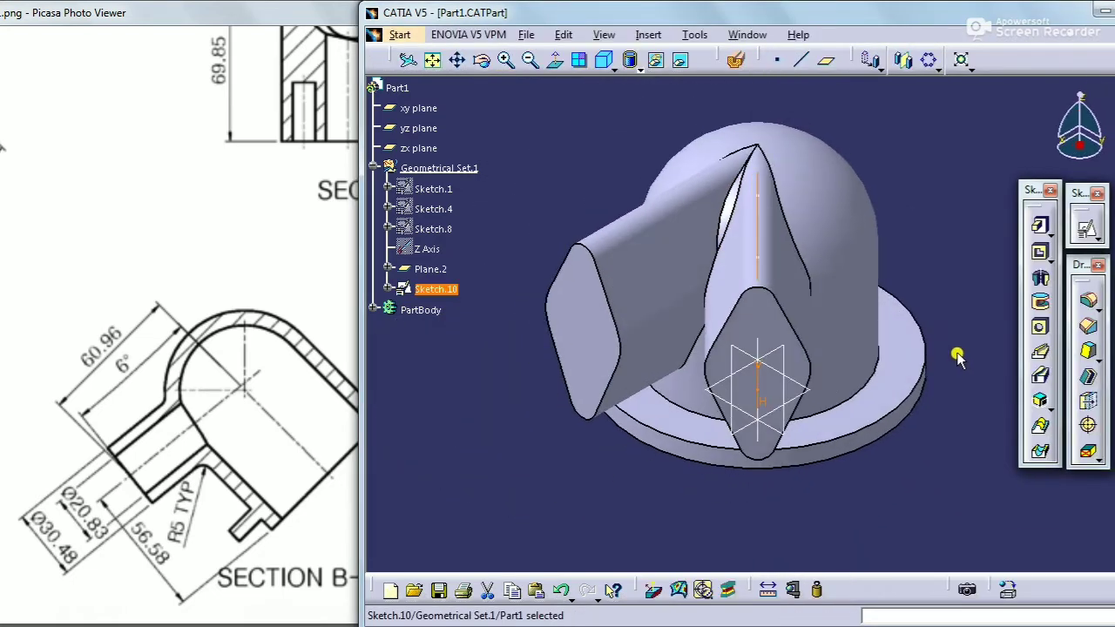
pyautogui.click(1037, 226)
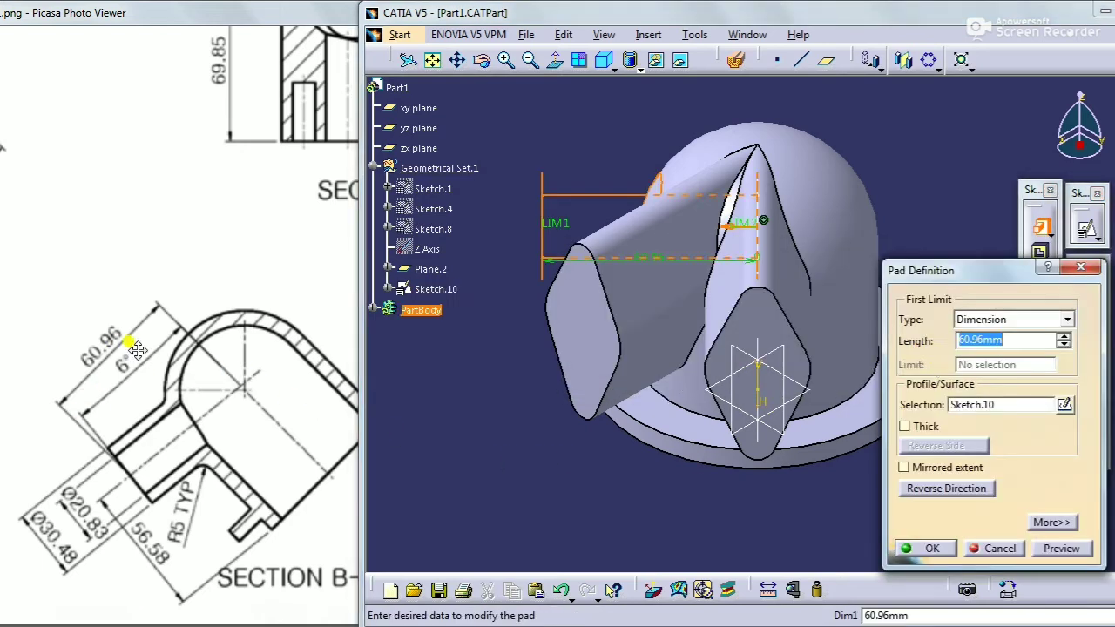
pyautogui.write('6')
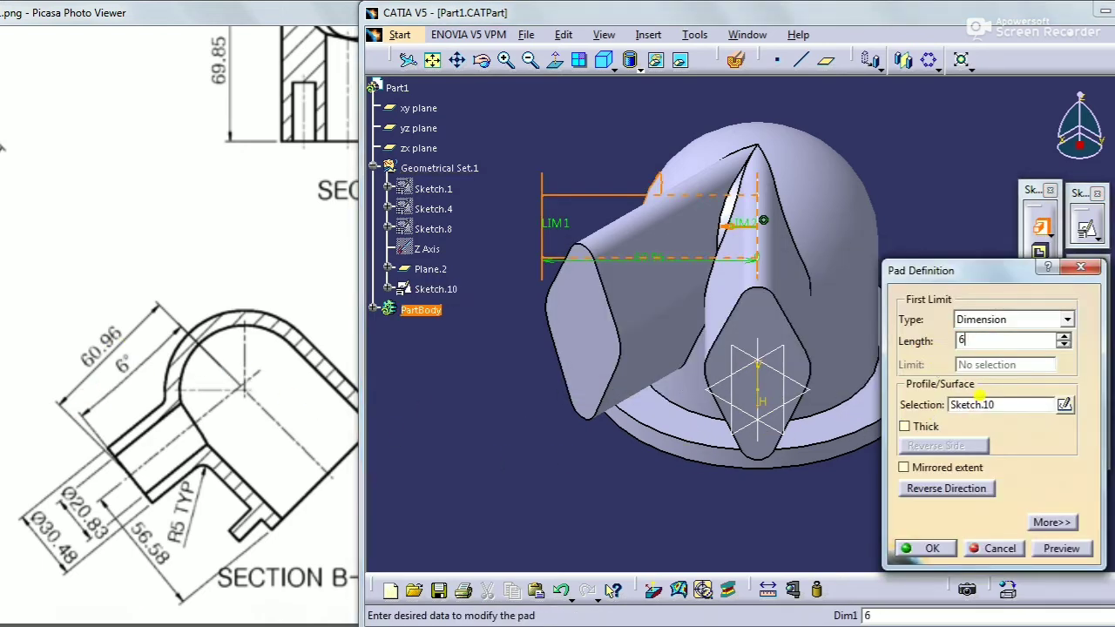
pyautogui.click(910, 547)
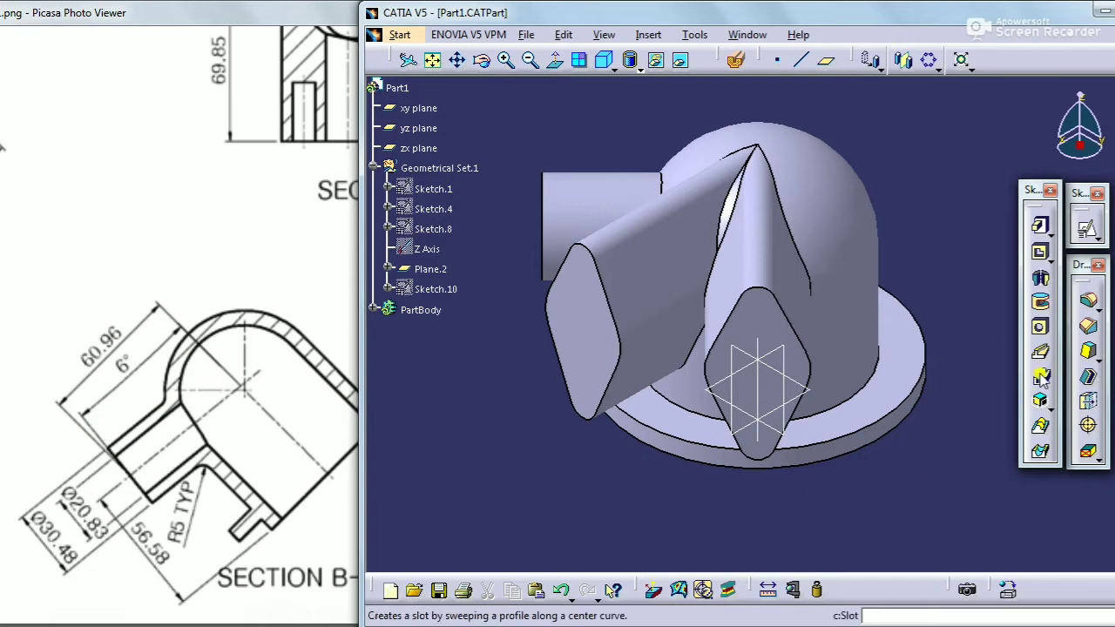
# Apply a 6° draft to the round branch's end face, with the fitting's flat bottom face as the neutral element
pyautogui.click(1088, 351)
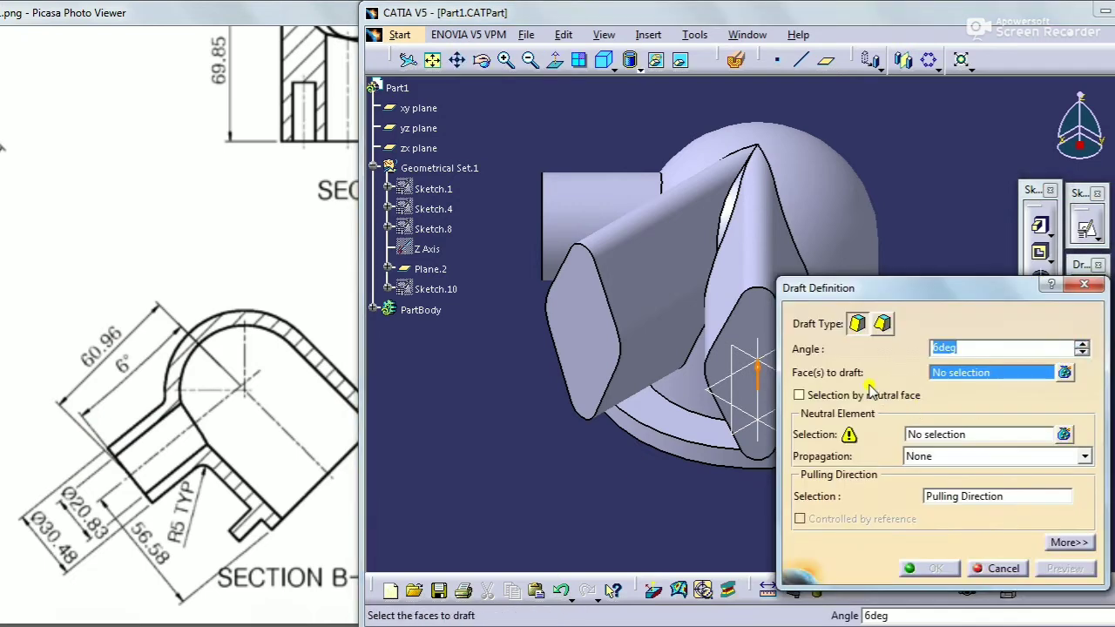
pyautogui.click(977, 349)
pyautogui.write('6')
pyautogui.press('Return')
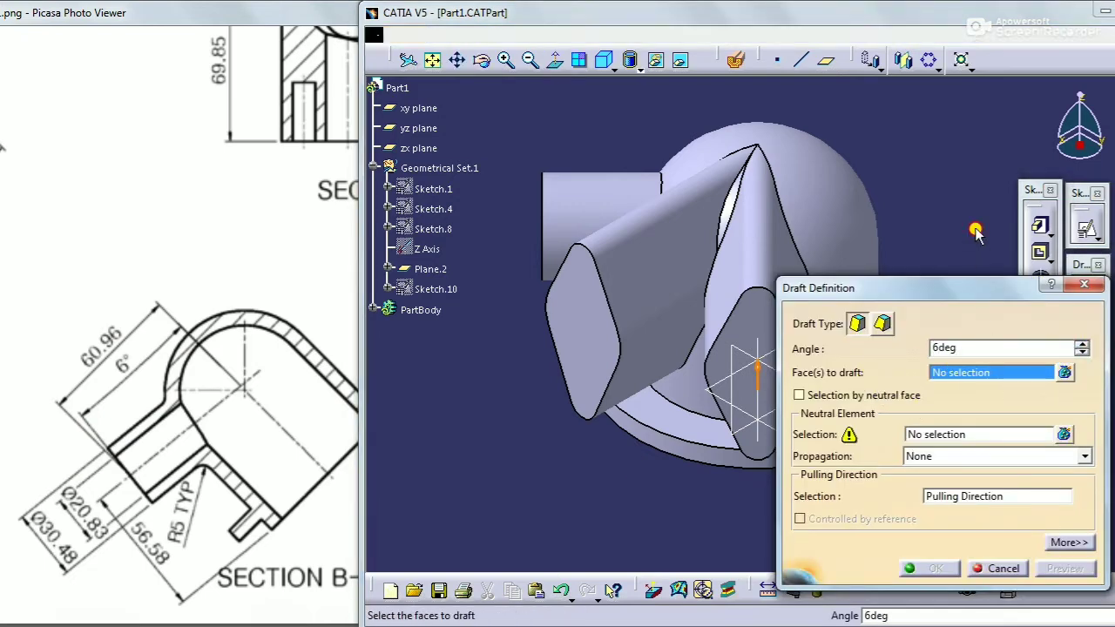
pyautogui.moveTo(511, 357); pyautogui.dragTo(514, 252, button='middle')
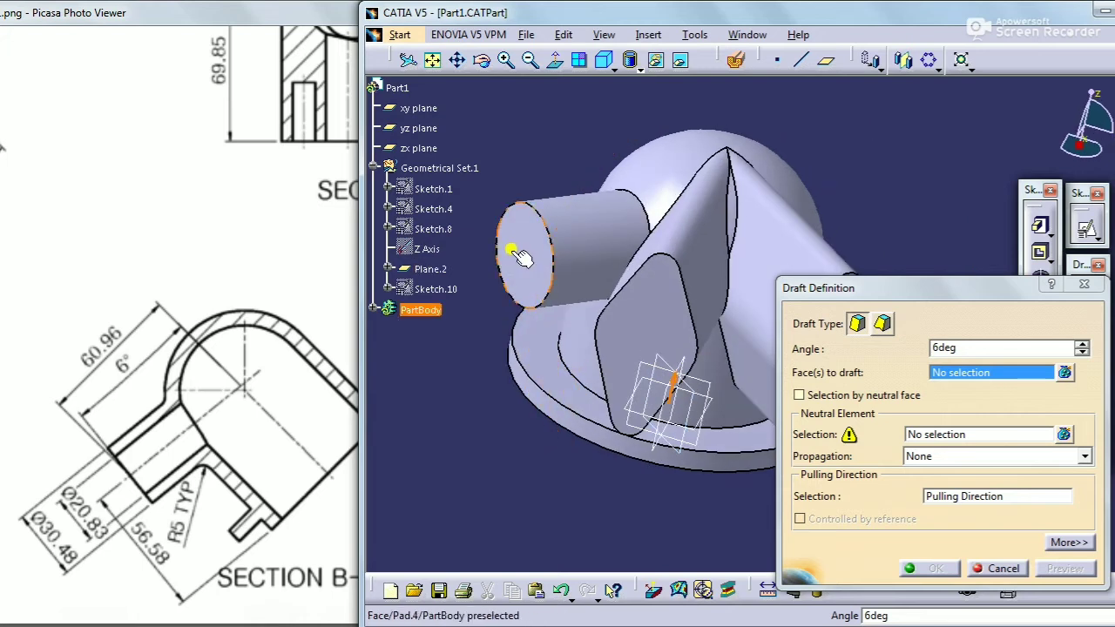
pyautogui.click(513, 252)
pyautogui.click(941, 436)
pyautogui.moveTo(720, 483); pyautogui.dragTo(730, 488, button='middle')
pyautogui.click(732, 490)
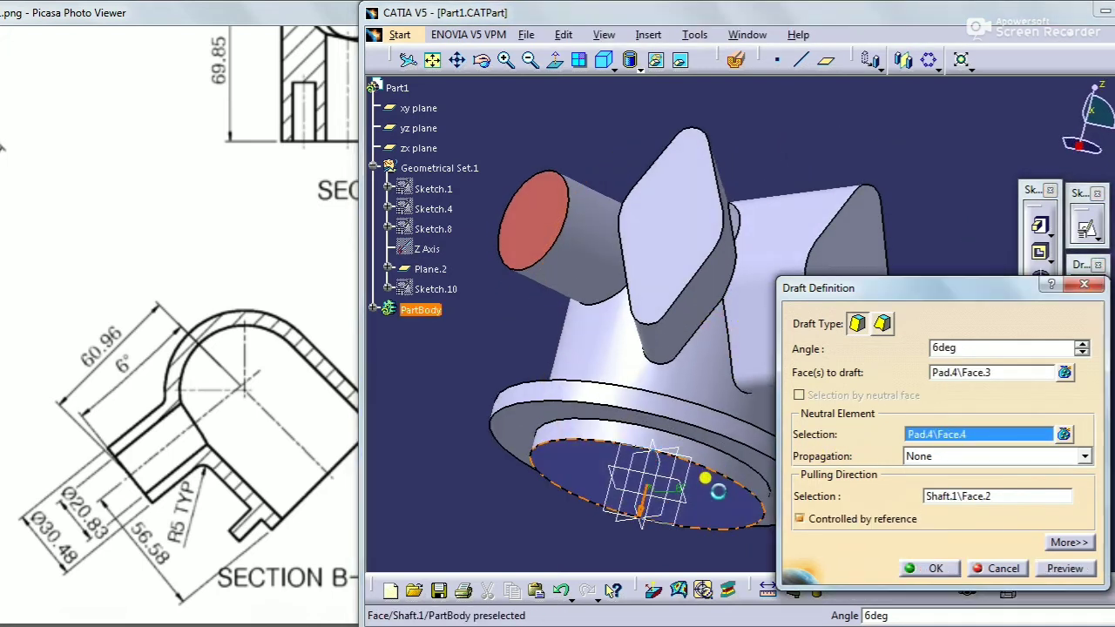
pyautogui.click(601, 66)
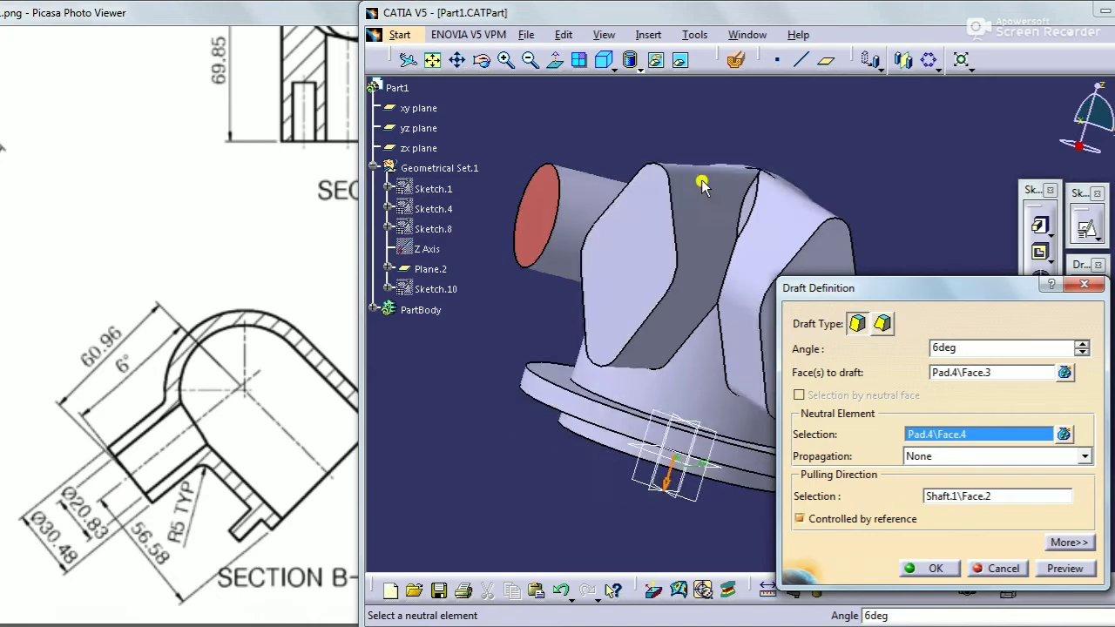
pyautogui.click(1072, 569)
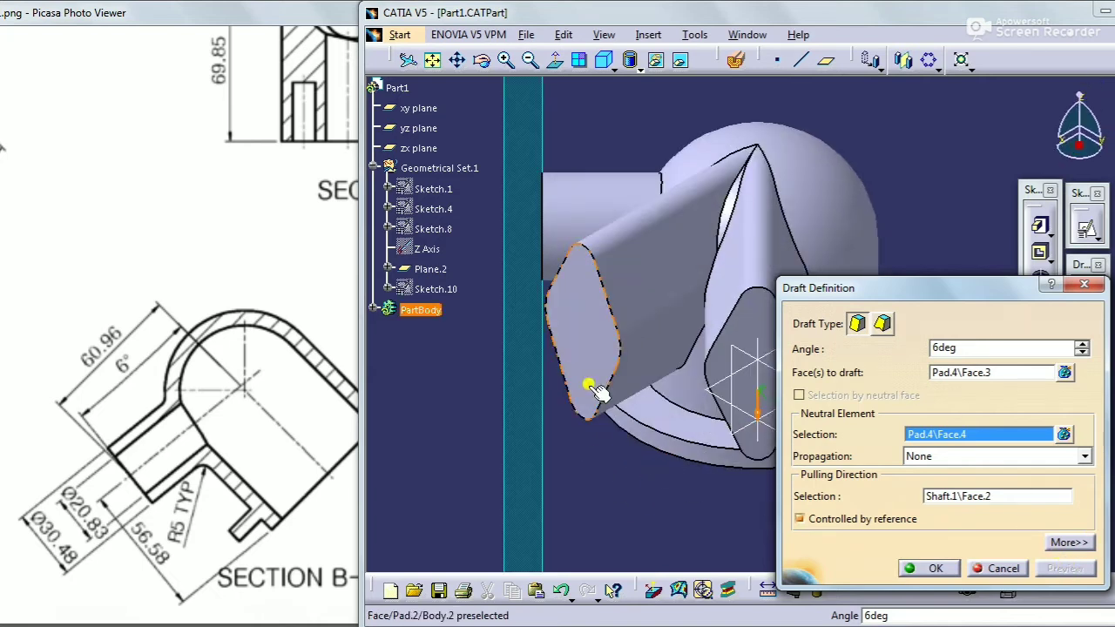
pyautogui.click(936, 570)
# Reverse the draft's pulling direction on the round branch and finish the 6° draft
pyautogui.moveTo(535, 333); pyautogui.dragTo(634, 347, button='middle')
pyautogui.doubleClick(532, 247)
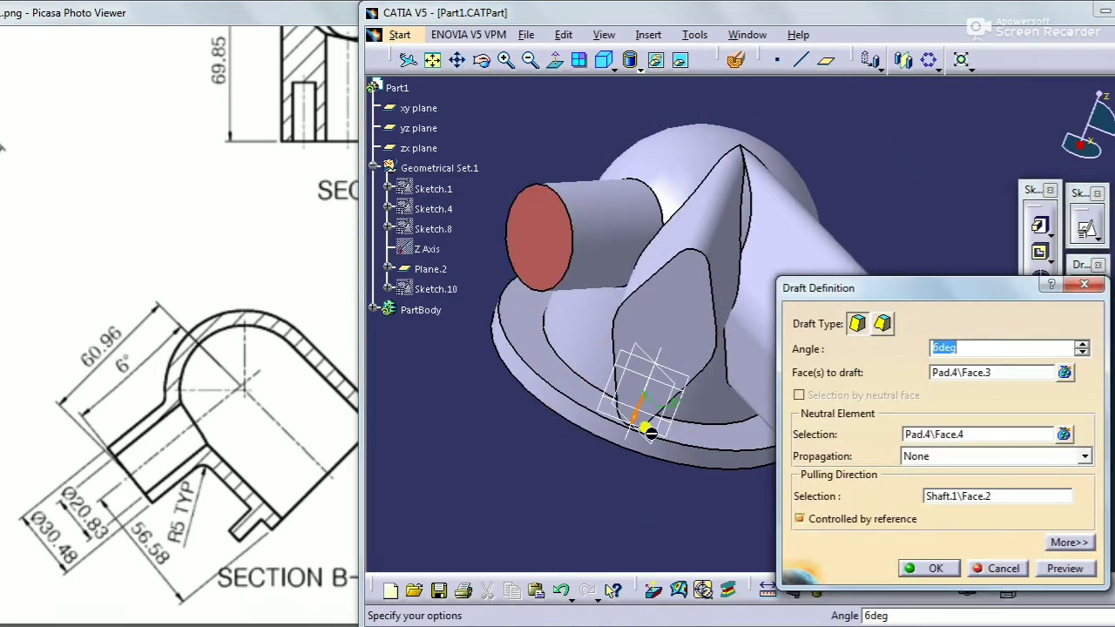
pyautogui.click(639, 411)
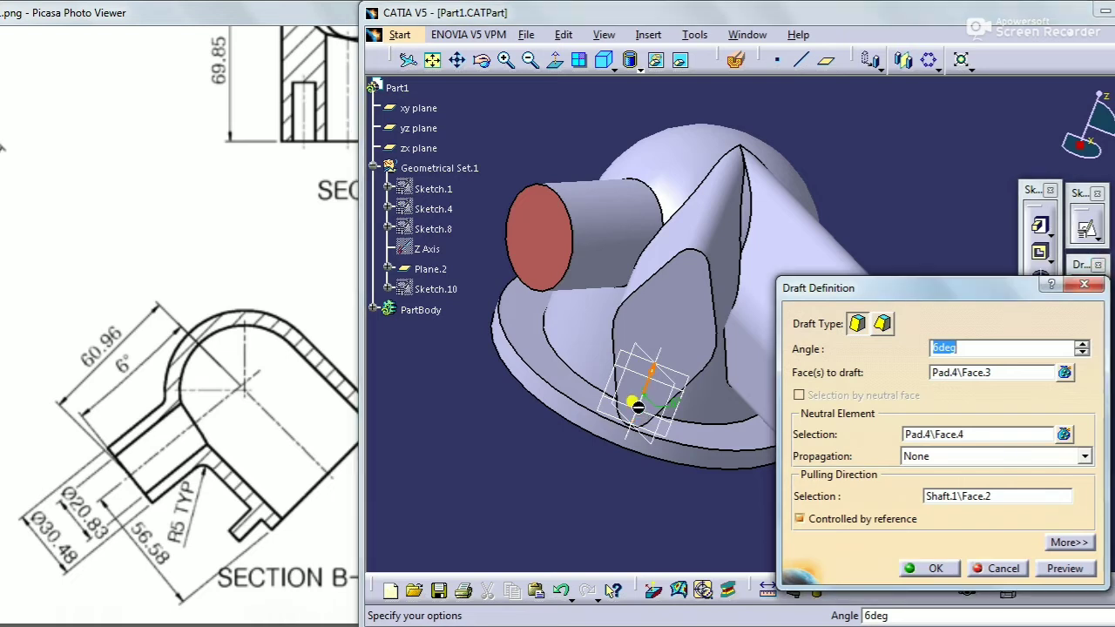
pyautogui.click(939, 568)
pyautogui.click(604, 59)
pyautogui.moveTo(584, 236); pyautogui.dragTo(604, 323, button='middle')
pyautogui.click(603, 59)
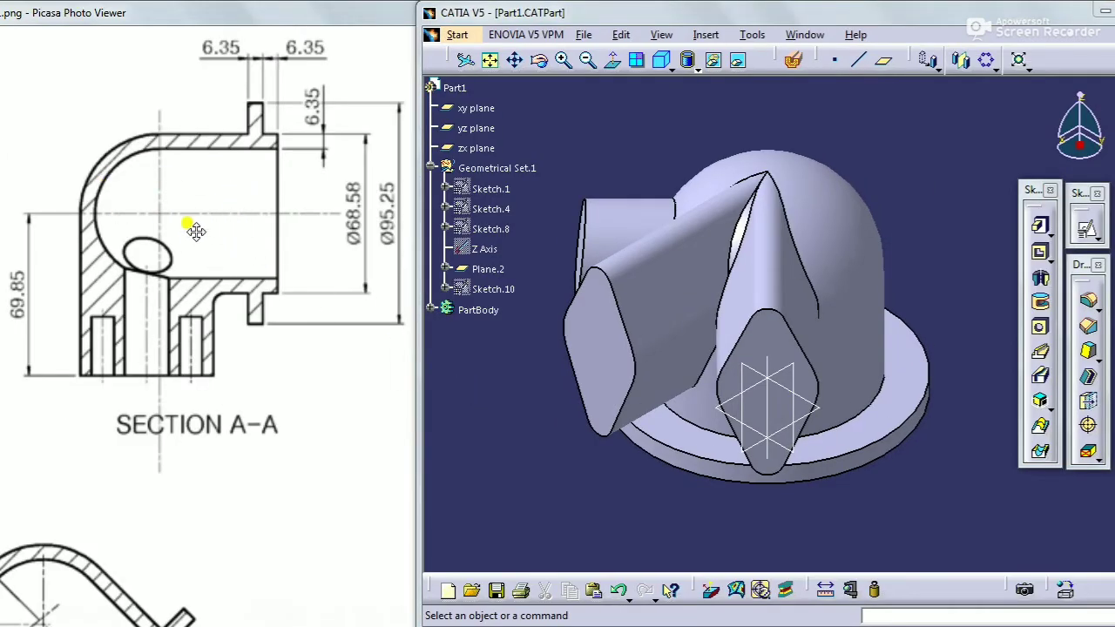
# Make Geometrical Set.1 active and sketch on the yz plane a half cavity profile: base line from the origin, vertical wall and tangent arc to the axis
pyautogui.rightClick(537, 166)
pyautogui.click(684, 286)
pyautogui.click(788, 443)
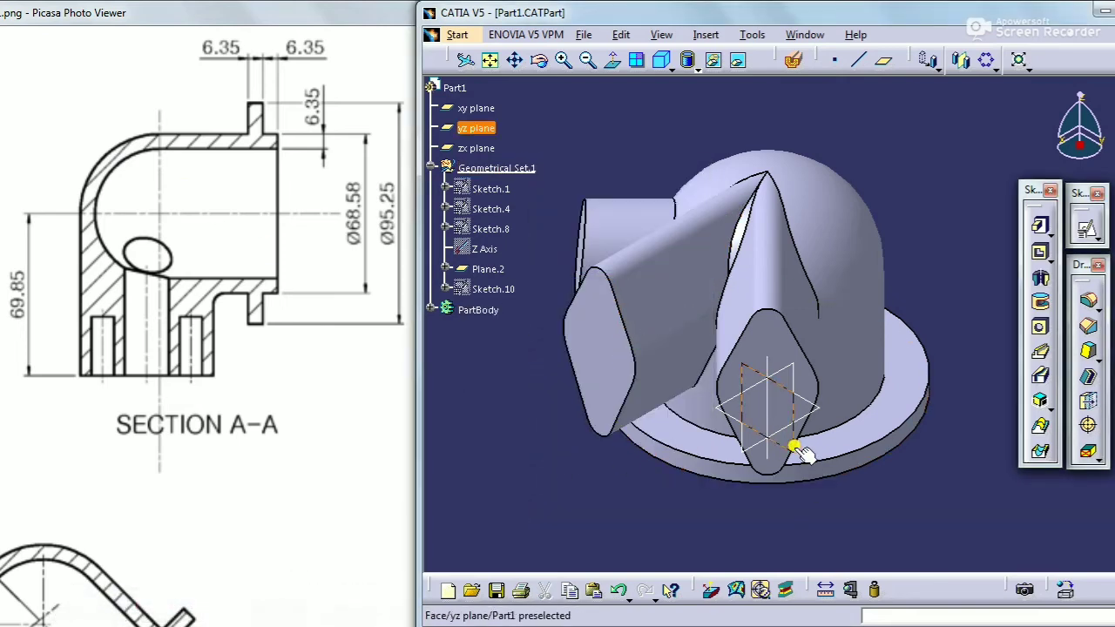
pyautogui.click(1089, 220)
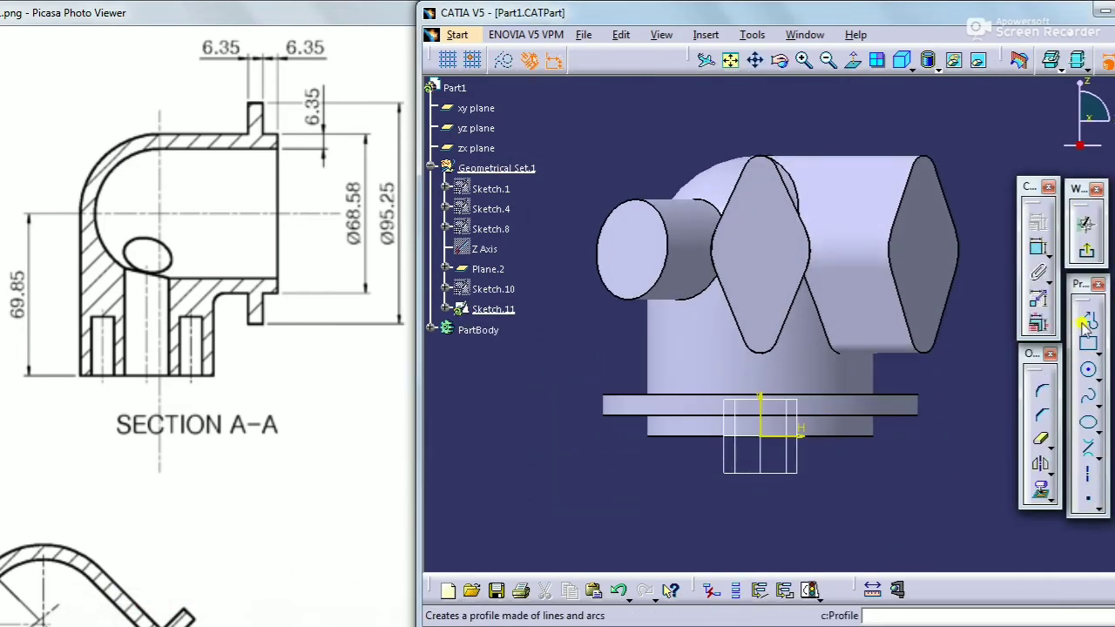
pyautogui.click(763, 437)
pyautogui.click(838, 437)
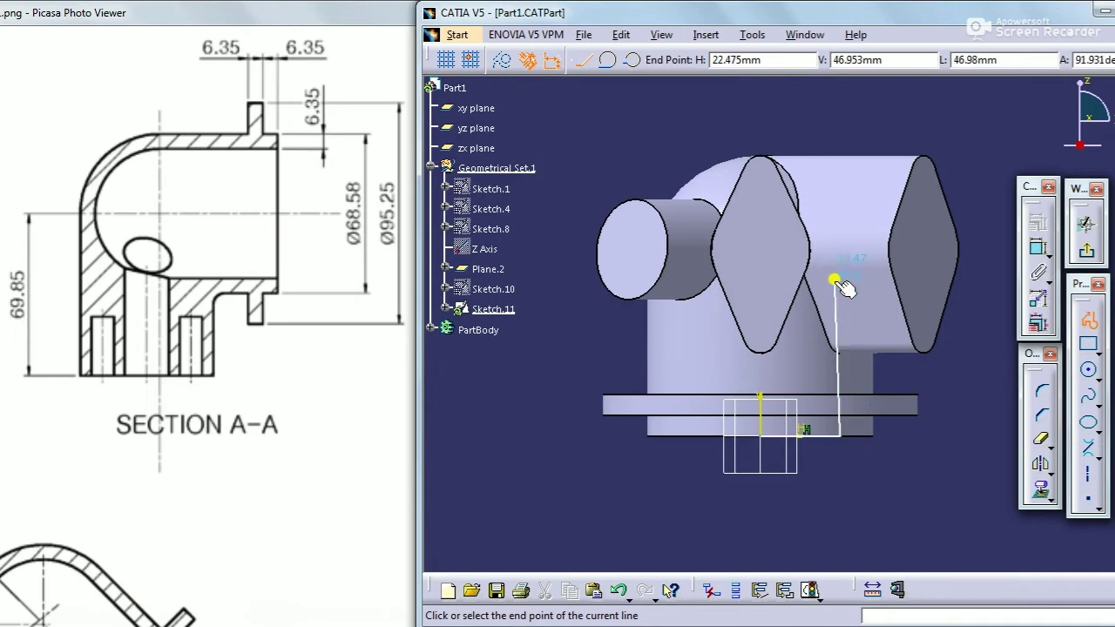
pyautogui.click(839, 262)
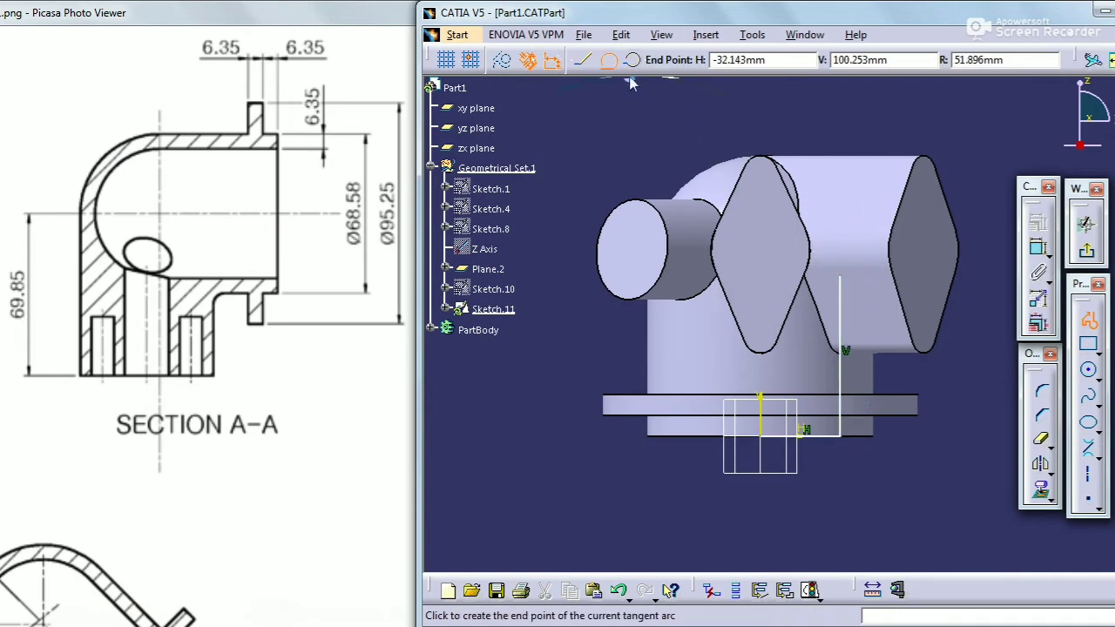
pyautogui.click(764, 177)
pyautogui.press('Escape')
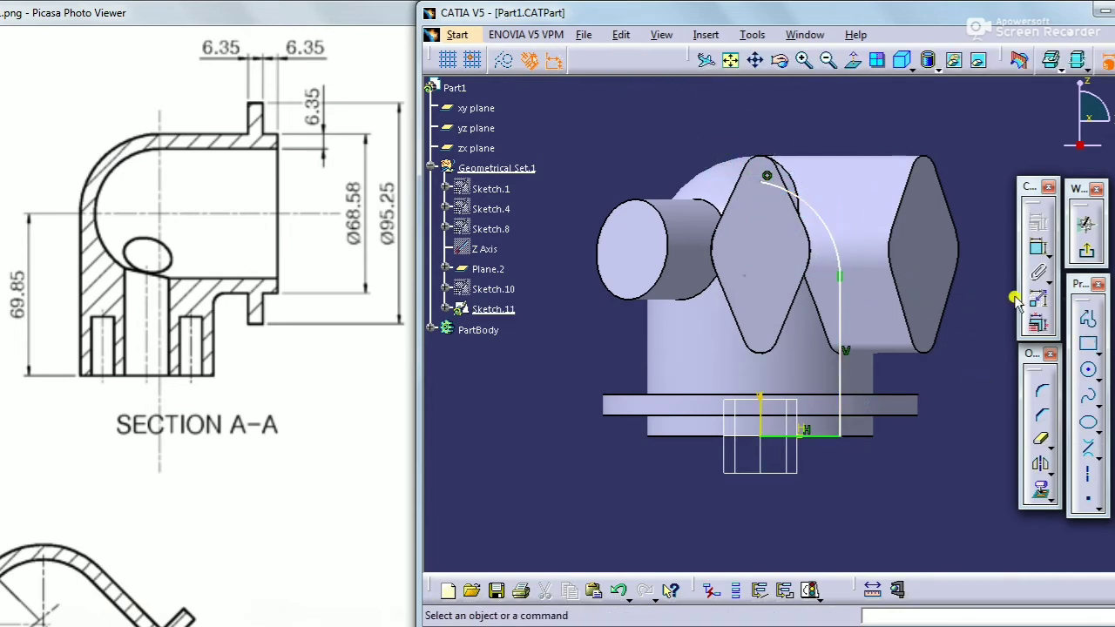
# Project the silhouette edges of the cylindrical collar below the flange into the sketch as construction elements
pyautogui.moveTo(856, 494)
pyautogui.mouseDown(button='middle')
pyautogui.moveTo(813, 369)
pyautogui.moveTo(828, 313)
pyautogui.mouseUp(button='middle')
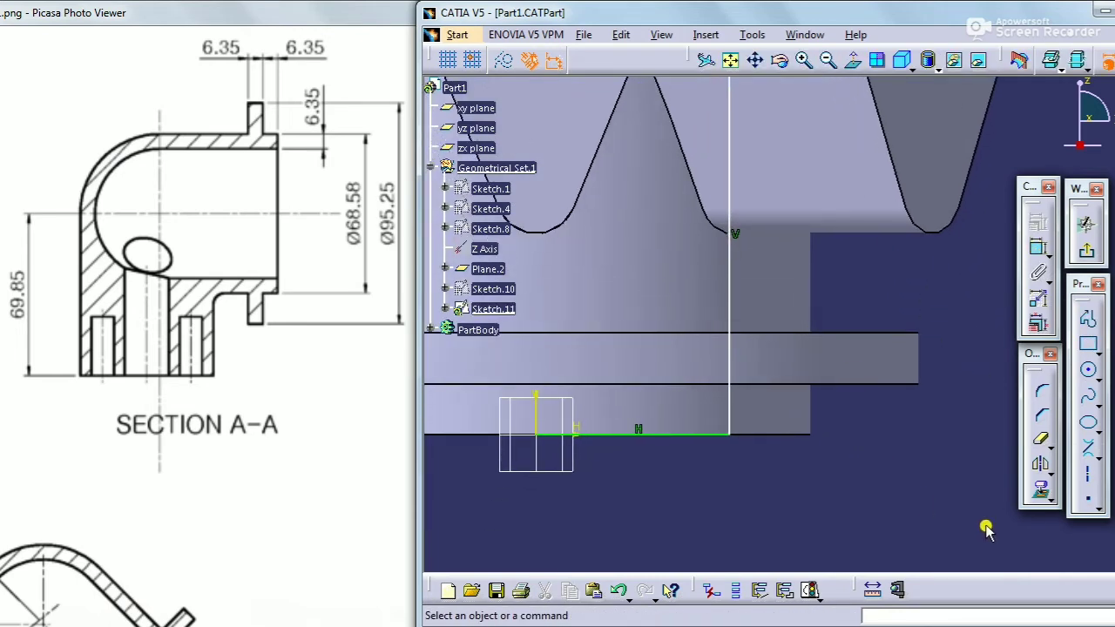
pyautogui.click(1042, 493)
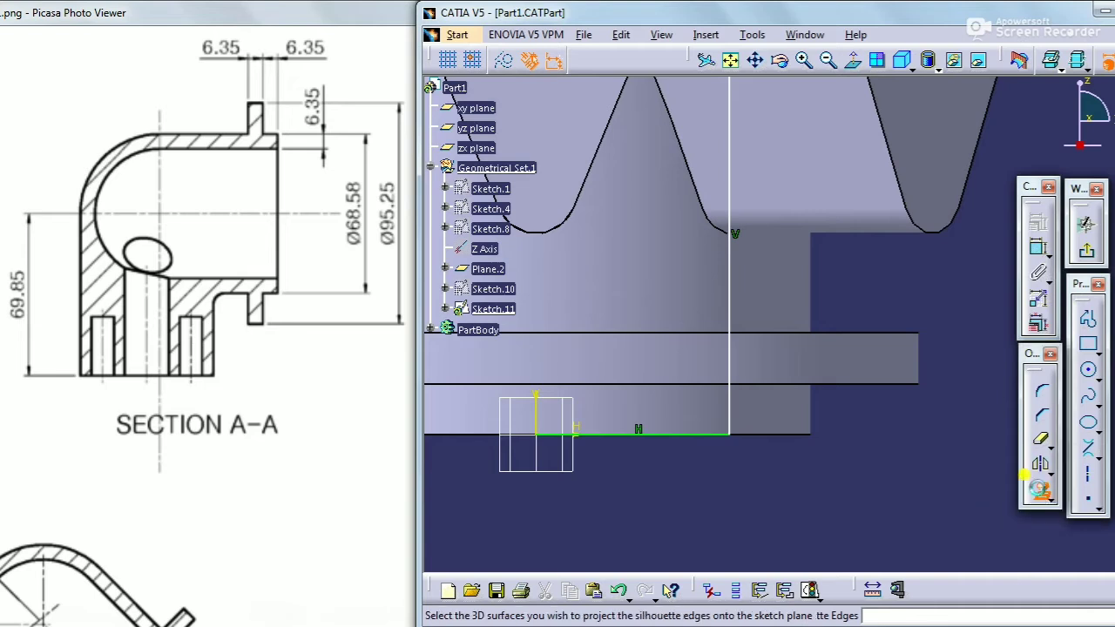
pyautogui.click(764, 399)
pyautogui.click(956, 363)
pyautogui.moveTo(778, 423)
pyautogui.mouseDown(button='middle')
pyautogui.moveTo(781, 403)
pyautogui.moveTo(778, 448)
pyautogui.moveTo(714, 490)
pyautogui.moveTo(722, 498)
pyautogui.mouseUp(button='middle')
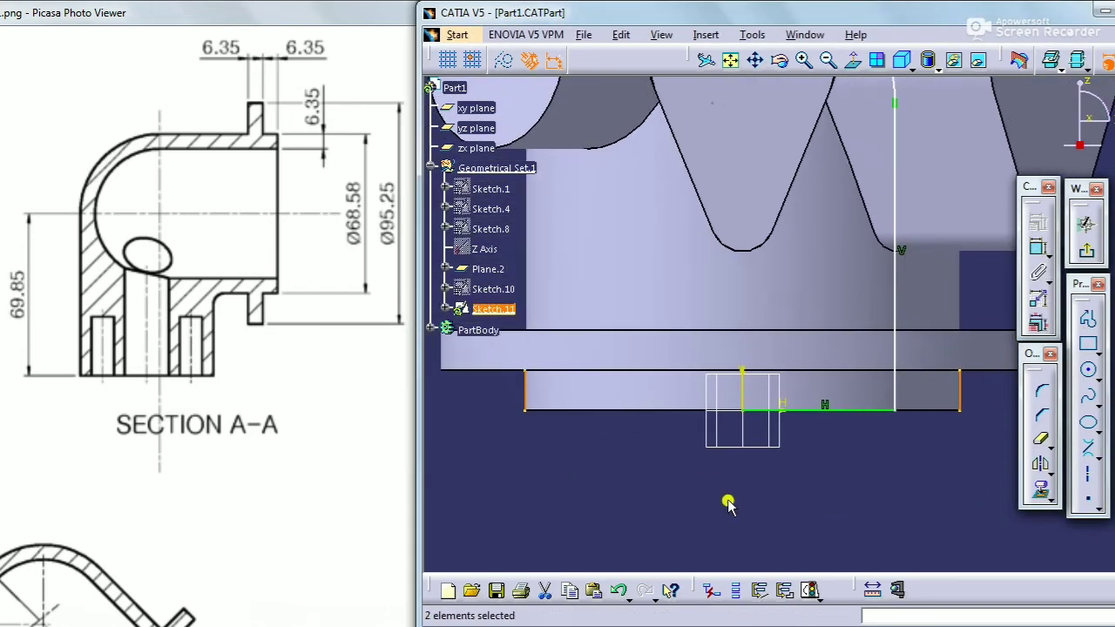
pyautogui.click(889, 455)
# Dimension the offset between the profile's vertical line and the projected collar edge and set it to 6.35 mm
pyautogui.click(1037, 247)
pyautogui.moveTo(790, 463); pyautogui.dragTo(774, 463, button='middle')
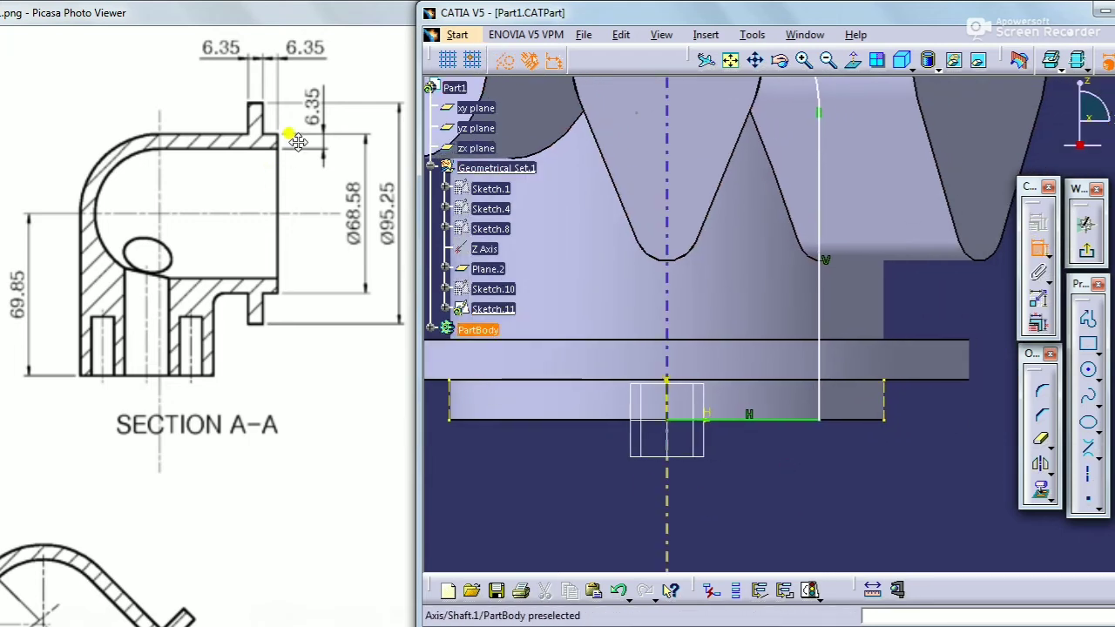
pyautogui.click(878, 398)
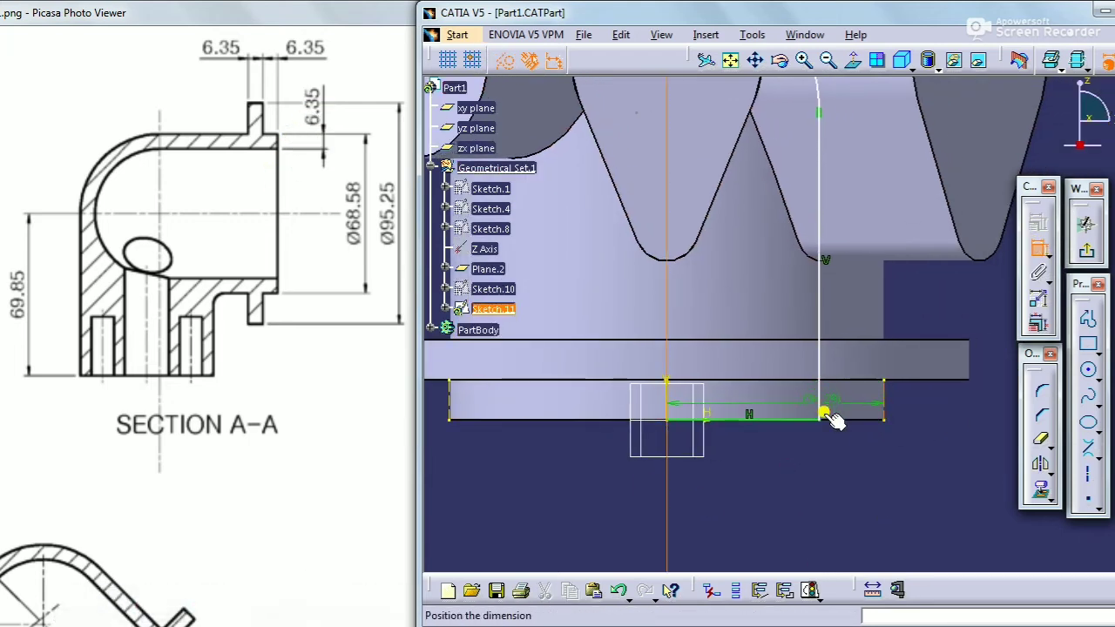
pyautogui.click(821, 401)
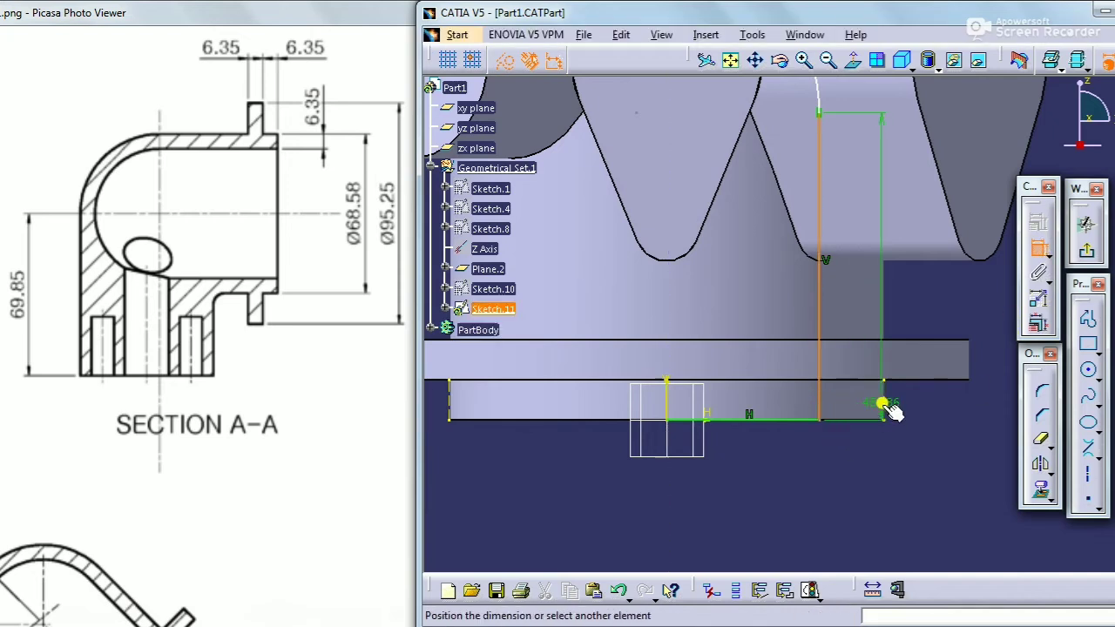
pyautogui.click(847, 489)
pyautogui.doubleClick(847, 486)
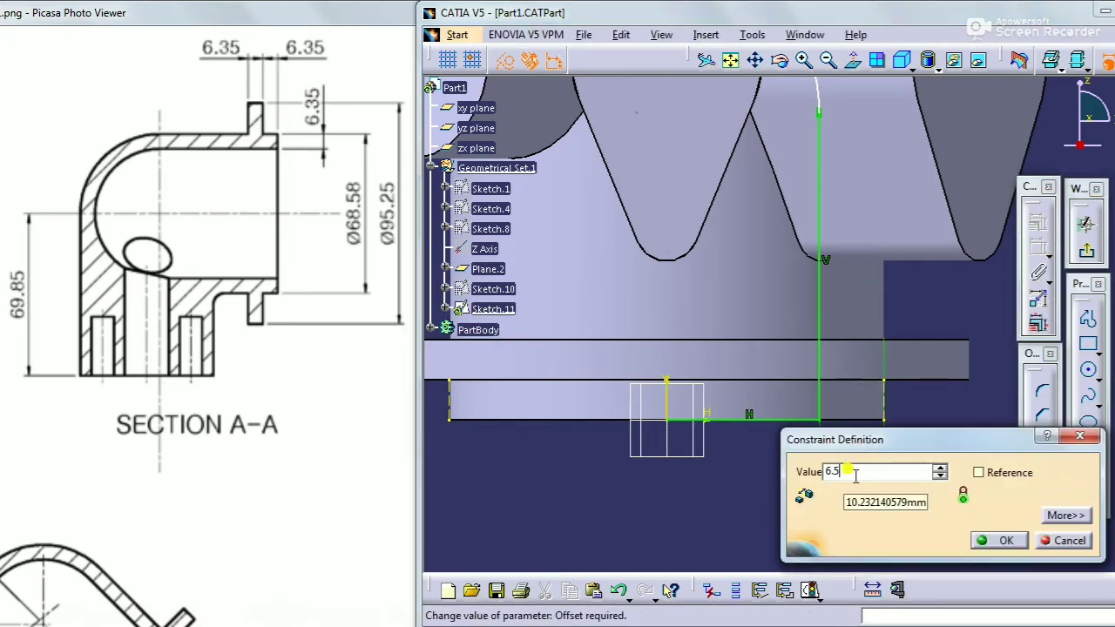
pyautogui.write('6.35')
pyautogui.press('Return')
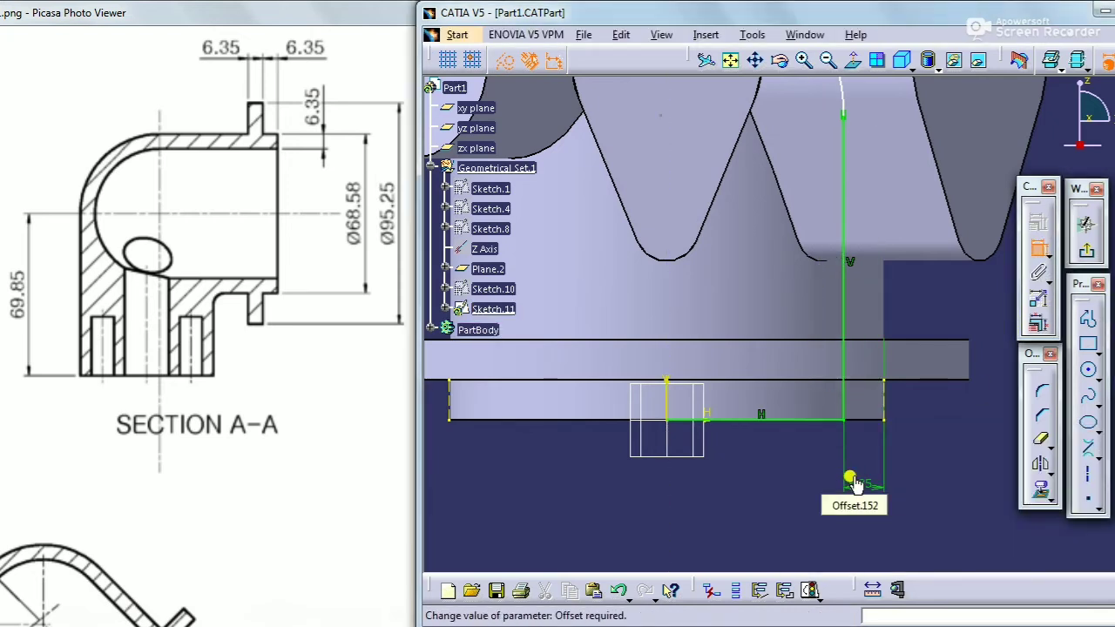
# Dimension the distance from the arc's upper endpoint to the dome's top and set it to 6.35 mm
pyautogui.moveTo(801, 269); pyautogui.dragTo(737, 380, button='middle')
pyautogui.click(737, 326)
pyautogui.click(736, 282)
pyautogui.click(645, 228)
pyautogui.doubleClick(647, 227)
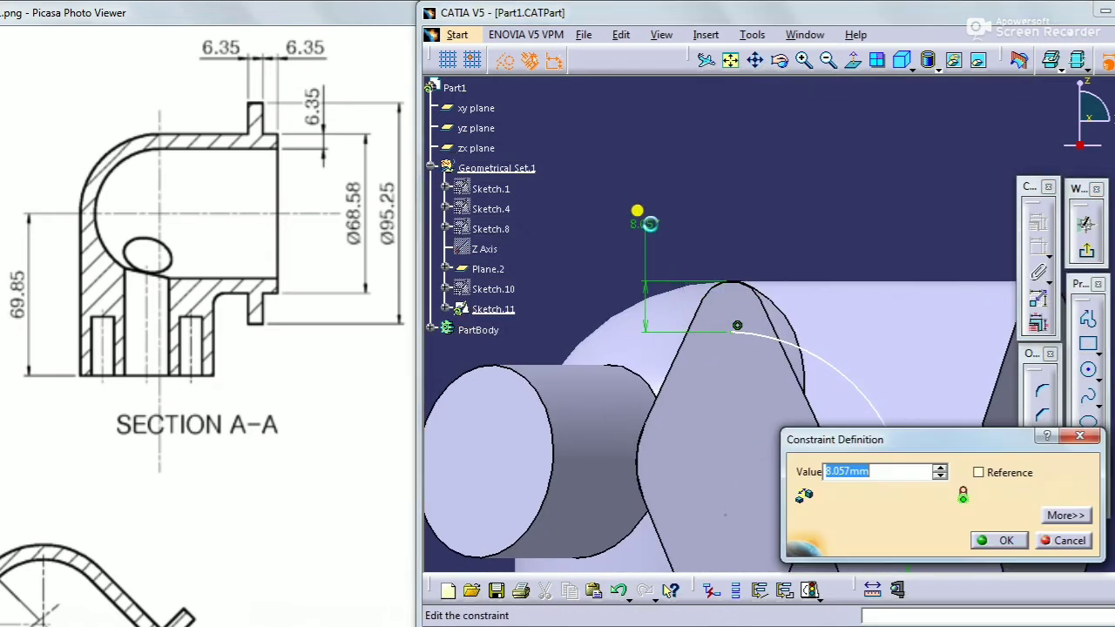
pyautogui.press('Return')
# Constrain the arc's centre point to coincide with the vertical sketch axis
pyautogui.moveTo(761, 432); pyautogui.dragTo(723, 317, button='middle')
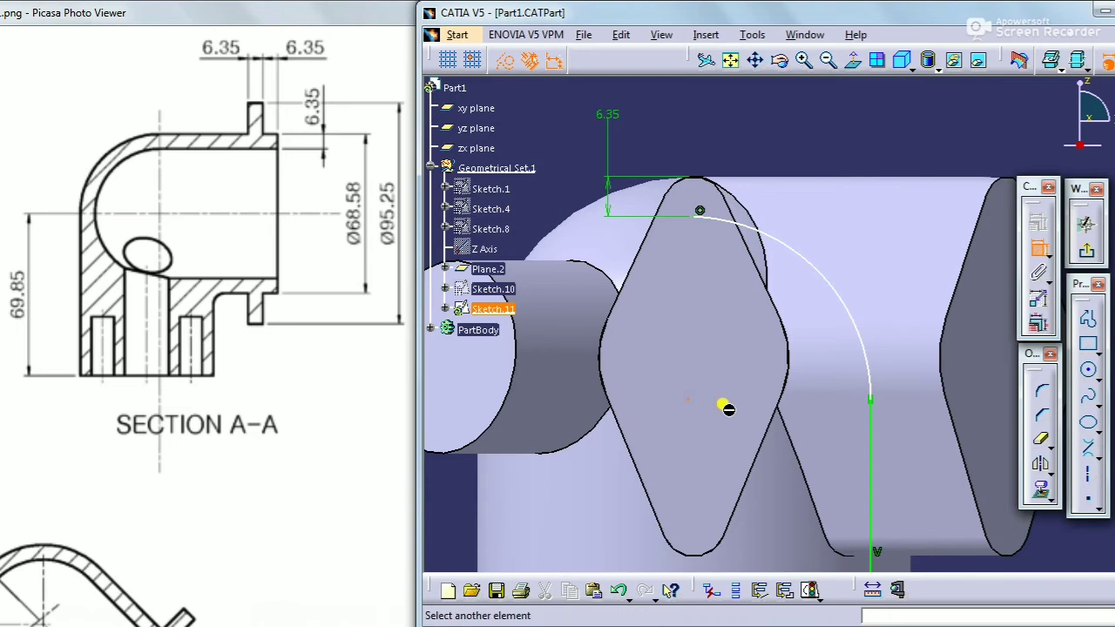
pyautogui.moveTo(723, 405); pyautogui.dragTo(731, 331, button='middle')
pyautogui.click(731, 491)
pyautogui.rightClick(880, 487)
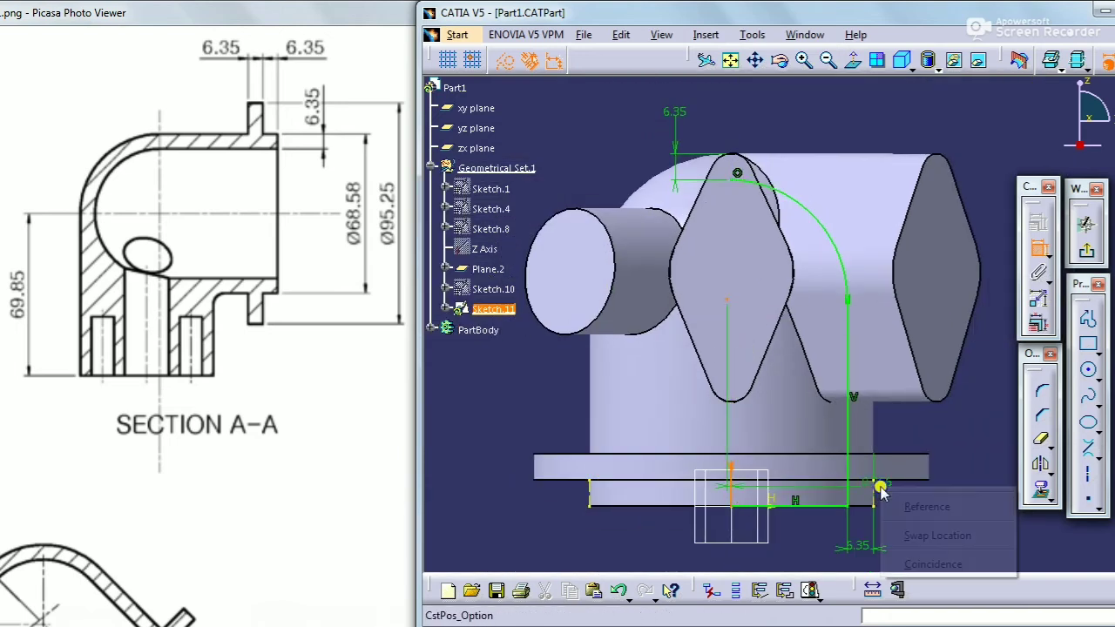
pyautogui.click(923, 565)
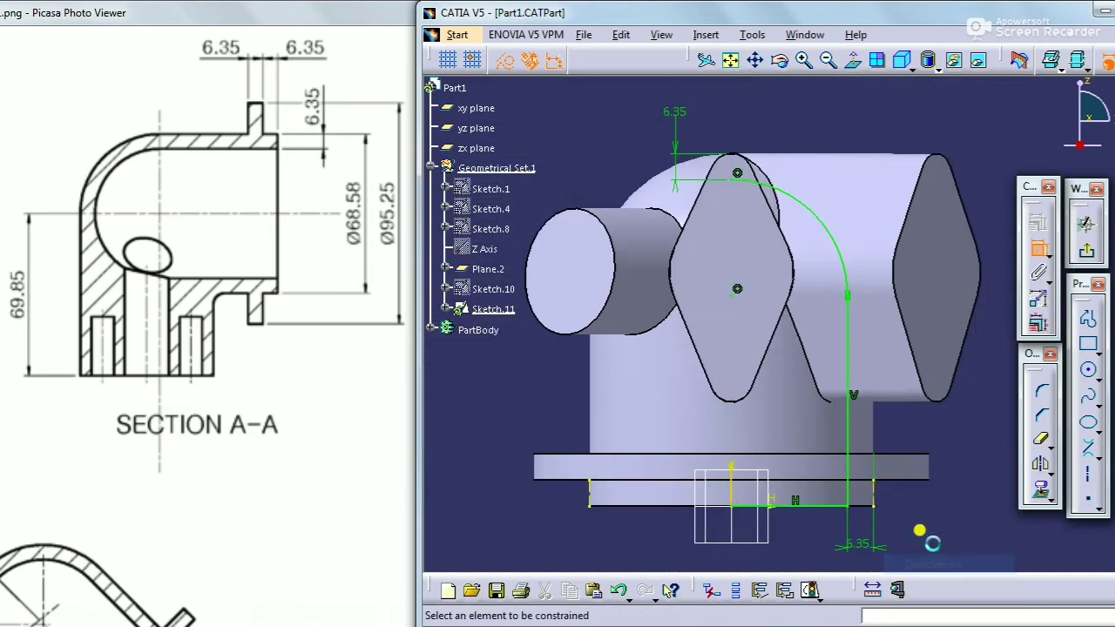
# Finish the profile sketch and cut the cavity with a 360° groove about the Z axis
pyautogui.click(1086, 250)
pyautogui.moveTo(966, 318)
pyautogui.mouseDown(button='middle')
pyautogui.moveTo(926, 319)
pyautogui.moveTo(947, 433)
pyautogui.mouseUp(button='middle')
pyautogui.click(1034, 301)
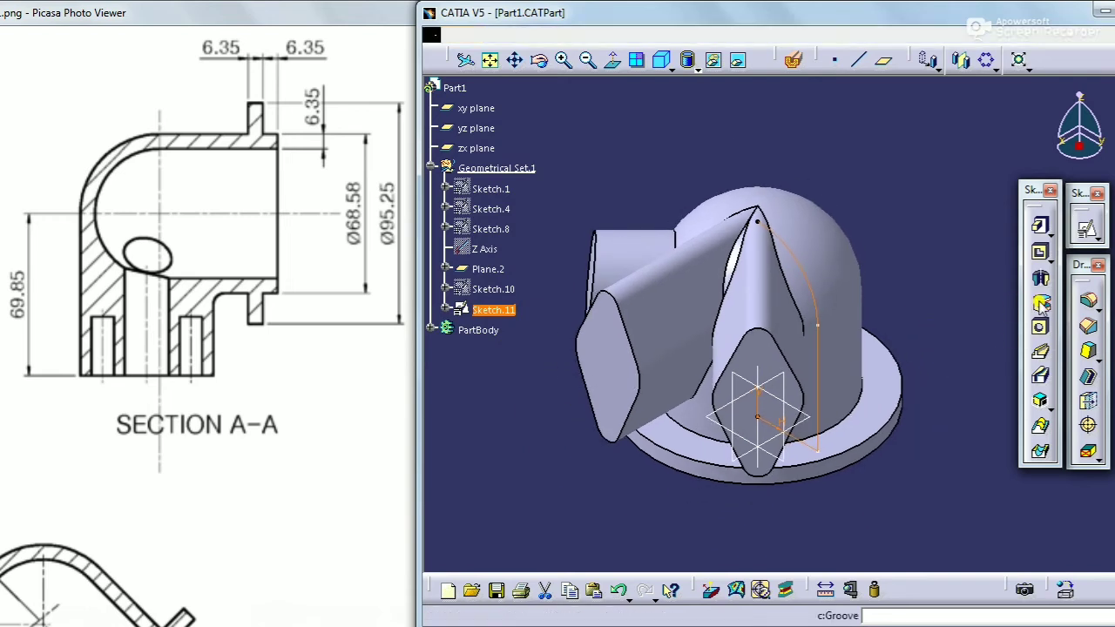
pyautogui.click(955, 362)
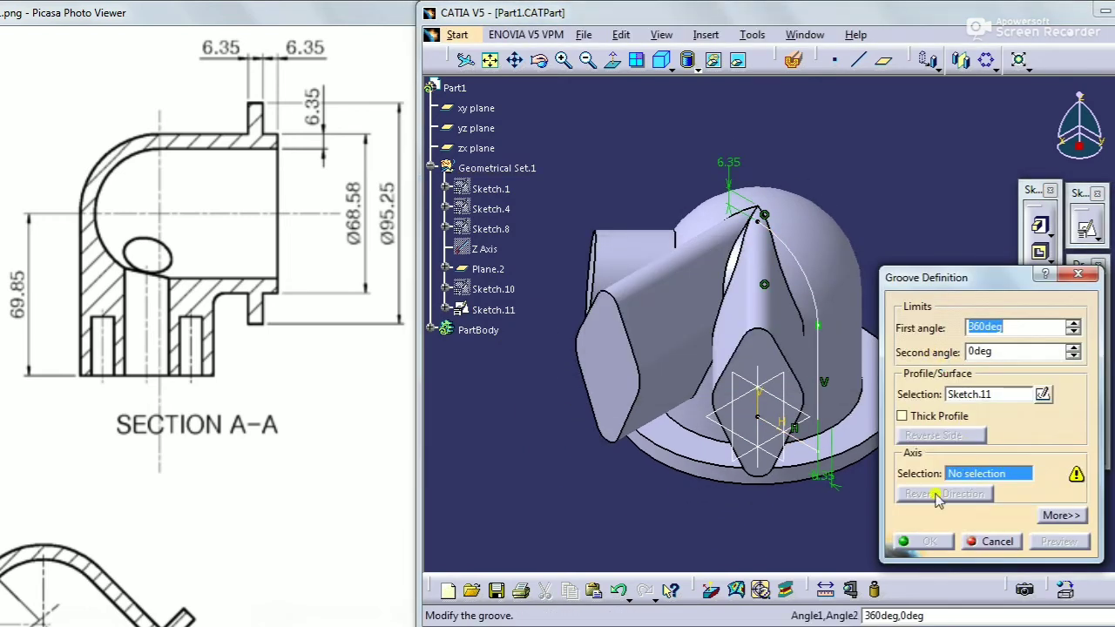
pyautogui.rightClick(969, 475)
pyautogui.click(929, 535)
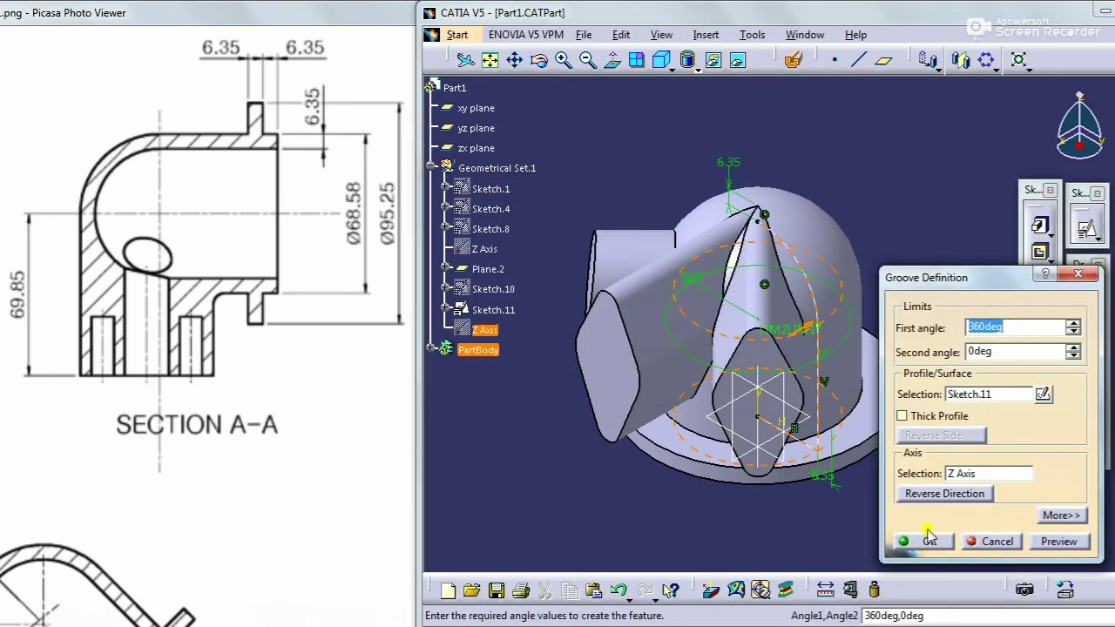
pyautogui.click(924, 542)
pyautogui.moveTo(709, 520); pyautogui.dragTo(794, 149, button='middle')
pyautogui.click(662, 59)
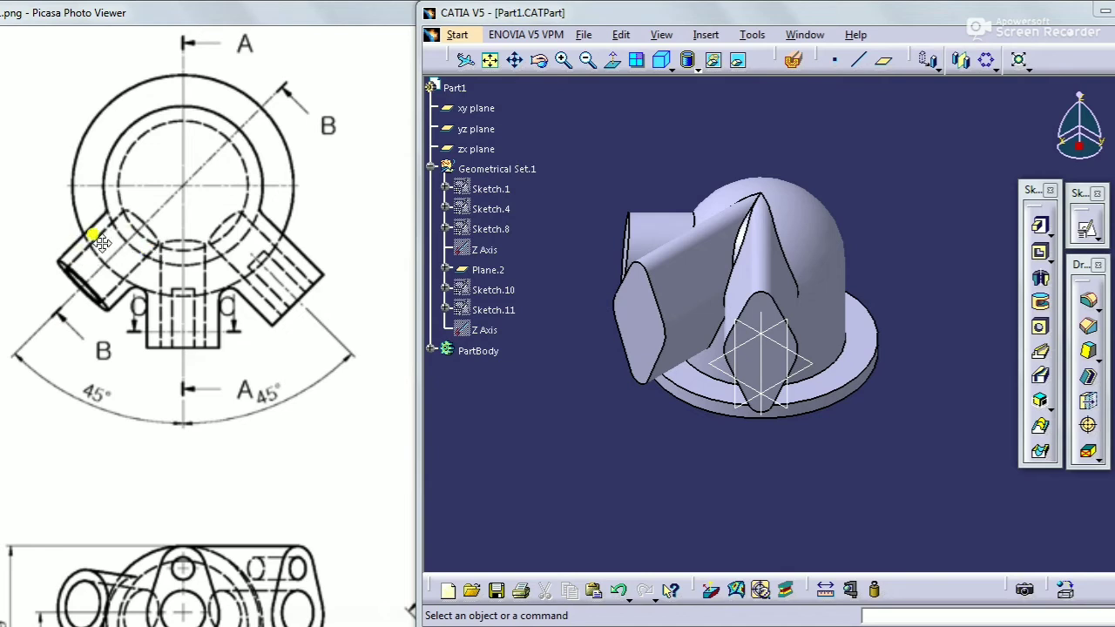
# Make Geometrical Set.1 active and sketch a circle about 14.9 mm in diameter at the round branch's centre, on a plane perpendicular to the branch
pyautogui.rightClick(523, 167)
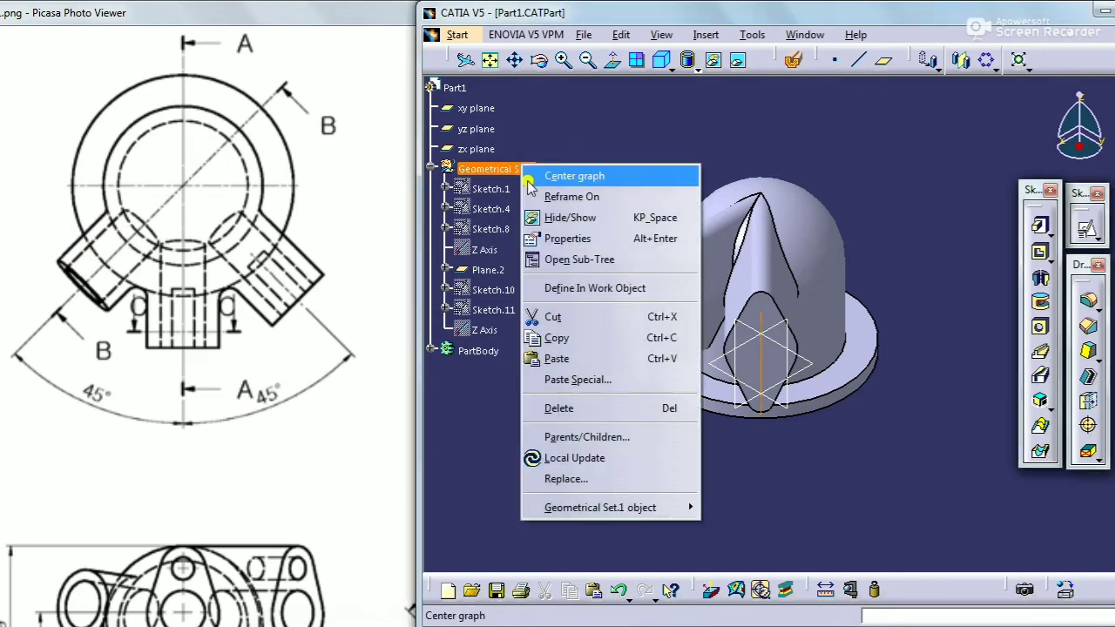
pyautogui.click(563, 288)
pyautogui.moveTo(584, 463); pyautogui.dragTo(776, 478, button='middle')
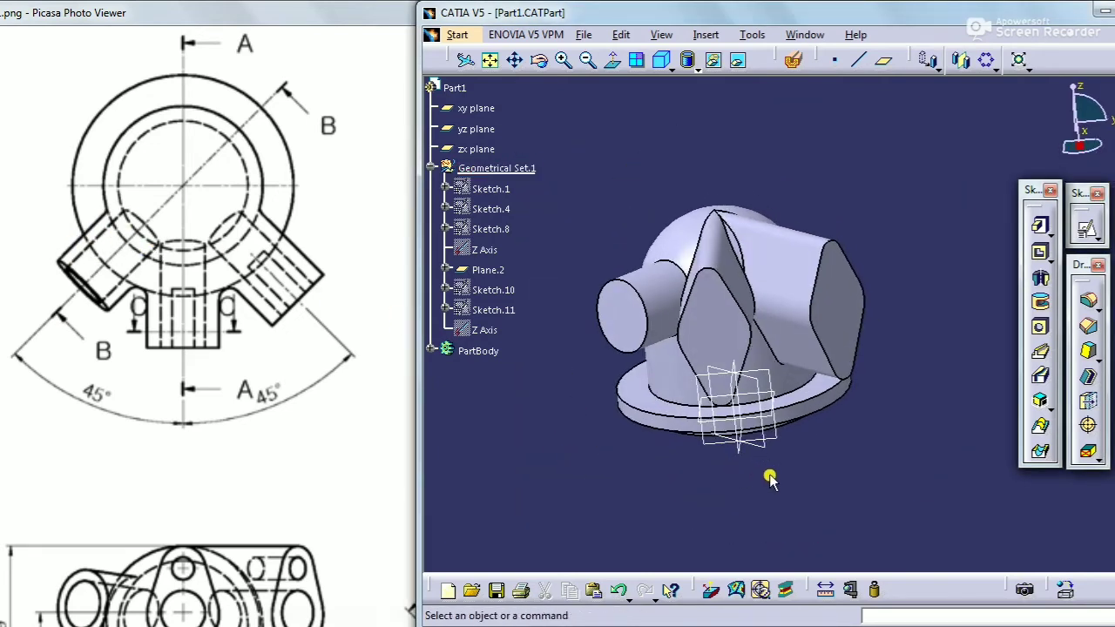
pyautogui.click(1040, 225)
pyautogui.click(1088, 369)
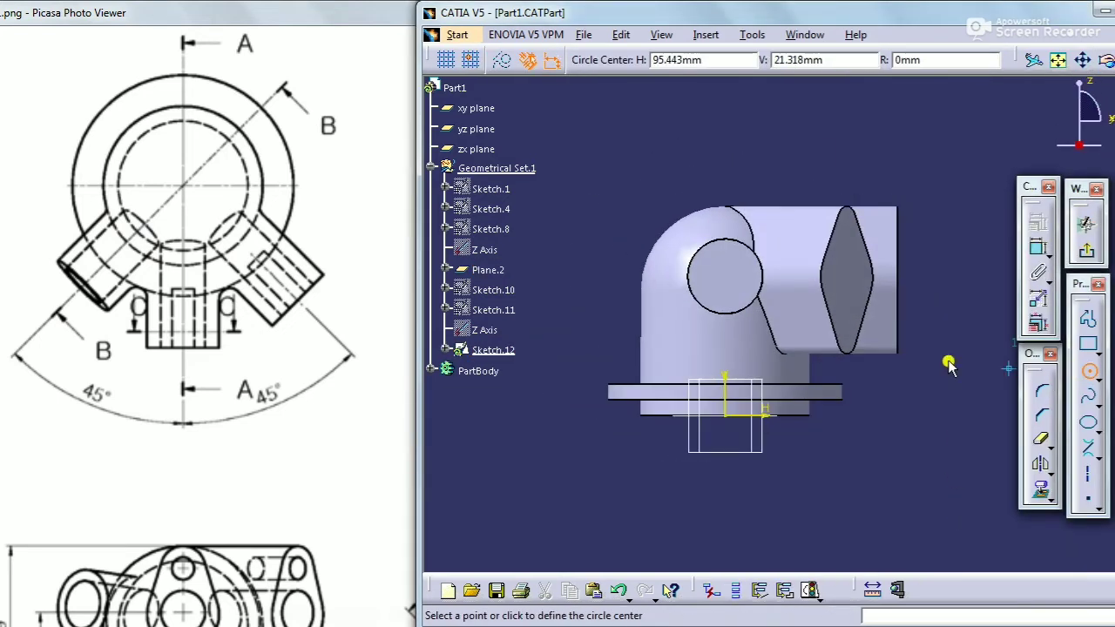
pyautogui.click(728, 273)
pyautogui.click(743, 281)
# Constrain the circle to be concentric with the round branch's outer circular edge
pyautogui.click(1040, 249)
pyautogui.click(738, 307)
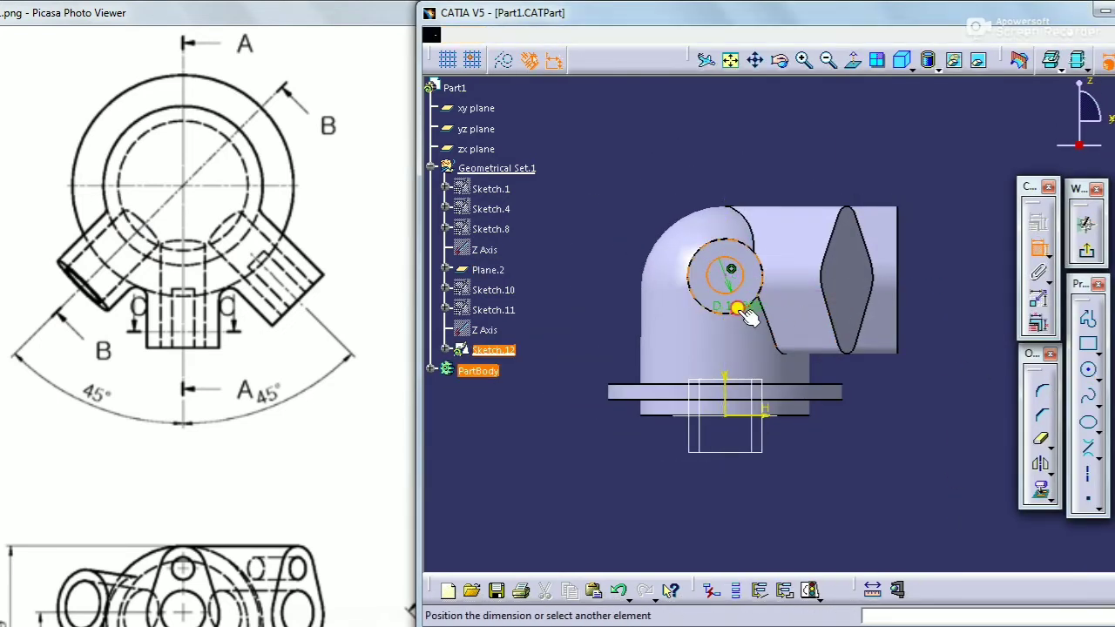
pyautogui.rightClick(869, 414)
pyautogui.click(949, 301)
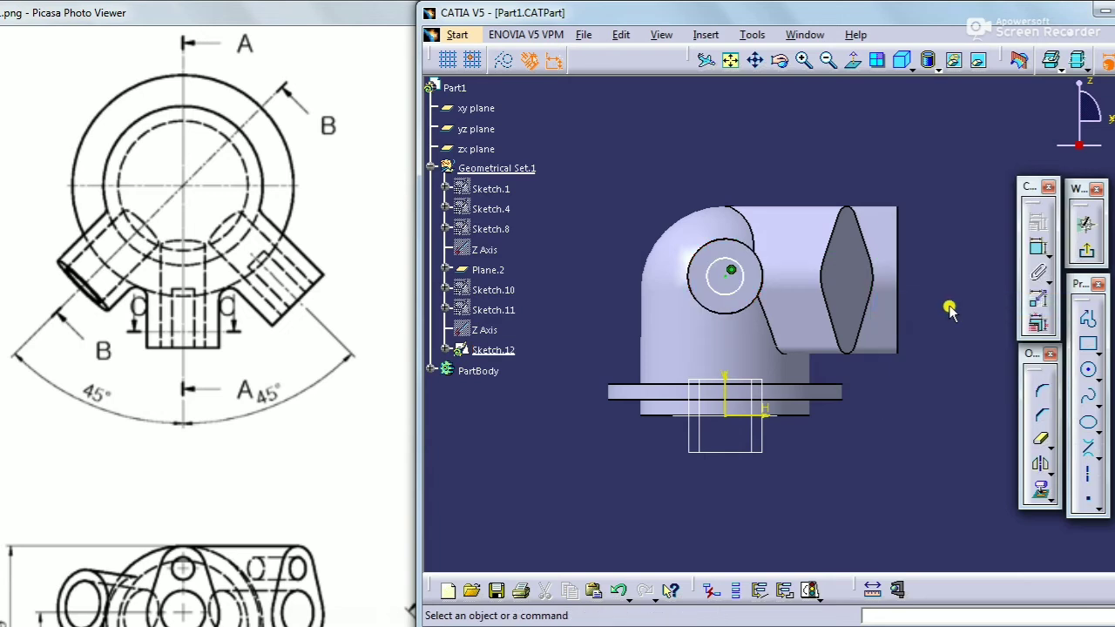
# Dimension the circle's diameter and set it to 20.83 mm, as given in section B-B of the drawing
pyautogui.click(1038, 248)
pyautogui.click(737, 288)
pyautogui.moveTo(340, 430)
pyautogui.mouseDown()
pyautogui.moveTo(211, 230)
pyautogui.moveTo(201, 166)
pyautogui.mouseUp()
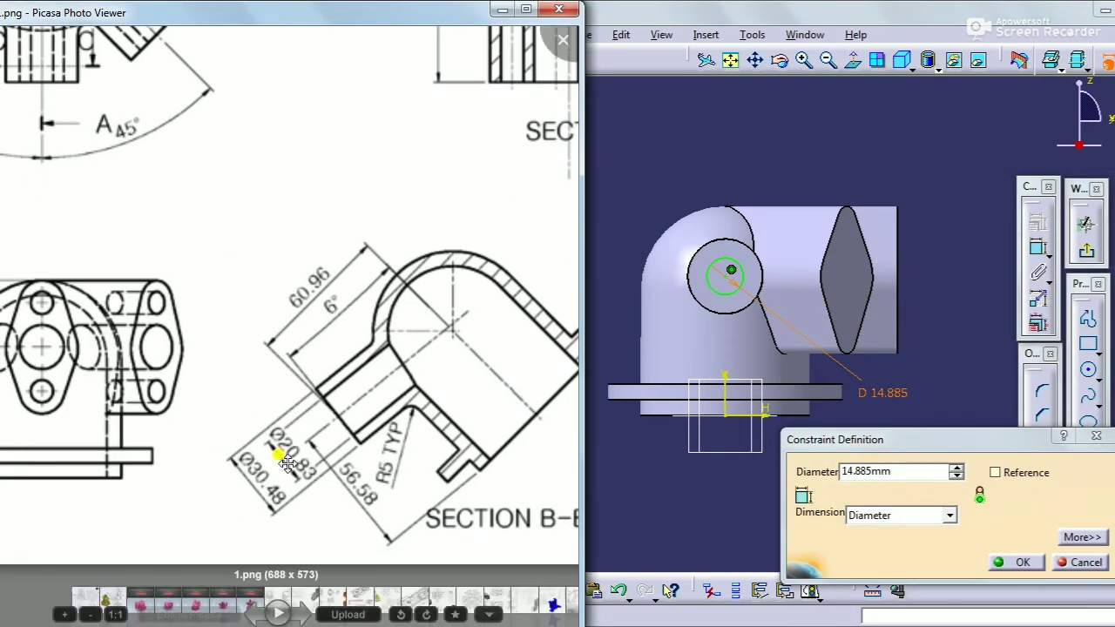
pyautogui.click(914, 475)
pyautogui.write('20.83')
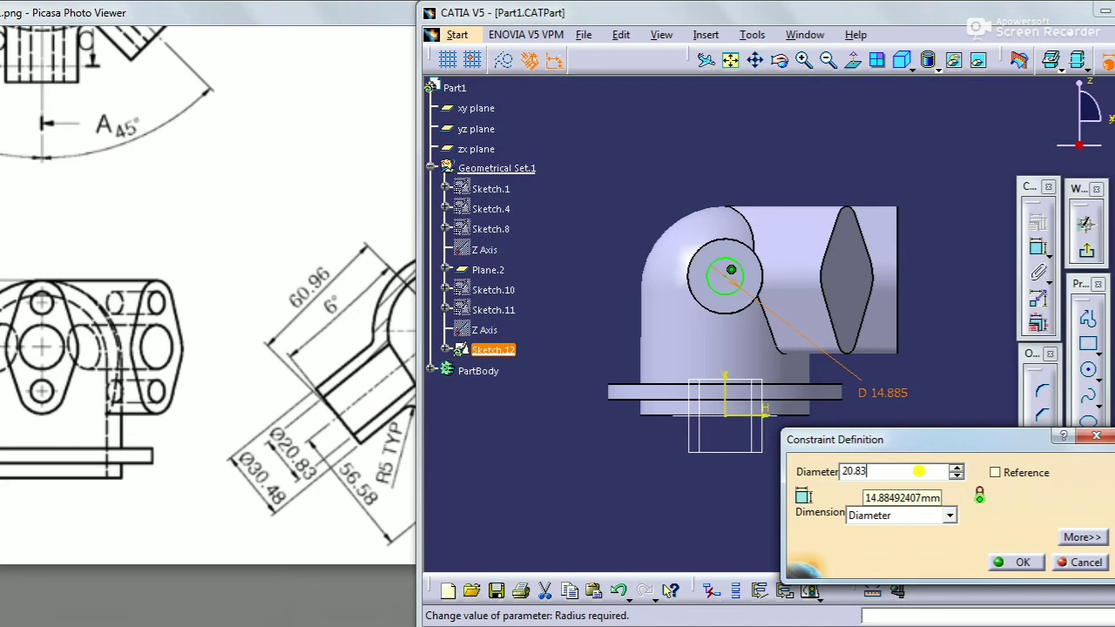
pyautogui.press('Return')
# Finish the circle sketch and cut a 60.96 mm deep pocket, reversed to run through the round branch
pyautogui.click(1086, 250)
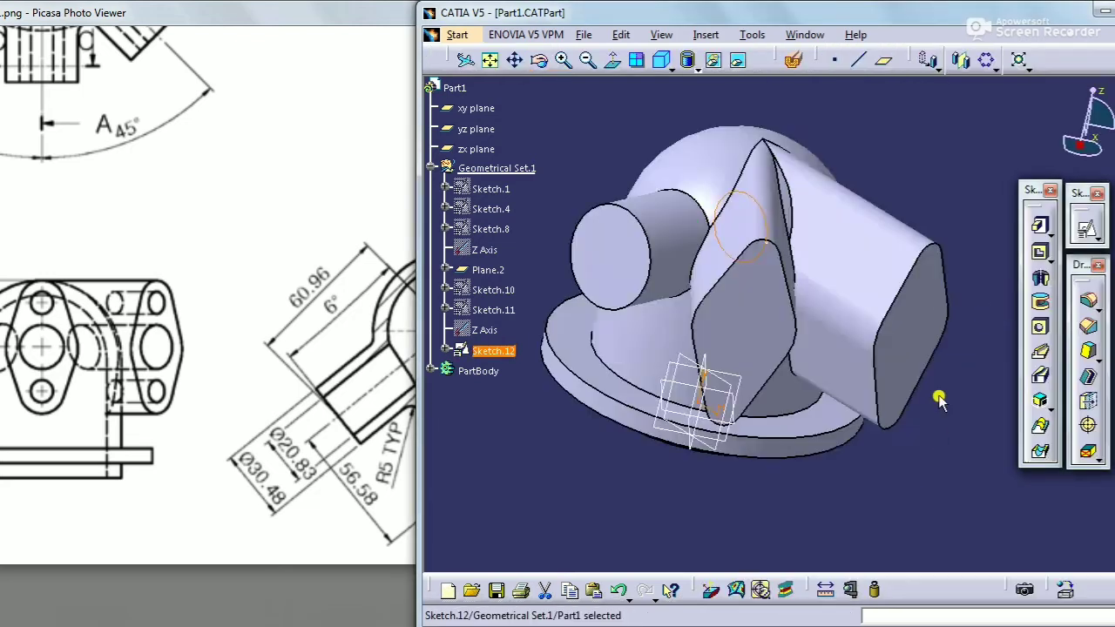
pyautogui.click(1040, 253)
pyautogui.click(943, 358)
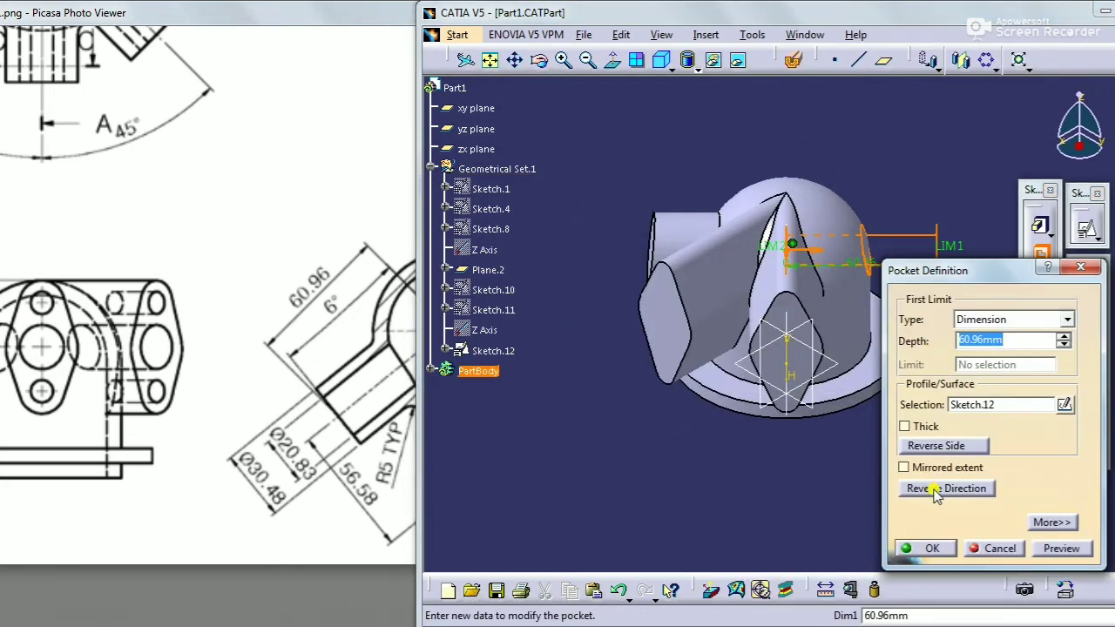
pyautogui.click(914, 547)
pyautogui.moveTo(891, 473); pyautogui.dragTo(723, 157, button='middle')
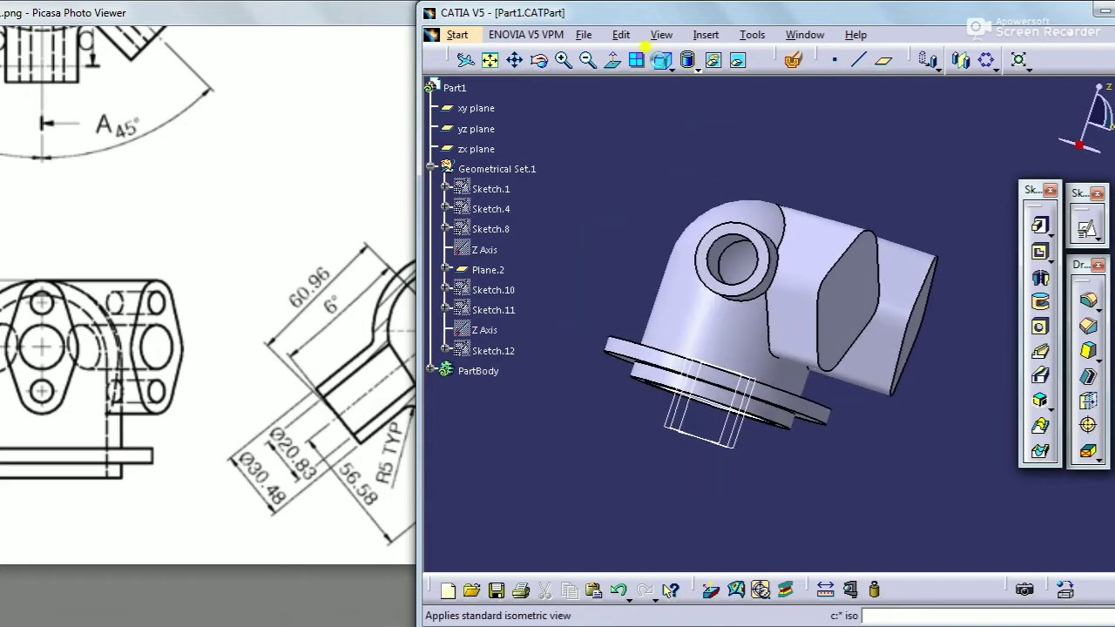
pyautogui.click(653, 54)
pyautogui.moveTo(108, 234); pyautogui.dragTo(273, 331)
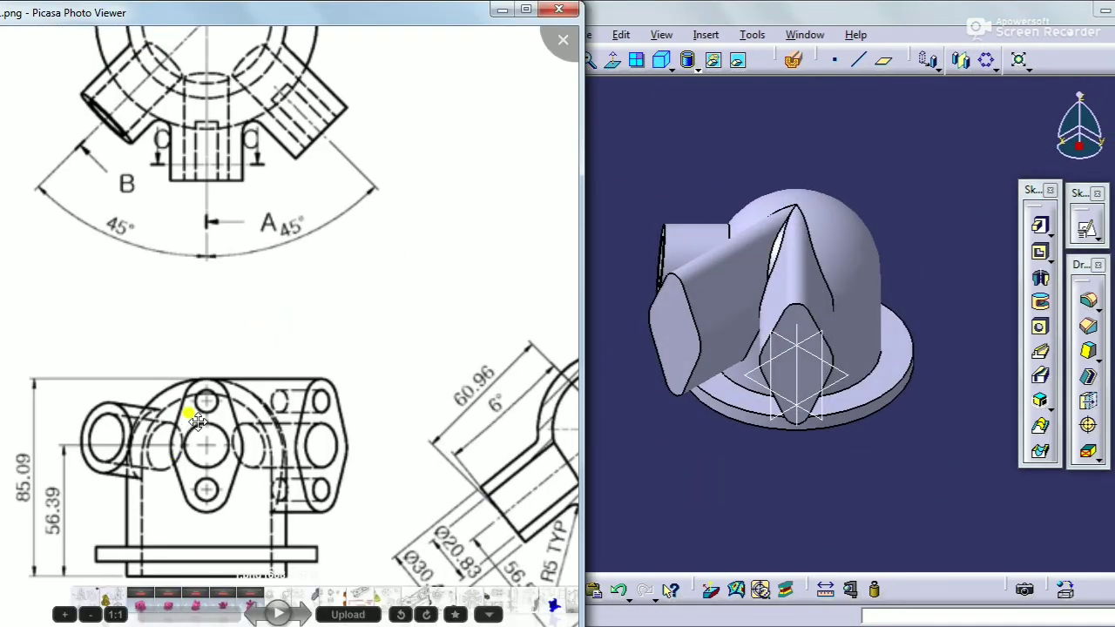
# Make Geometrical Set.1 active and sketch a circle of about 9.15 mm radius at the middle of one bolted branch's end face
pyautogui.click(749, 507)
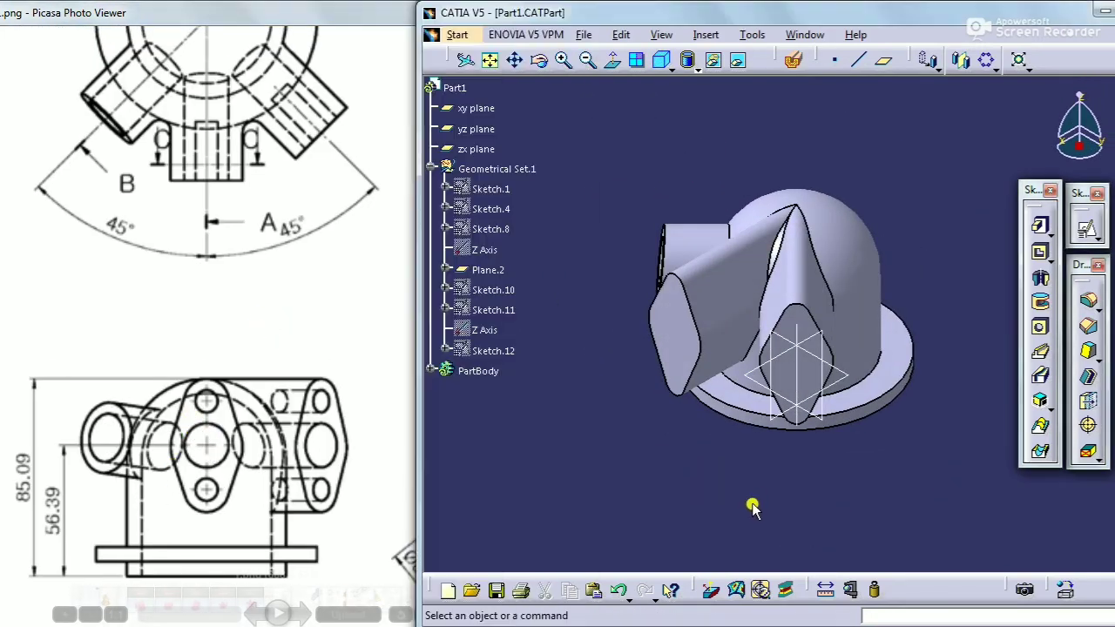
pyautogui.rightClick(523, 169)
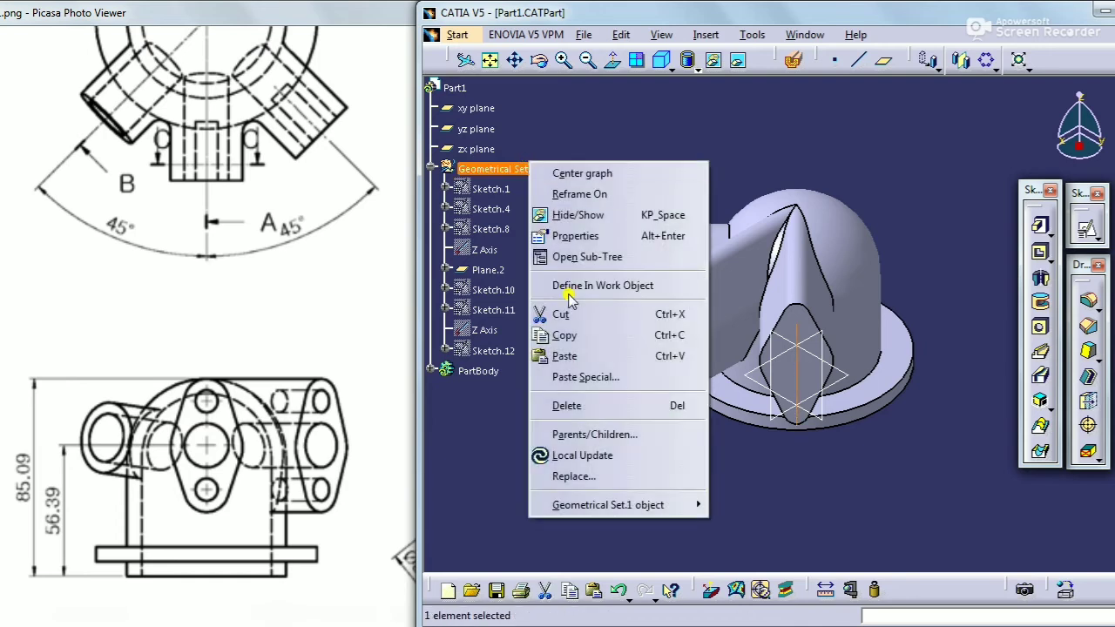
pyautogui.click(557, 289)
pyautogui.click(685, 337)
pyautogui.click(1085, 228)
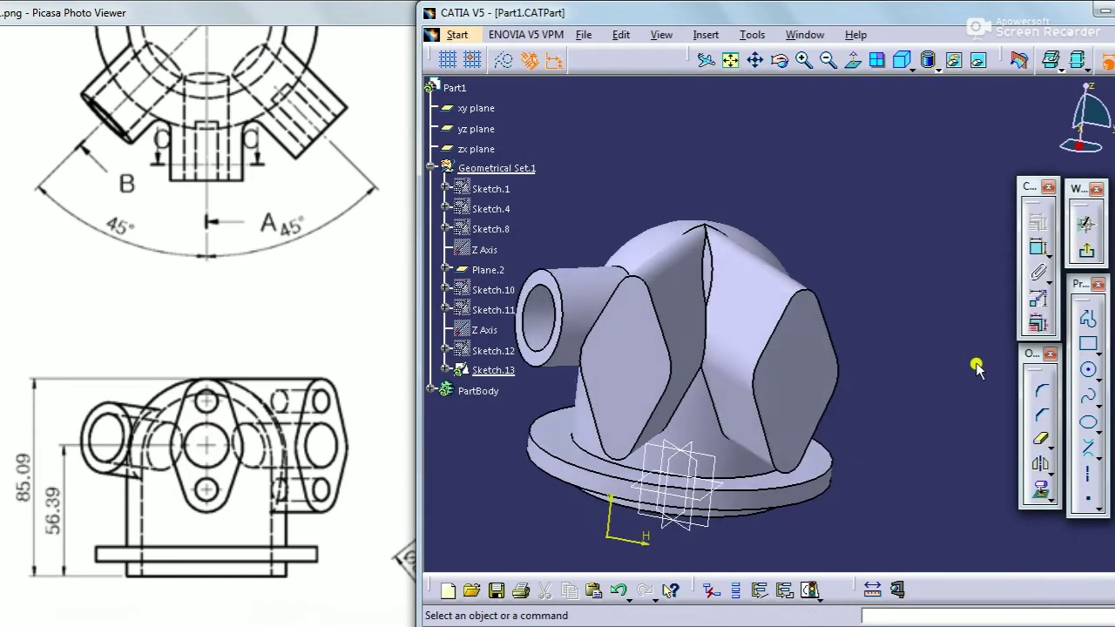
pyautogui.click(1083, 374)
pyautogui.click(705, 295)
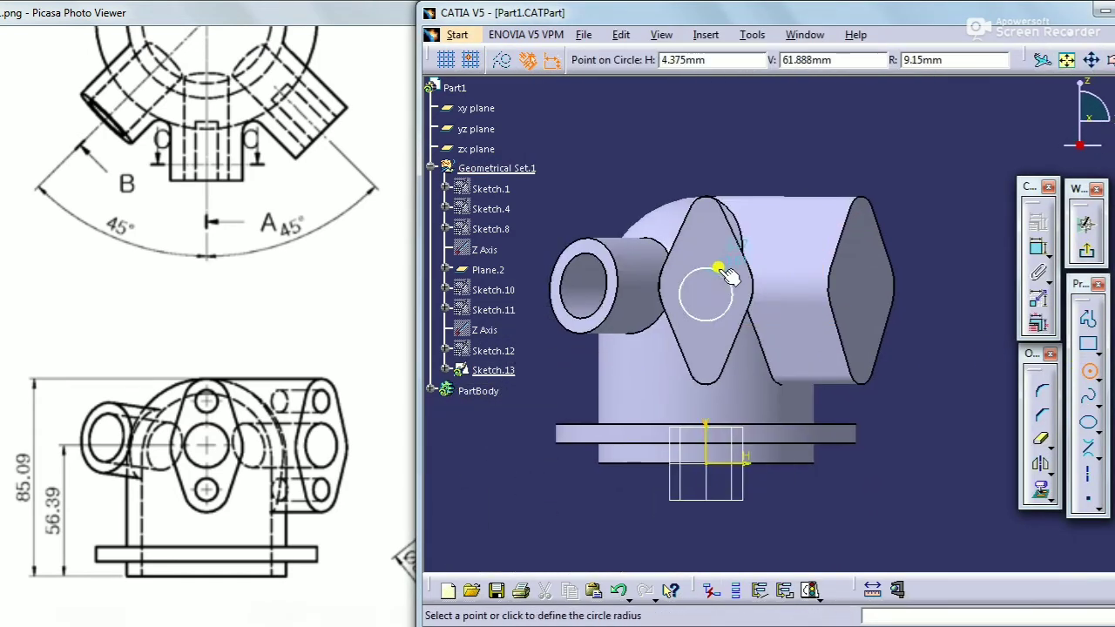
pyautogui.click(719, 269)
# Constrain the circle to be concentric with the side arc of the branch's end face and set its diameter to 20 mm
pyautogui.click(1033, 252)
pyautogui.click(751, 287)
pyautogui.rightClick(824, 152)
pyautogui.click(902, 279)
pyautogui.click(725, 307)
pyautogui.doubleClick(897, 425)
pyautogui.write('20')
pyautogui.press('Return')
# Finish the circle sketch and cut a 60.96 mm deep pocket with it through the bolted branch
pyautogui.click(1087, 260)
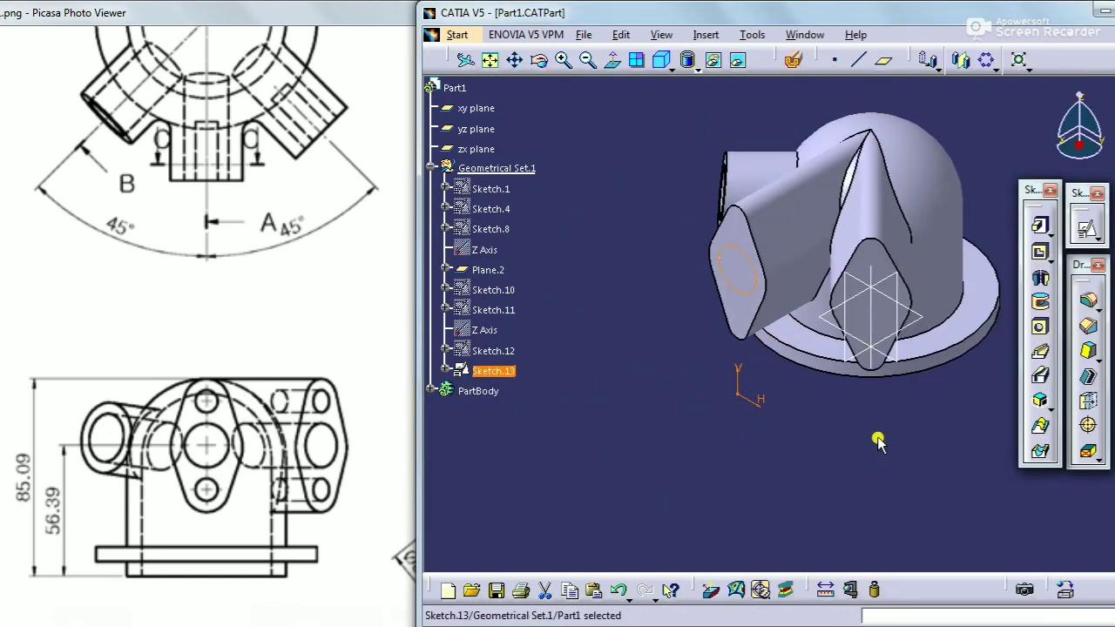
pyautogui.click(1039, 253)
pyautogui.click(933, 368)
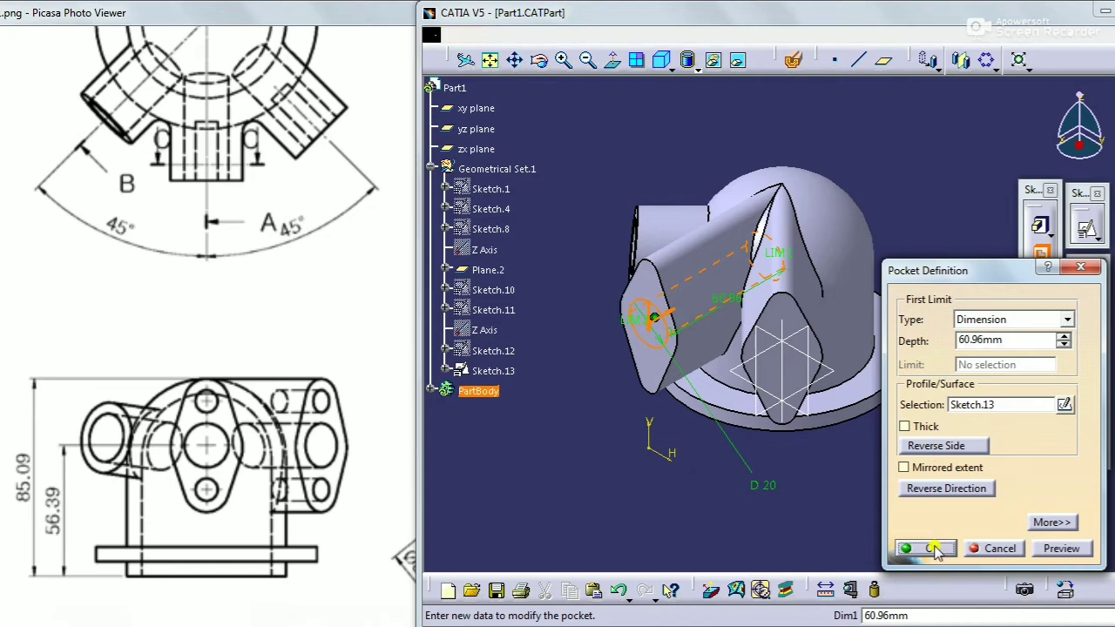
pyautogui.click(916, 546)
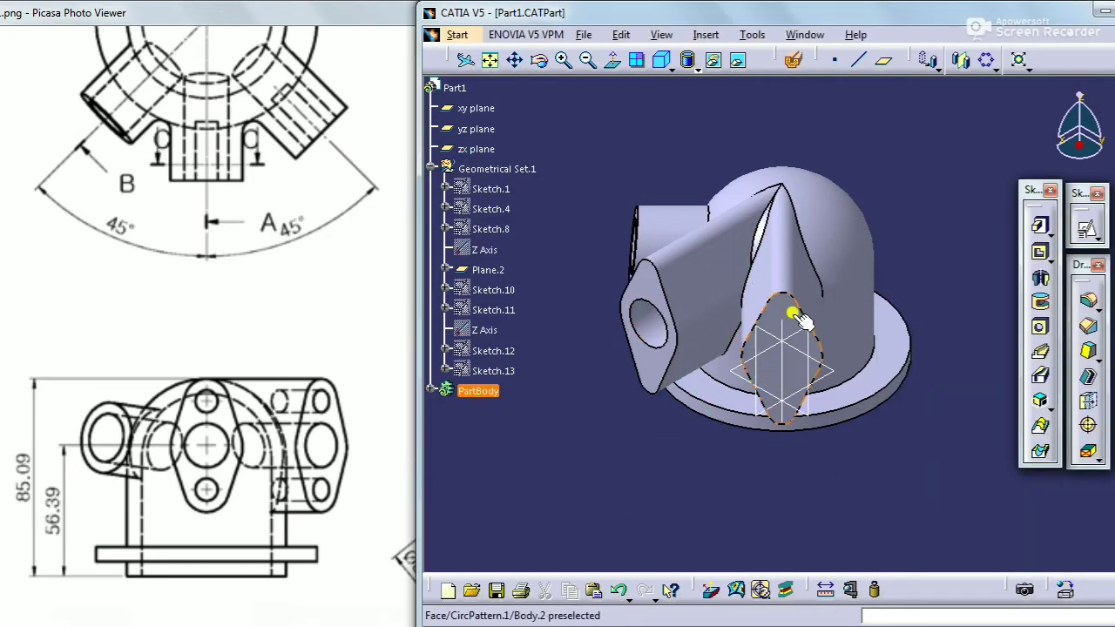
# Circular-pattern the bolted branch's bore, Pocket.2, about the Z axis with 2 instances at 45deg spacing
pyautogui.click(432, 392)
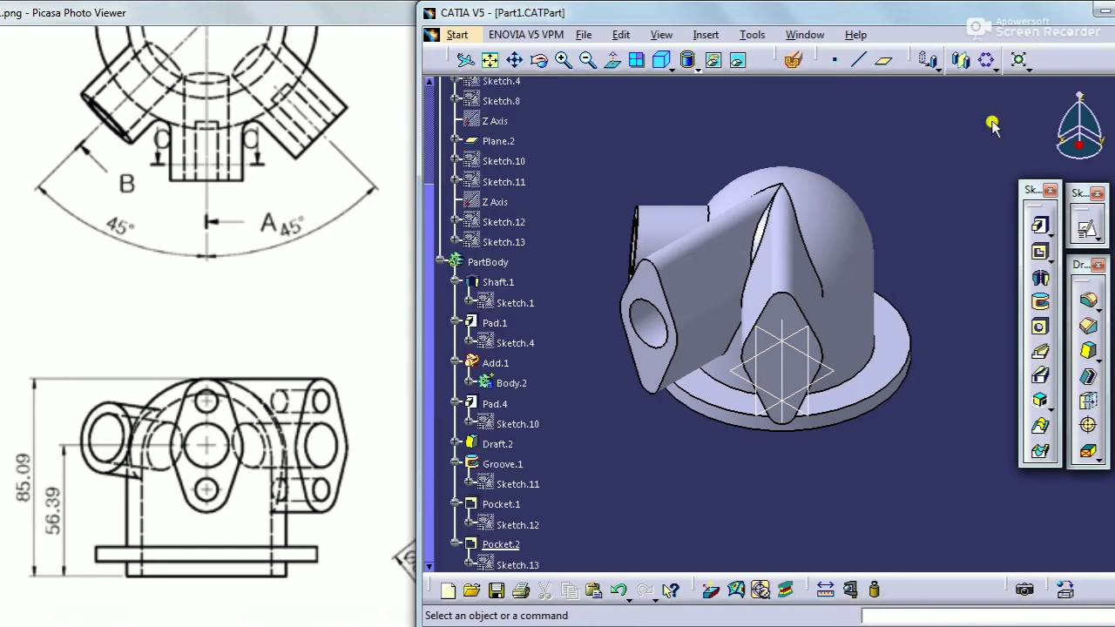
pyautogui.click(987, 59)
pyautogui.moveTo(742, 430); pyautogui.dragTo(660, 414, button='middle')
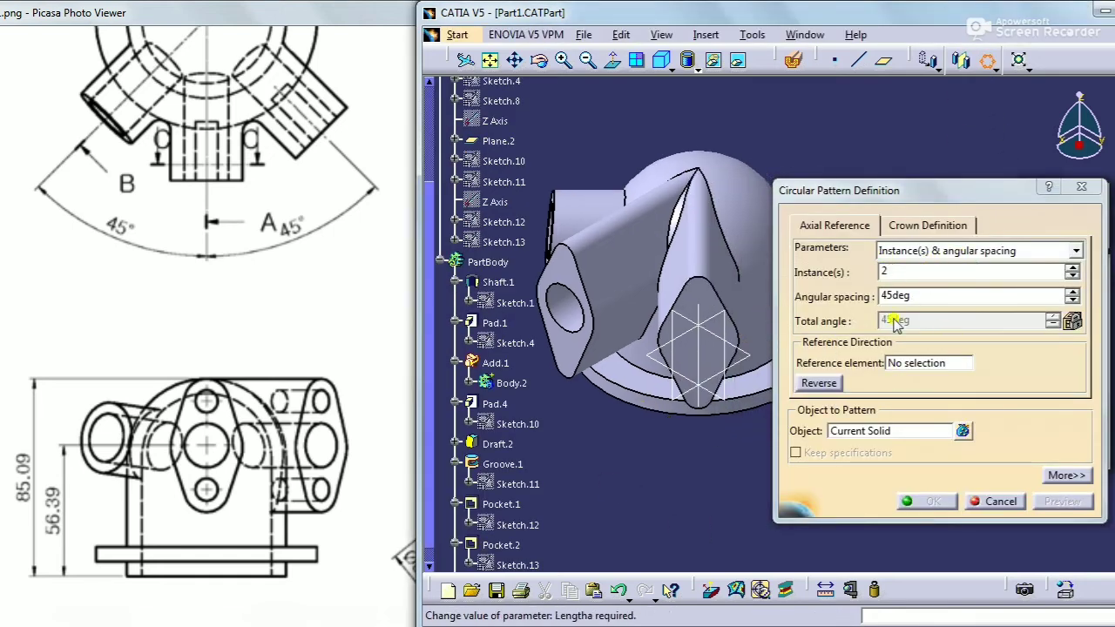
pyautogui.click(907, 363)
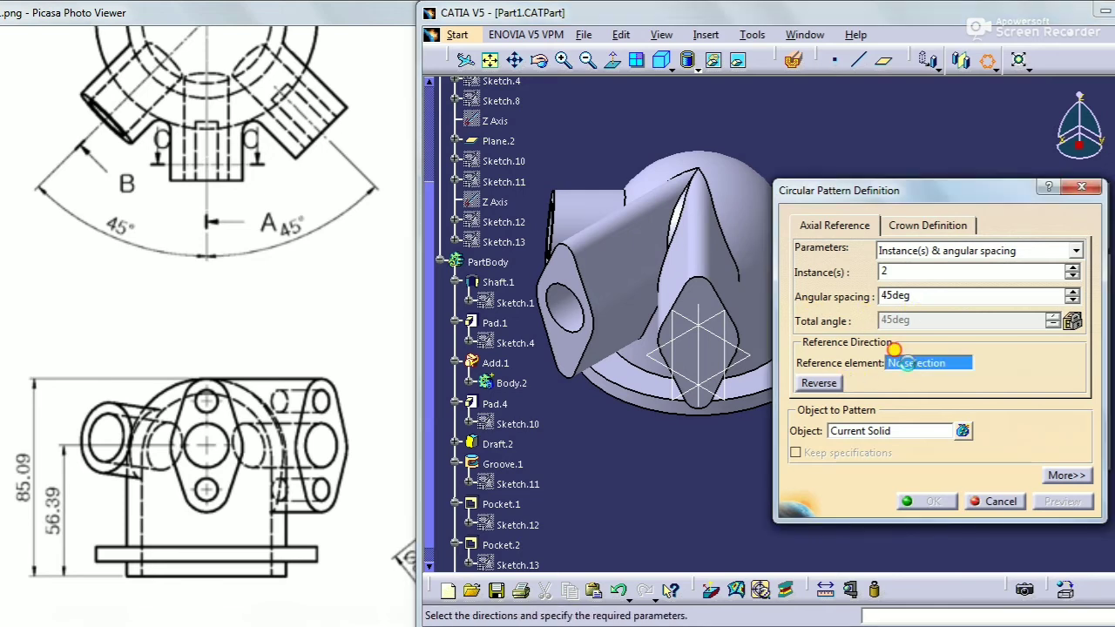
pyautogui.rightClick(907, 363)
pyautogui.click(958, 436)
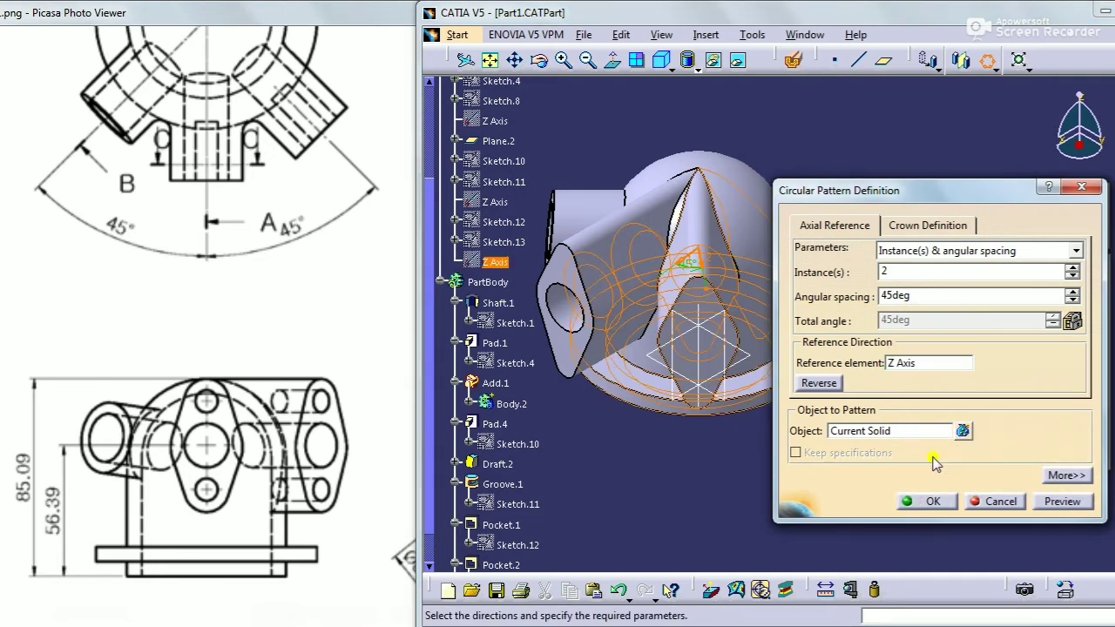
pyautogui.click(873, 431)
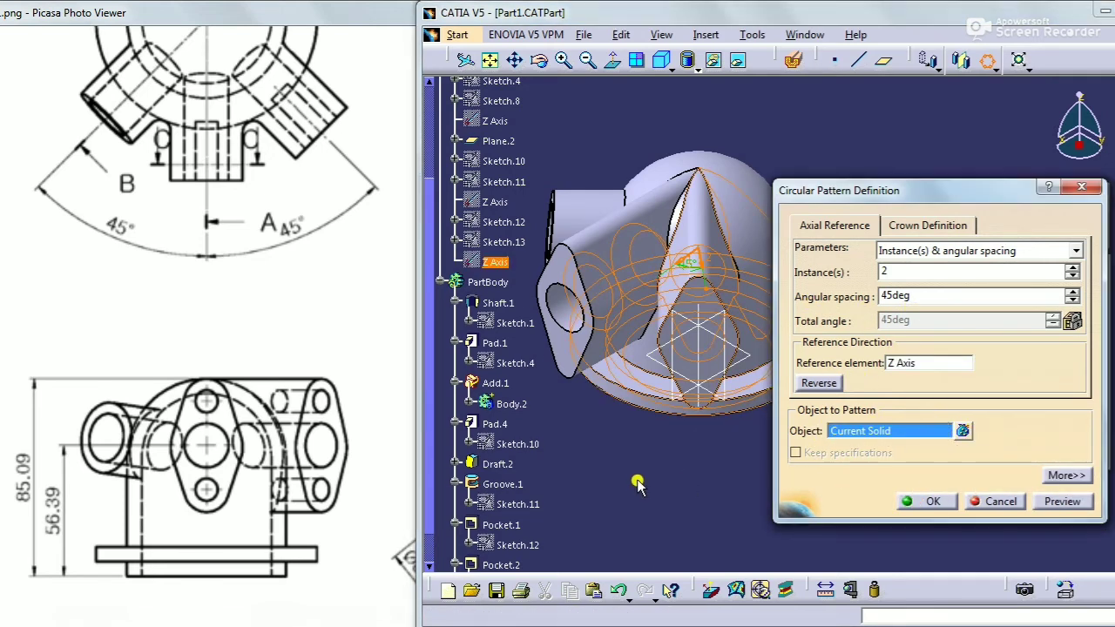
pyautogui.click(500, 565)
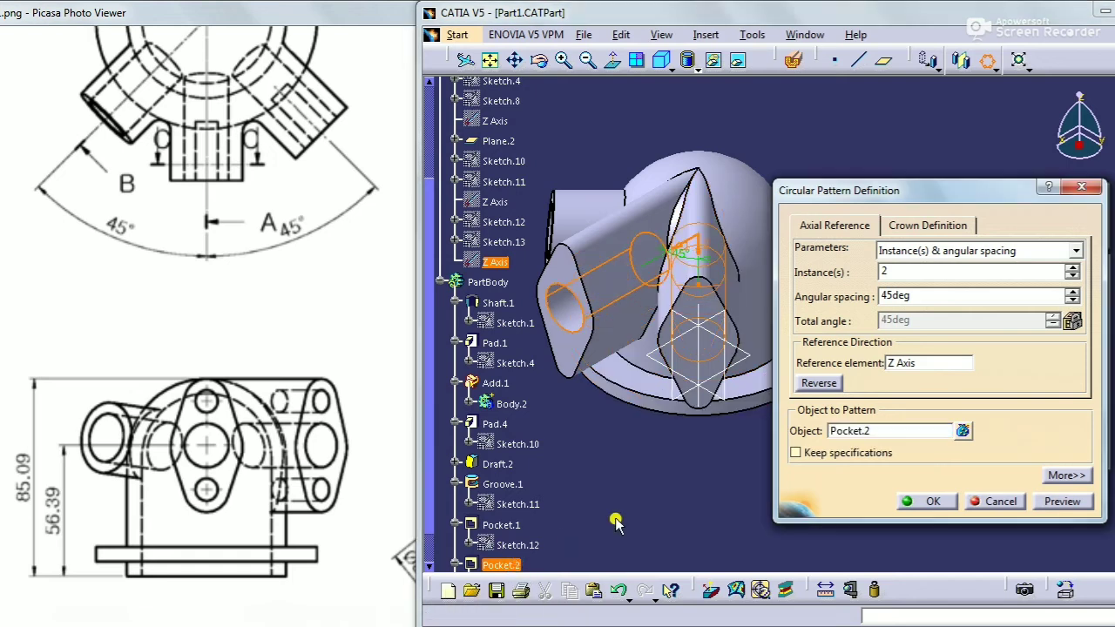
pyautogui.click(934, 502)
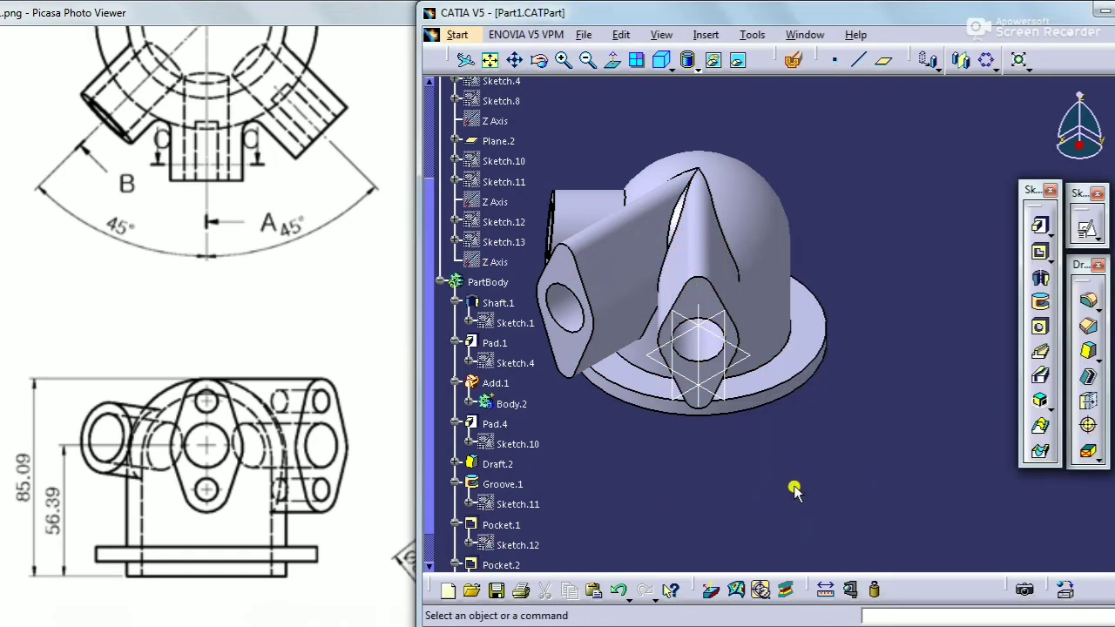
# In Geometrical Set.1, sketch two small circles on the first bolted branch's end face, near its upper and lower rounded ends
pyautogui.scroll(-1, 426, 538)
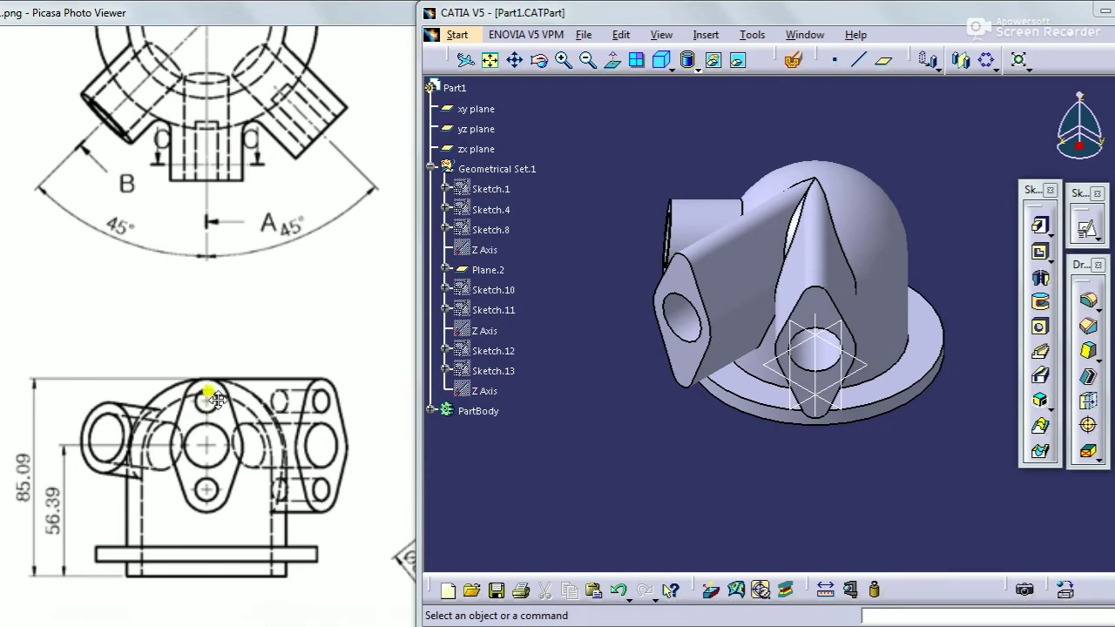
pyautogui.click(497, 169)
pyautogui.rightClick(501, 169)
pyautogui.click(614, 290)
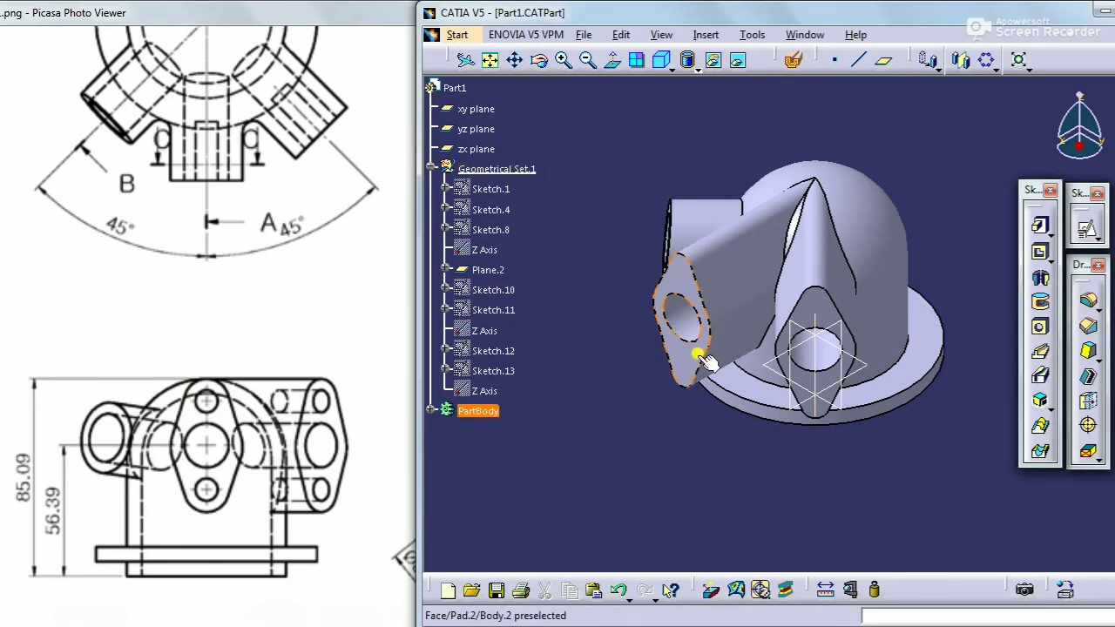
pyautogui.click(732, 371)
pyautogui.click(1085, 228)
pyautogui.click(1007, 549)
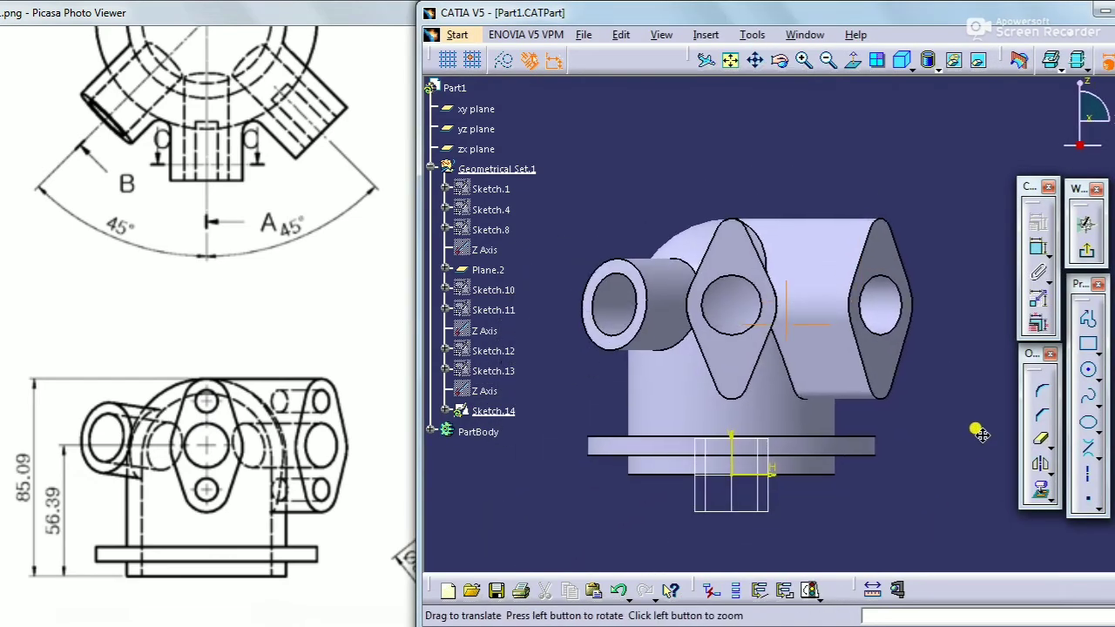
pyautogui.click(1087, 370)
pyautogui.click(722, 224)
pyautogui.click(737, 231)
pyautogui.click(1088, 370)
pyautogui.click(721, 381)
pyautogui.click(739, 378)
# Dimension both bolt-hole circles and set each diameter to 5 mm
pyautogui.click(1036, 248)
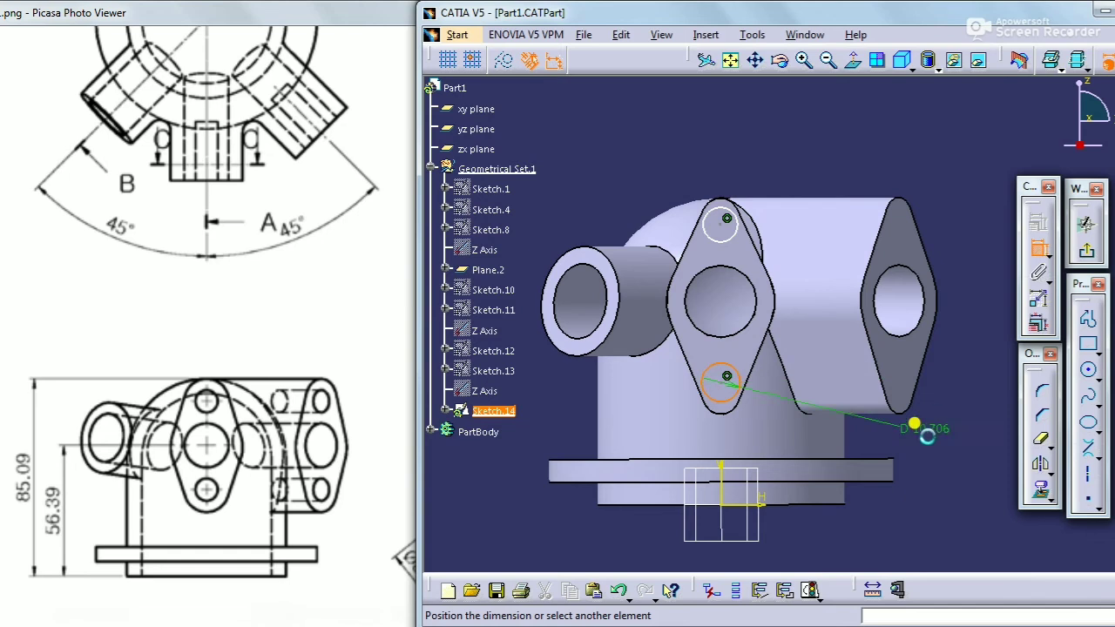
pyautogui.doubleClick(934, 446)
pyautogui.press('Return')
pyautogui.click(726, 217)
pyautogui.click(791, 144)
pyautogui.doubleClick(793, 146)
pyautogui.write('5')
pyautogui.press('Return')
# Constrain the two bolt-hole circles to be concentric with the upper and lower end arcs of the branch's face
pyautogui.click(723, 215)
pyautogui.click(722, 199)
pyautogui.rightClick(706, 166)
pyautogui.click(740, 285)
pyautogui.click(723, 388)
pyautogui.click(724, 412)
pyautogui.rightClick(1024, 432)
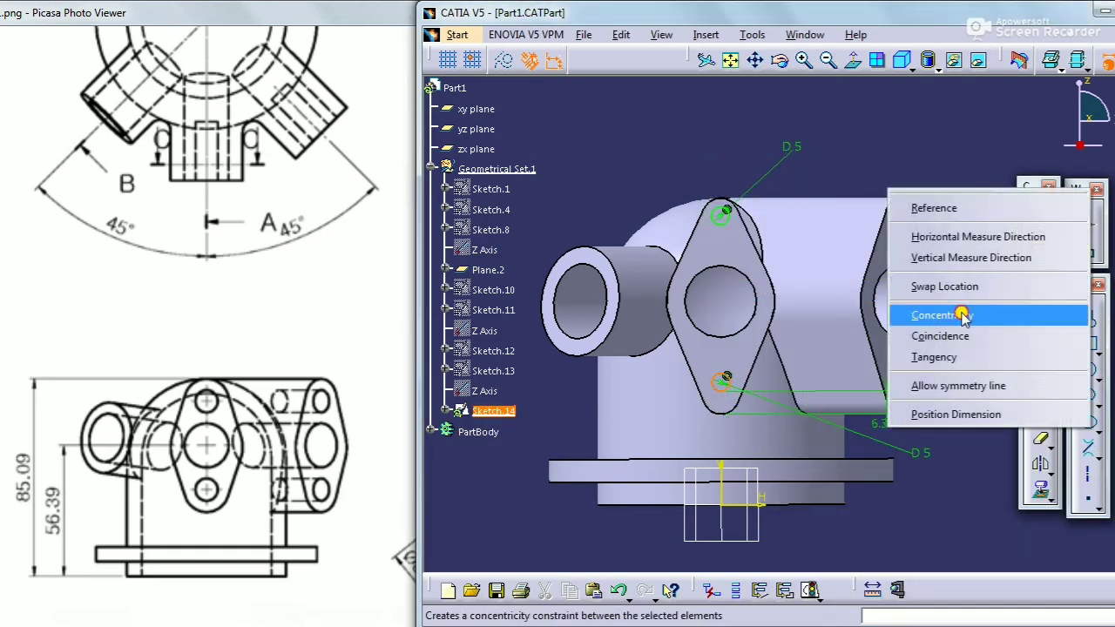
pyautogui.click(929, 317)
# Finish the bolt-hole sketch and cut both circles as a 25 mm deep pocket into the branch
pyautogui.click(1086, 226)
pyautogui.moveTo(784, 348); pyautogui.dragTo(657, 442, button='middle')
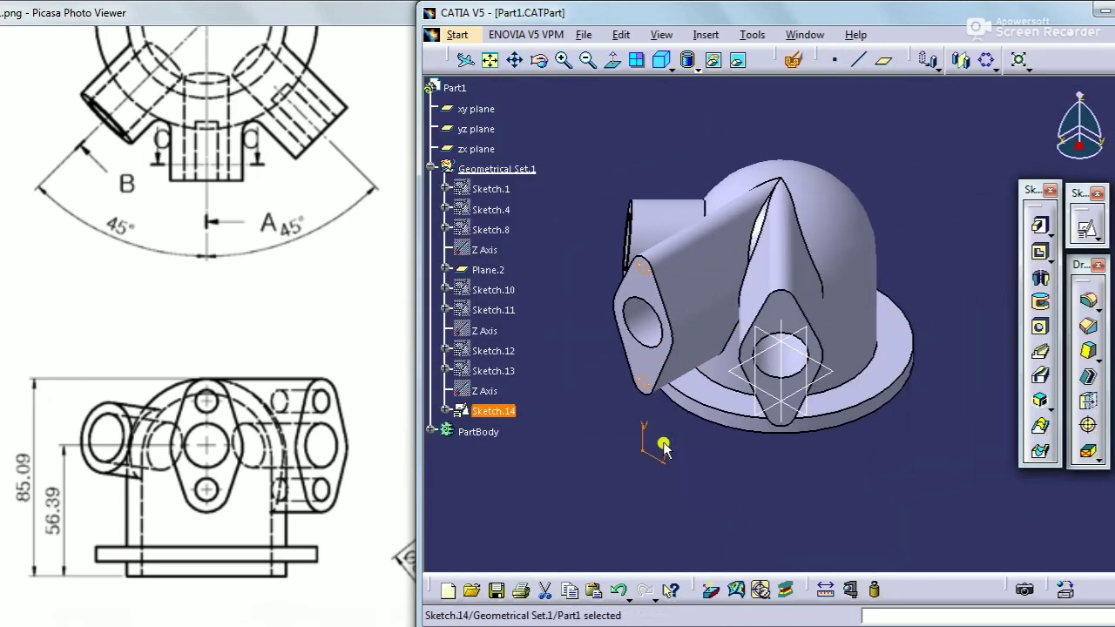
pyautogui.click(1040, 252)
pyautogui.click(941, 355)
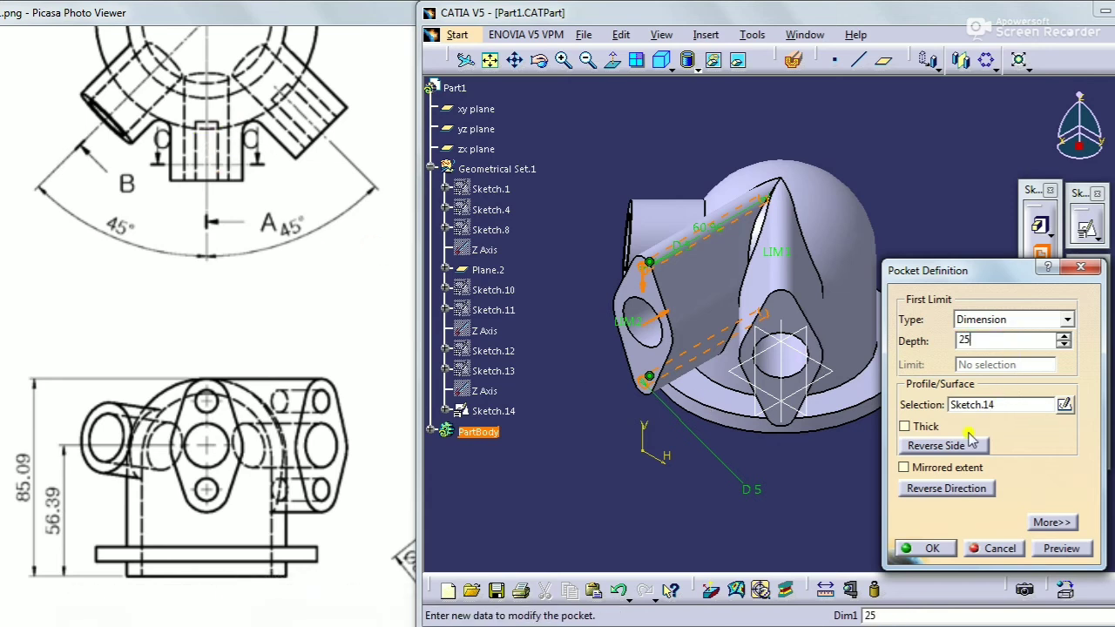
pyautogui.click(930, 549)
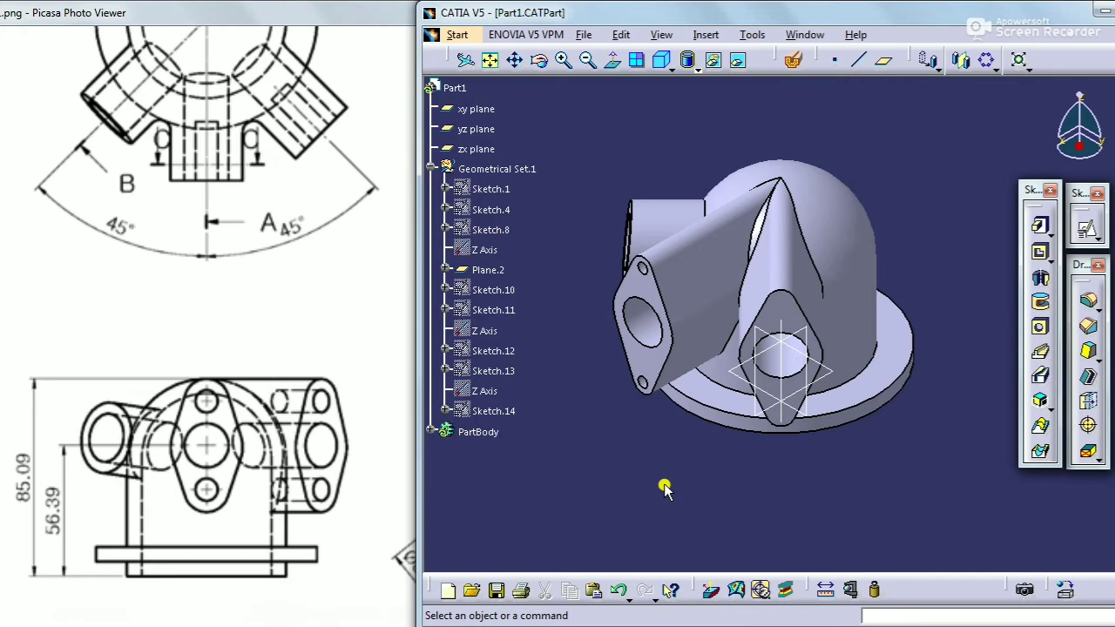
# Circular-pattern the bolt holes, Pocket.3, about the Z axis with 2 instances at 45deg spacing
pyautogui.click(987, 60)
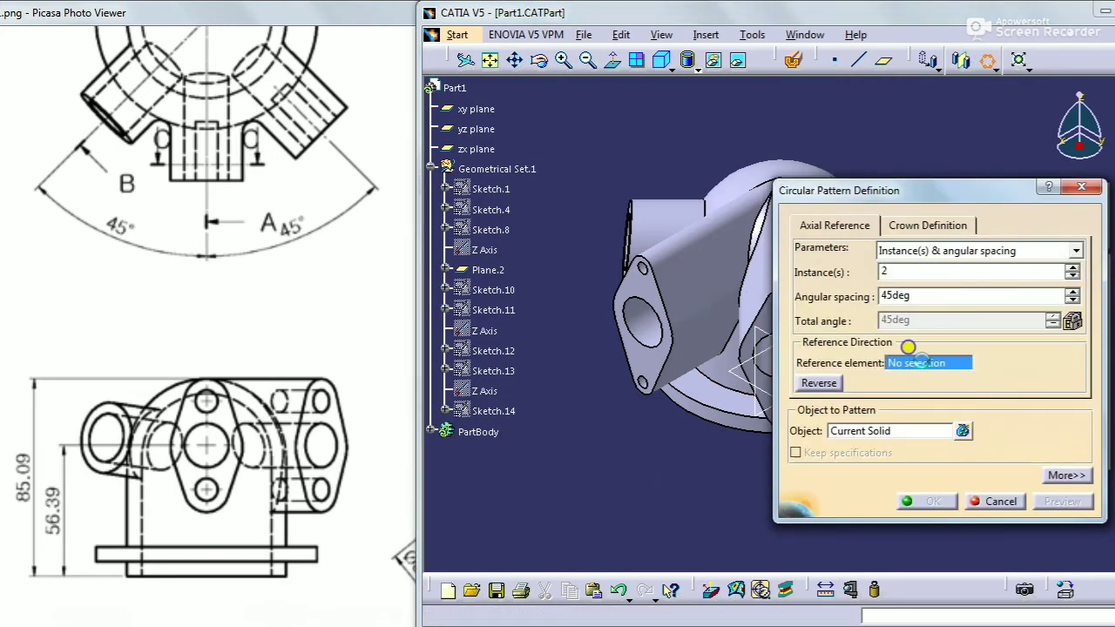
pyautogui.rightClick(916, 360)
pyautogui.click(958, 438)
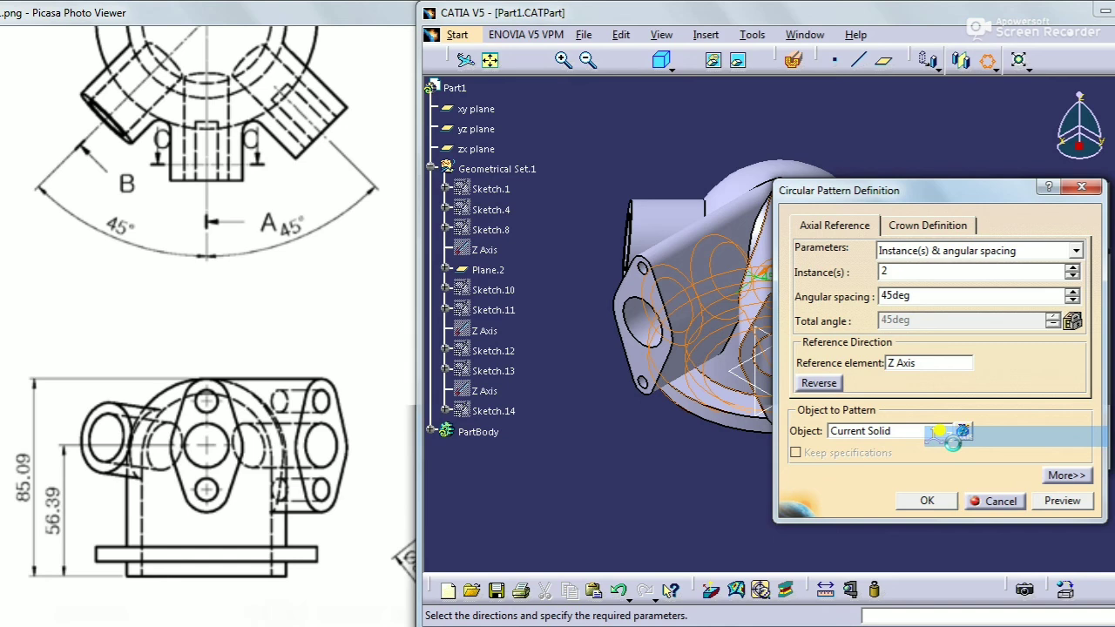
pyautogui.click(861, 430)
pyautogui.click(431, 453)
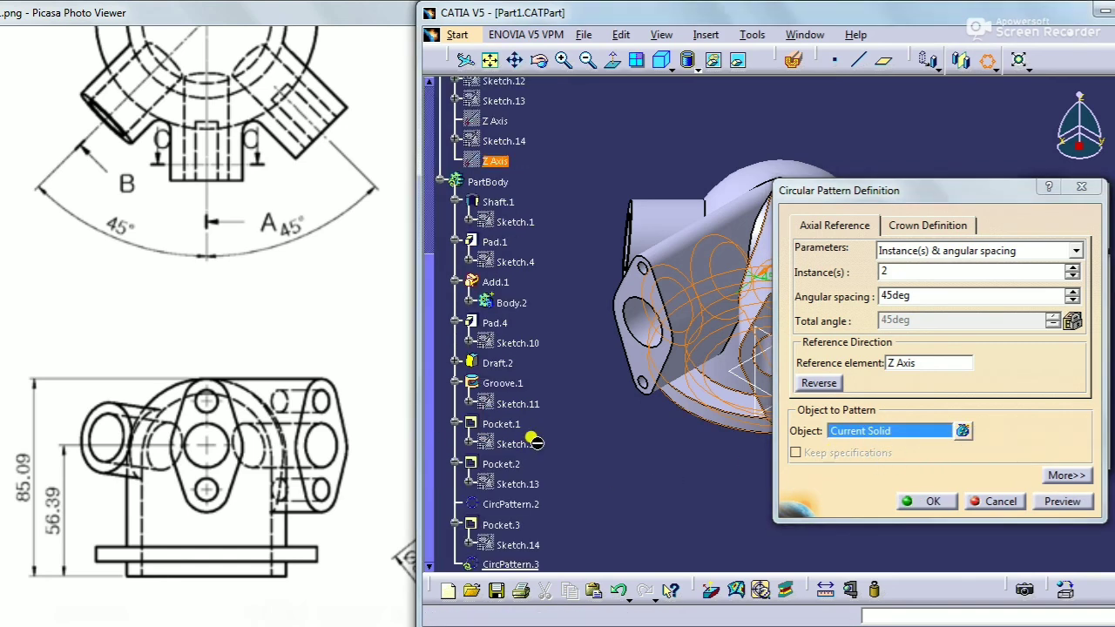
pyautogui.scroll(-5, 523, 339)
pyautogui.click(501, 326)
pyautogui.moveTo(655, 442); pyautogui.dragTo(571, 470, button='middle')
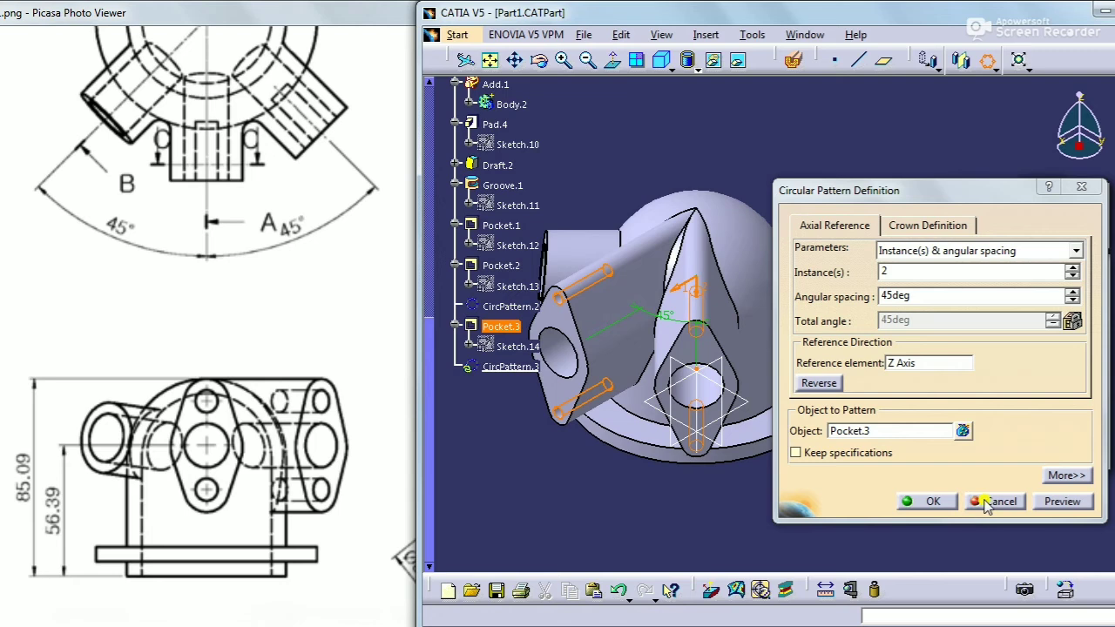
pyautogui.click(930, 502)
# Collapse the PartBody and Geometrical Set.1 entries in the specification tree
pyautogui.moveTo(891, 391); pyautogui.dragTo(973, 398, button='middle')
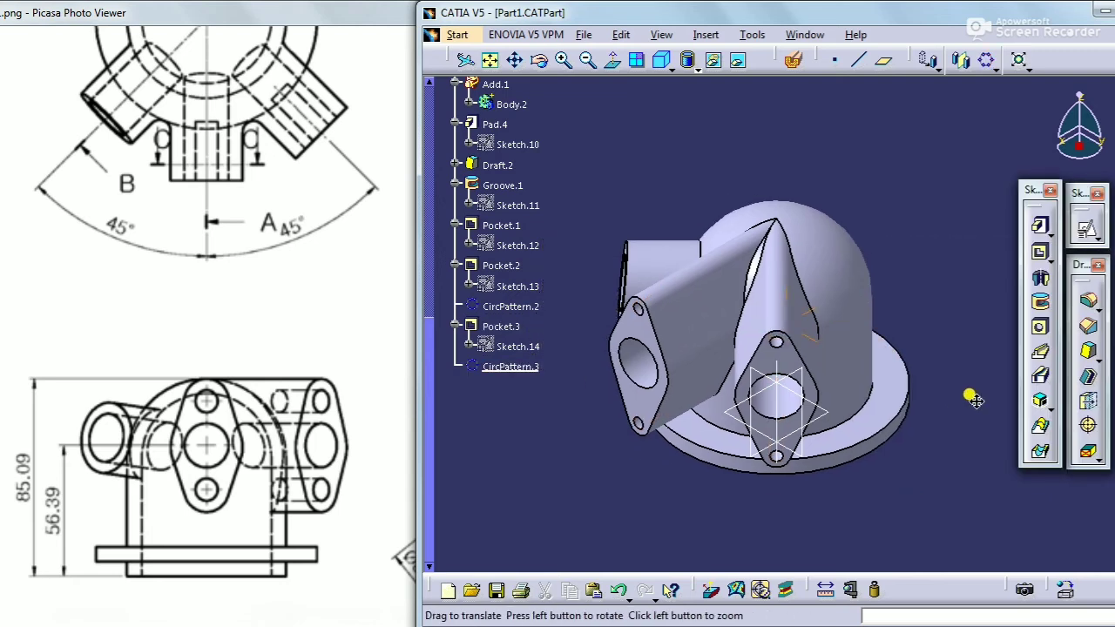
pyautogui.scroll(5, 435, 488)
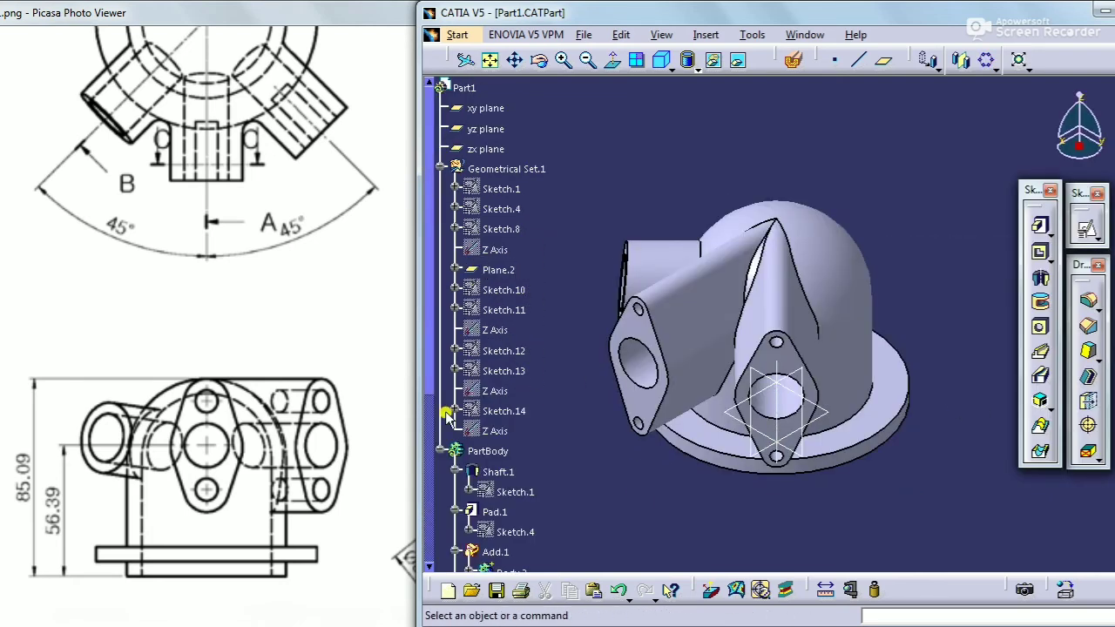
pyautogui.click(433, 451)
pyautogui.click(431, 168)
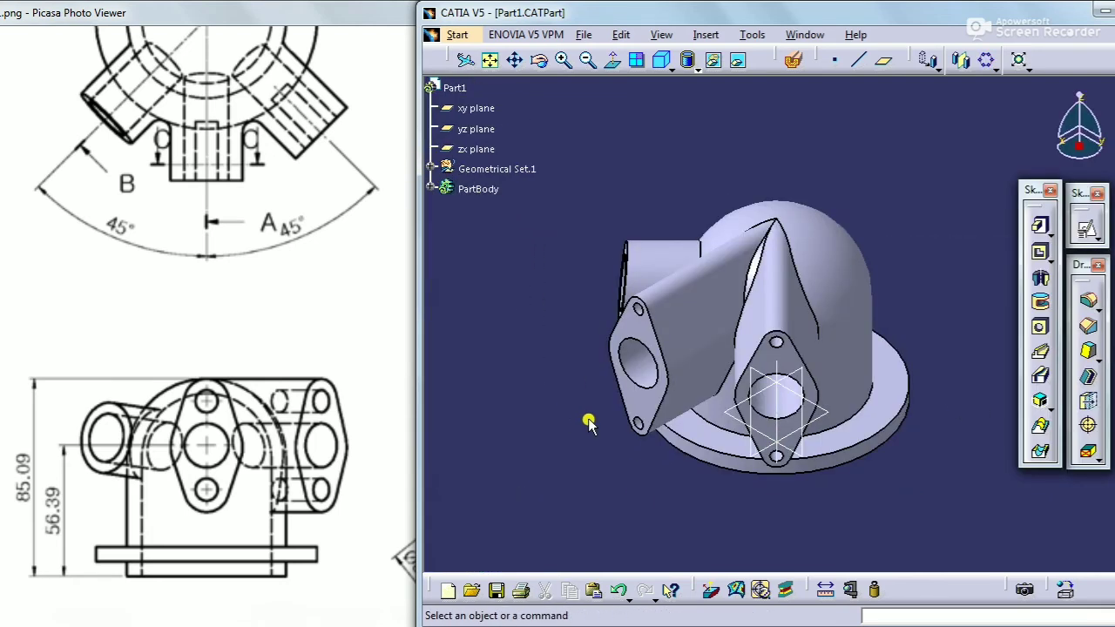
# Fillet the edges where the branches meet the domed body and each other with a 5 mm radius, following section B-B
pyautogui.moveTo(283, 357); pyautogui.dragTo(77, 244)
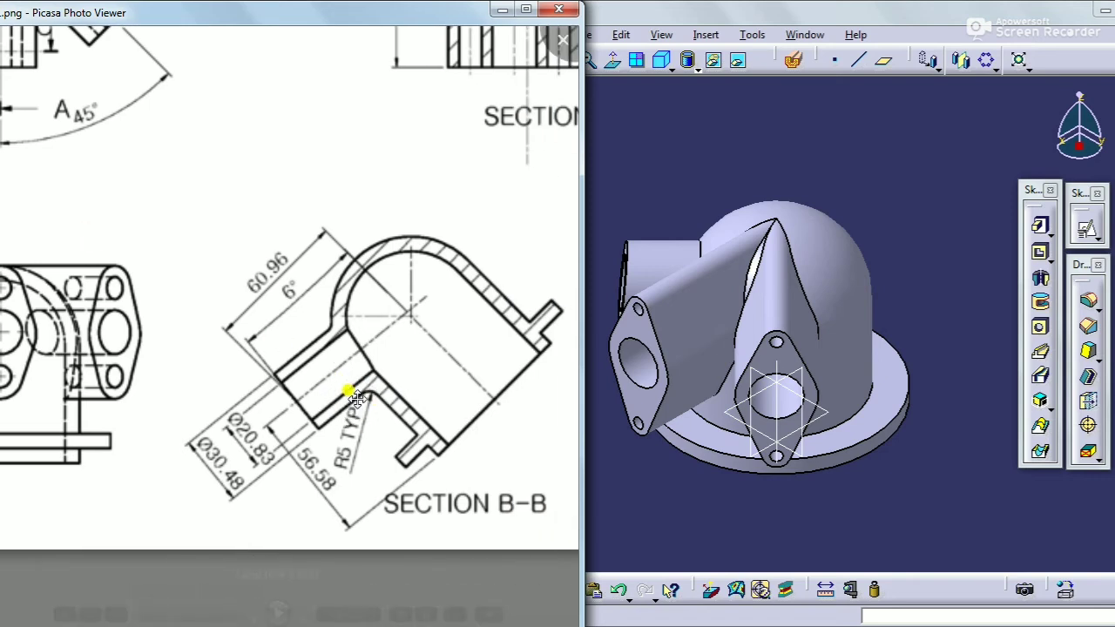
pyautogui.click(717, 492)
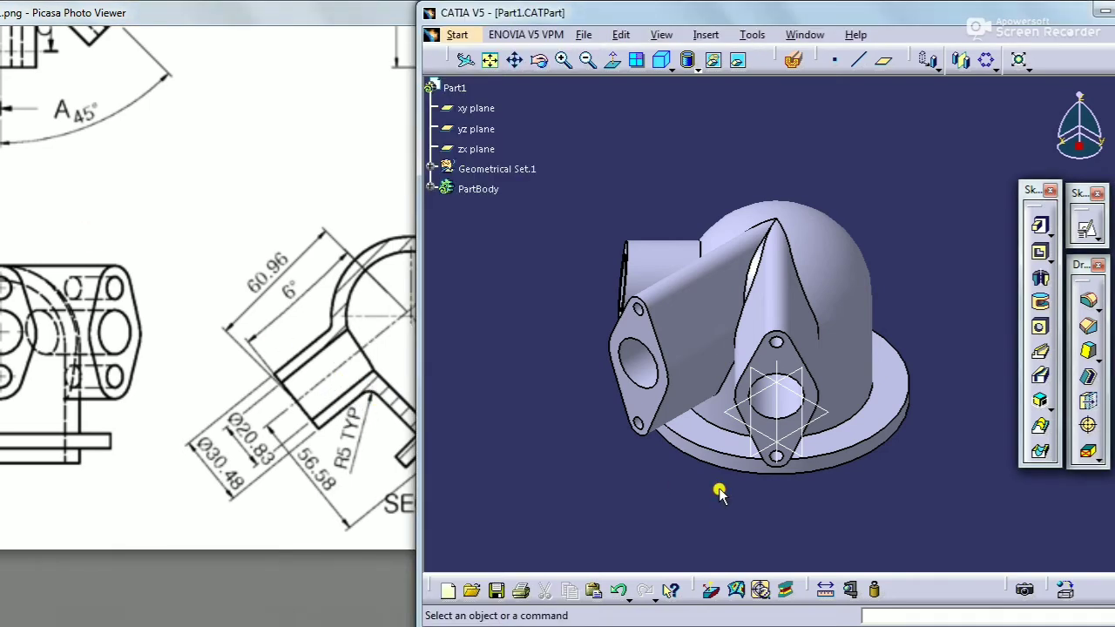
pyautogui.click(1088, 301)
pyautogui.click(800, 261)
pyautogui.click(741, 272)
pyautogui.click(758, 223)
pyautogui.moveTo(703, 406); pyautogui.dragTo(739, 425, button='middle')
pyautogui.click(724, 343)
pyautogui.moveTo(745, 299); pyautogui.dragTo(654, 400, button='middle')
pyautogui.click(668, 435)
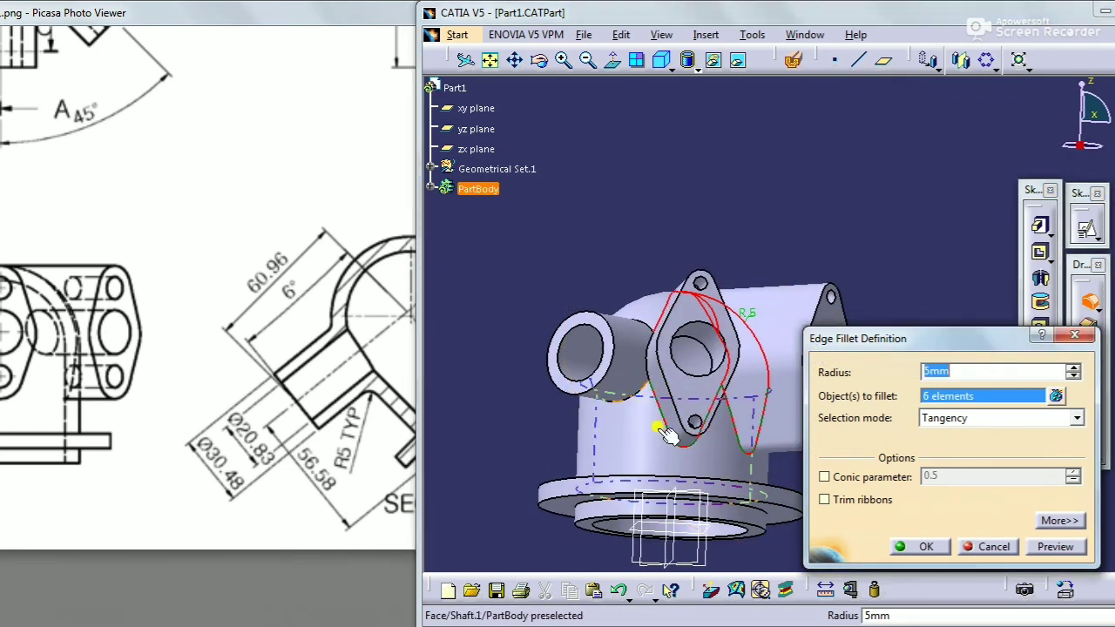
pyautogui.click(652, 345)
pyautogui.moveTo(652, 345); pyautogui.dragTo(649, 376, button='middle')
pyautogui.click(923, 547)
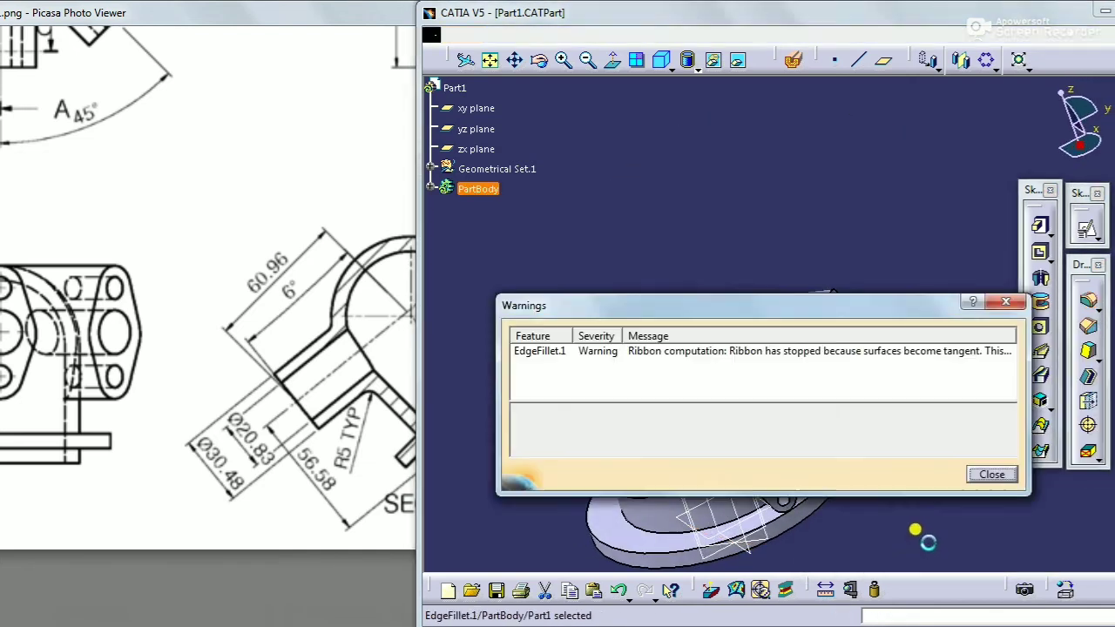
pyautogui.click(991, 474)
# Generate a front view of the part on the drawing sheet, facing the middle branch's flange
pyautogui.click(659, 60)
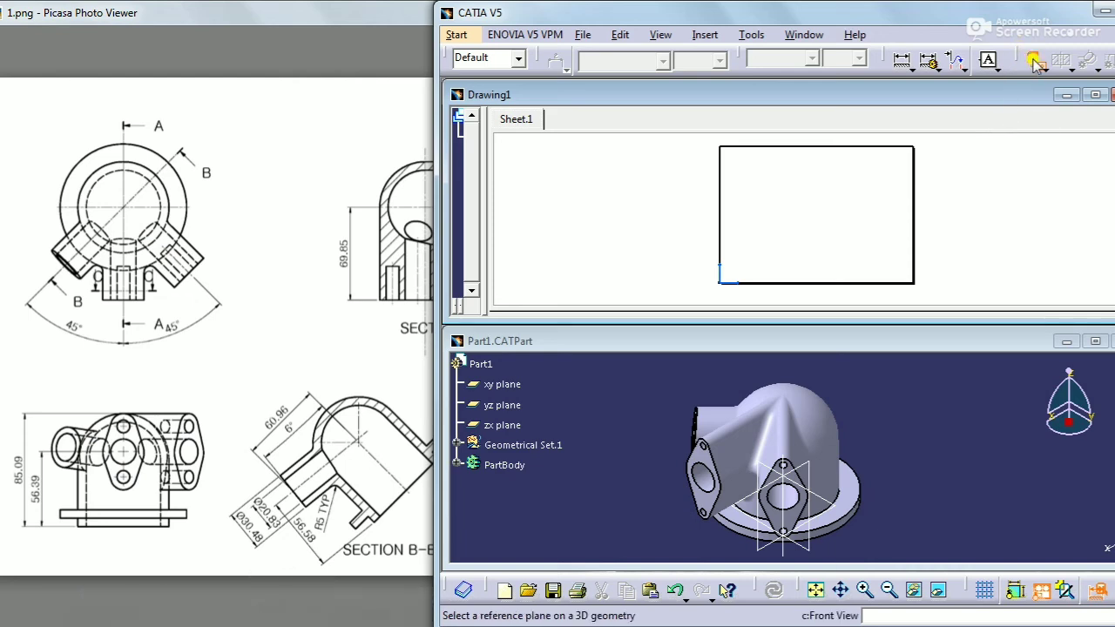
pyautogui.click(708, 492)
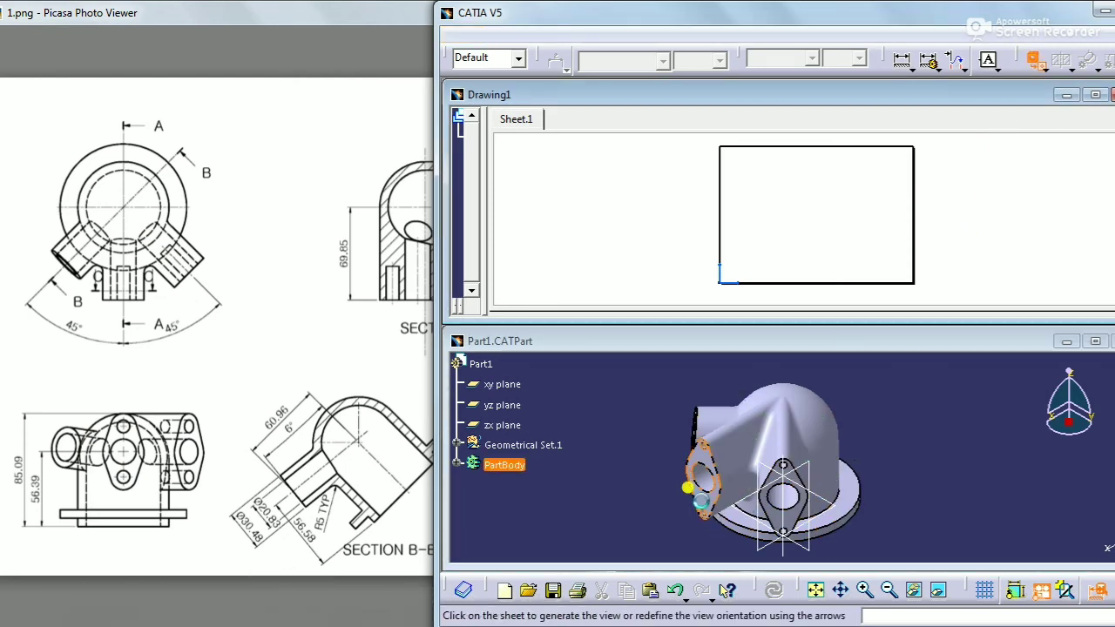
pyautogui.click(850, 221)
pyautogui.moveTo(836, 261)
pyautogui.mouseDown(button='middle')
pyautogui.moveTo(821, 229)
pyautogui.moveTo(839, 92)
pyautogui.moveTo(878, 239)
pyautogui.moveTo(878, 192)
pyautogui.moveTo(879, 226)
pyautogui.mouseUp(button='middle')
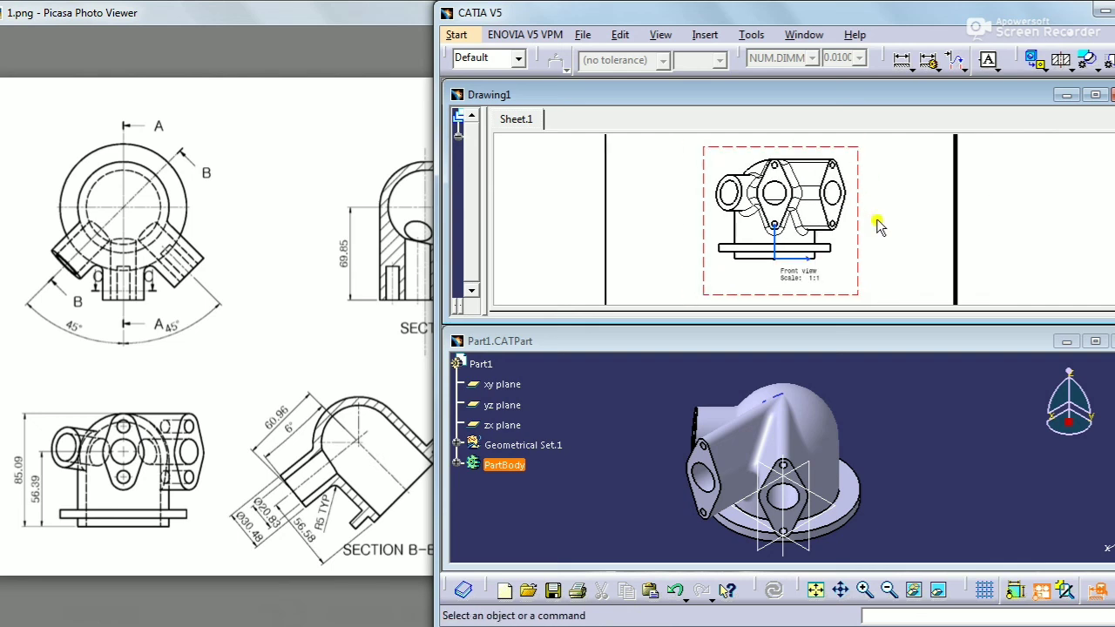
# Project a top view from the front view and place it directly below
pyautogui.moveTo(777, 237)
pyautogui.mouseDown(button='middle')
pyautogui.moveTo(776, 277)
pyautogui.moveTo(754, 247)
pyautogui.moveTo(807, 293)
pyautogui.mouseUp(button='middle')
pyautogui.click(1044, 66)
pyautogui.click(1056, 161)
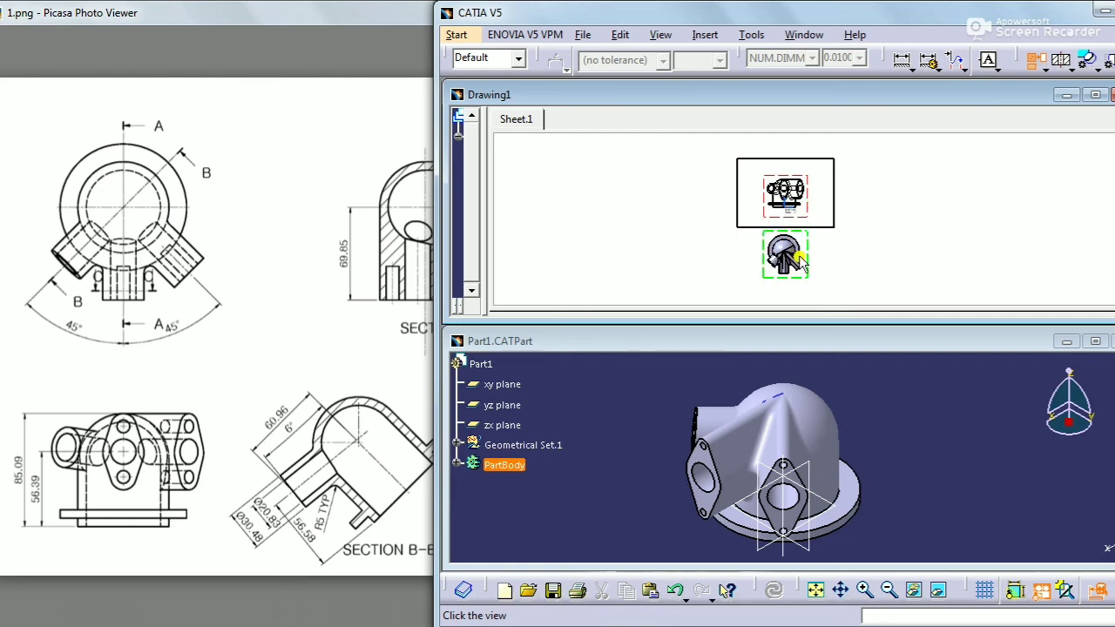
pyautogui.click(798, 259)
pyautogui.moveTo(821, 249)
pyautogui.mouseDown(button='middle')
pyautogui.moveTo(832, 204)
pyautogui.moveTo(846, 236)
pyautogui.moveTo(836, 224)
pyautogui.mouseUp(button='middle')
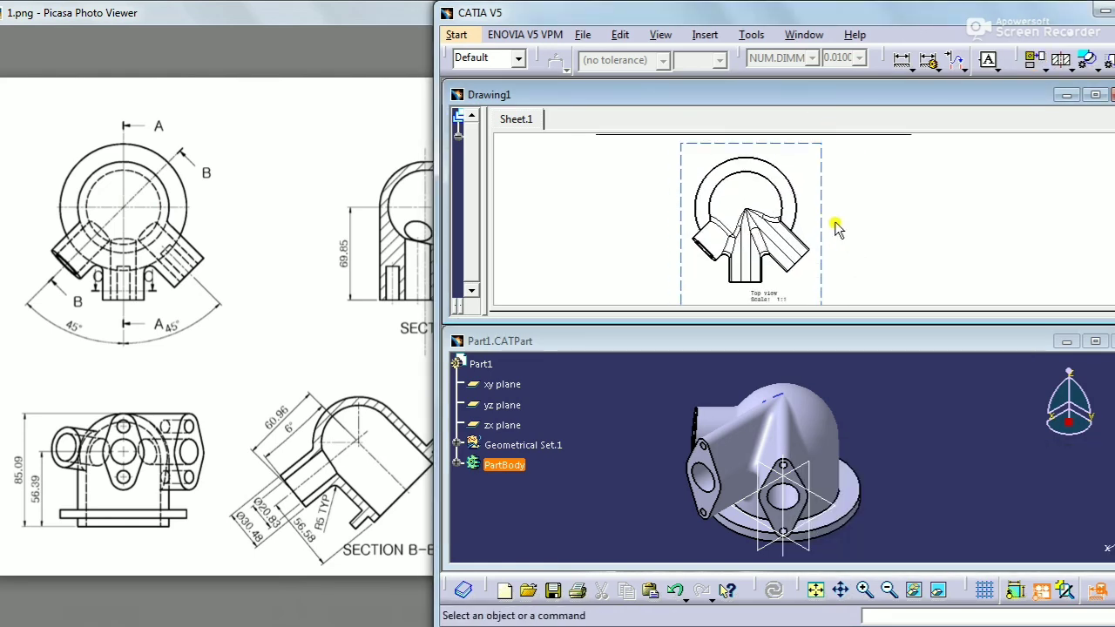
# Enable hidden lines and disable fillet display for the top view
pyautogui.rightClick(823, 203)
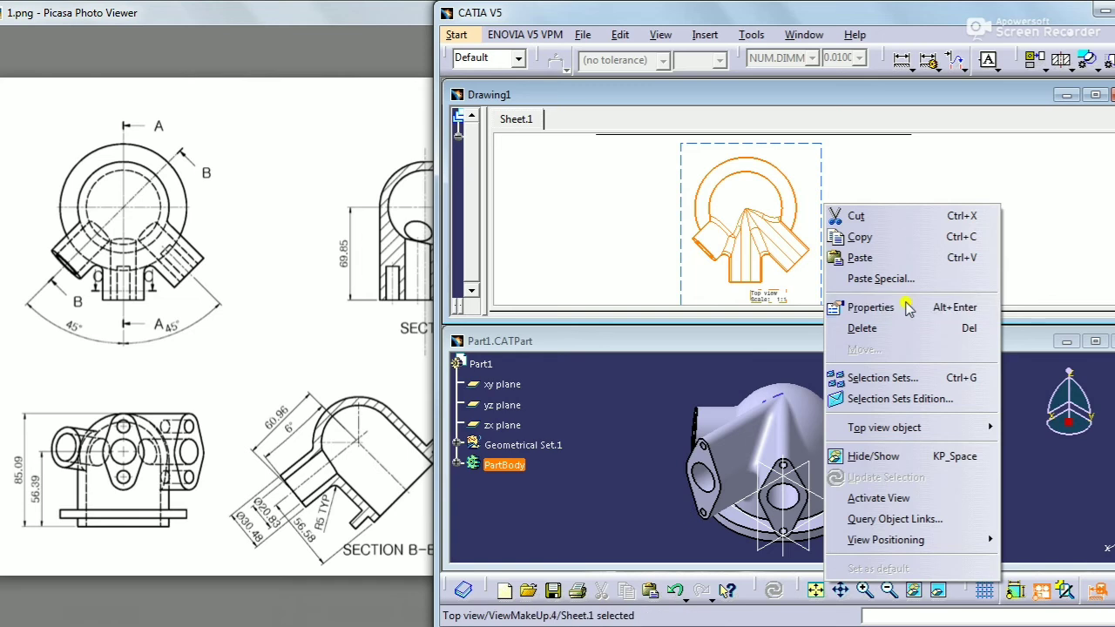
pyautogui.click(907, 304)
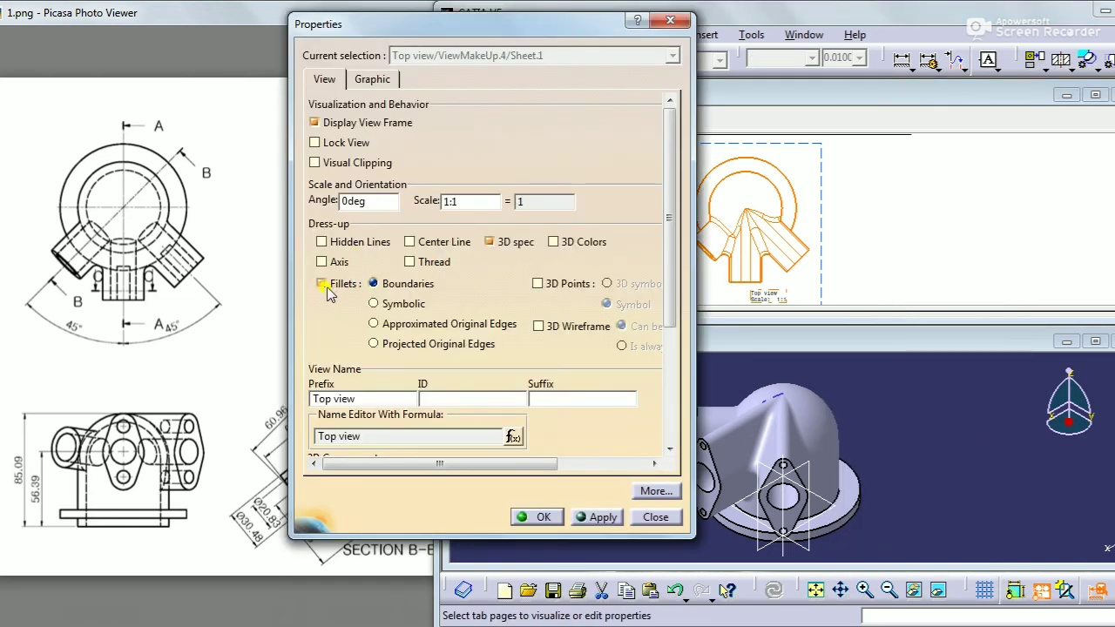
pyautogui.click(321, 285)
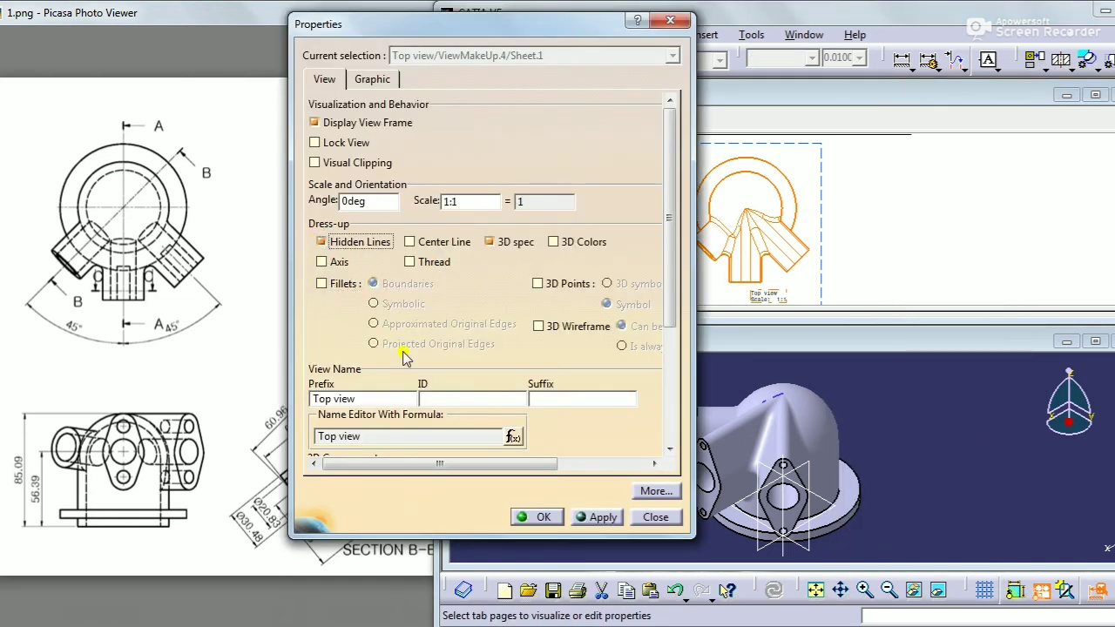
pyautogui.click(549, 518)
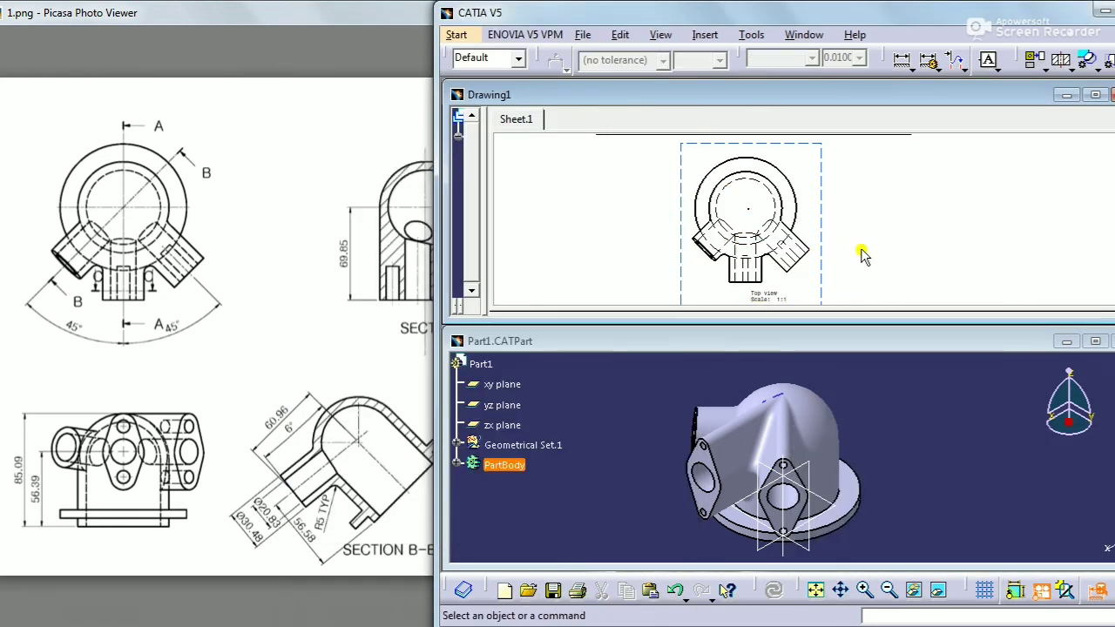
pyautogui.moveTo(845, 249); pyautogui.dragTo(853, 175, button='middle')
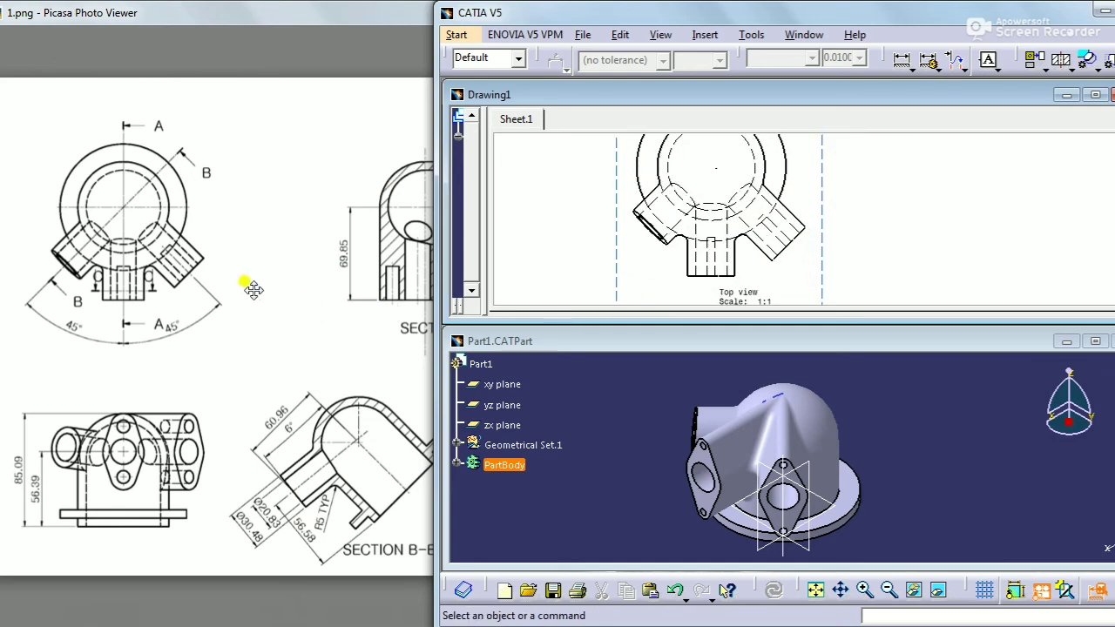
# Enable hidden lines and disable fillet display for the front view
pyautogui.moveTo(849, 218)
pyautogui.mouseDown(button='middle')
pyautogui.moveTo(853, 174)
pyautogui.moveTo(853, 274)
pyautogui.moveTo(842, 241)
pyautogui.mouseUp(button='middle')
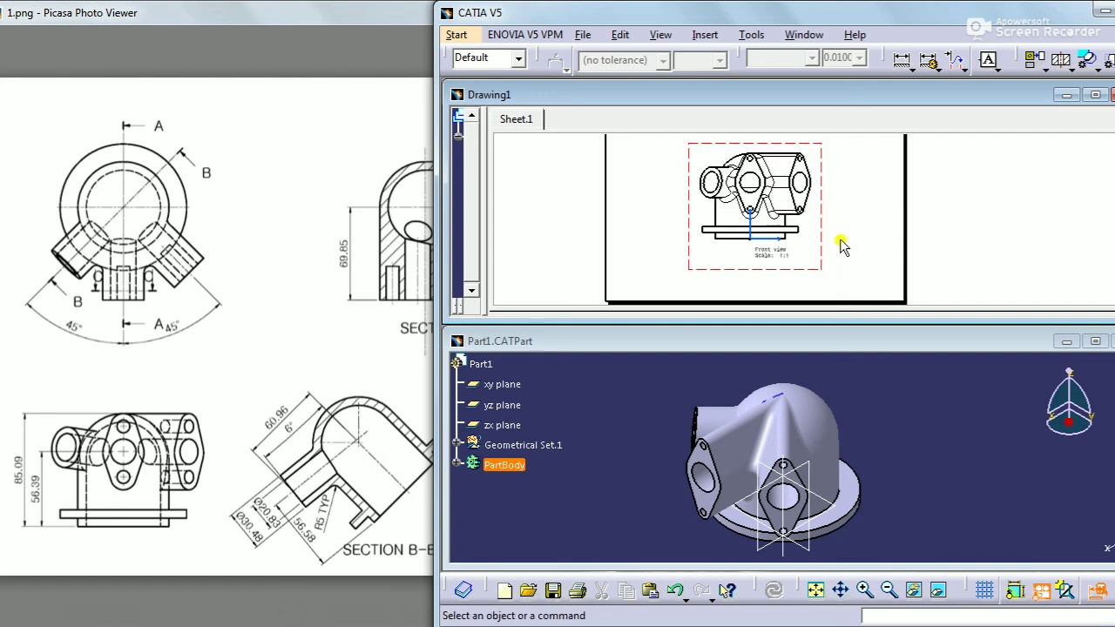
pyautogui.rightClick(831, 207)
pyautogui.click(862, 307)
pyautogui.click(336, 241)
pyautogui.click(336, 281)
pyautogui.click(528, 515)
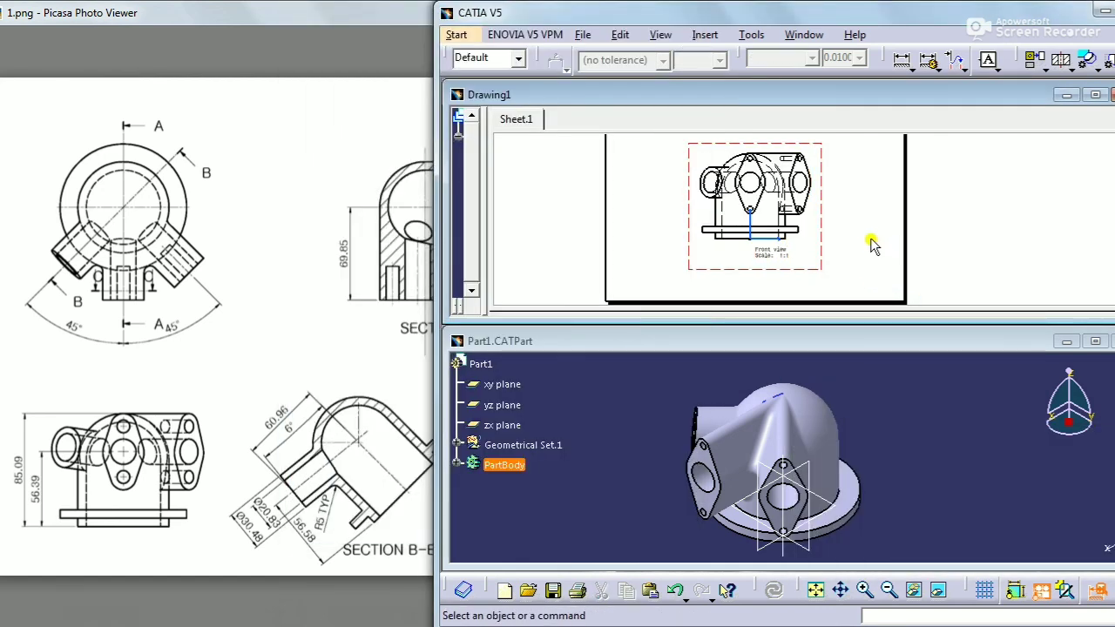
# Make the top view the active view of the drawing
pyautogui.moveTo(849, 214); pyautogui.dragTo(851, 272, button='middle')
pyautogui.moveTo(859, 231)
pyautogui.mouseDown(button='middle')
pyautogui.moveTo(831, 217)
pyautogui.moveTo(851, 257)
pyautogui.mouseUp(button='middle')
pyautogui.moveTo(335, 313); pyautogui.dragTo(306, 310)
pyautogui.click(851, 193)
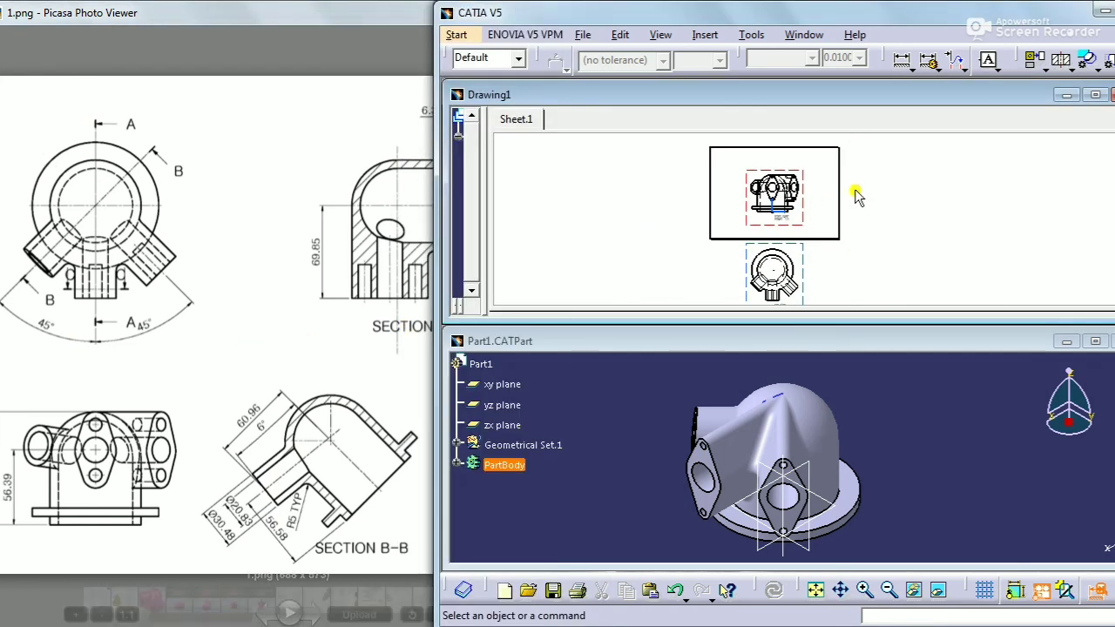
pyautogui.moveTo(829, 218)
pyautogui.mouseDown(button='middle')
pyautogui.moveTo(792, 149)
pyautogui.moveTo(792, 92)
pyautogui.moveTo(778, 226)
pyautogui.mouseUp(button='middle')
pyautogui.rightClick(745, 195)
pyautogui.click(806, 493)
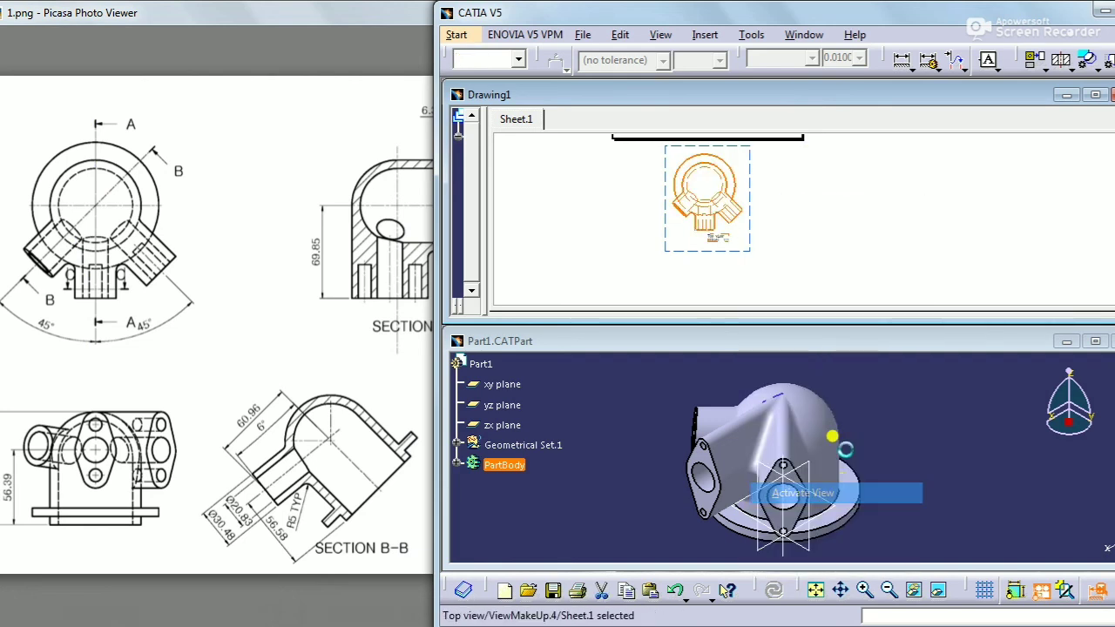
# Create section view A-A with a vertical cutting line through the top view's centre and place it beside that view
pyautogui.moveTo(793, 234)
pyautogui.mouseDown(button='middle')
pyautogui.moveTo(804, 244)
pyautogui.moveTo(811, 229)
pyautogui.mouseUp(button='middle')
pyautogui.click(1061, 59)
pyautogui.click(697, 147)
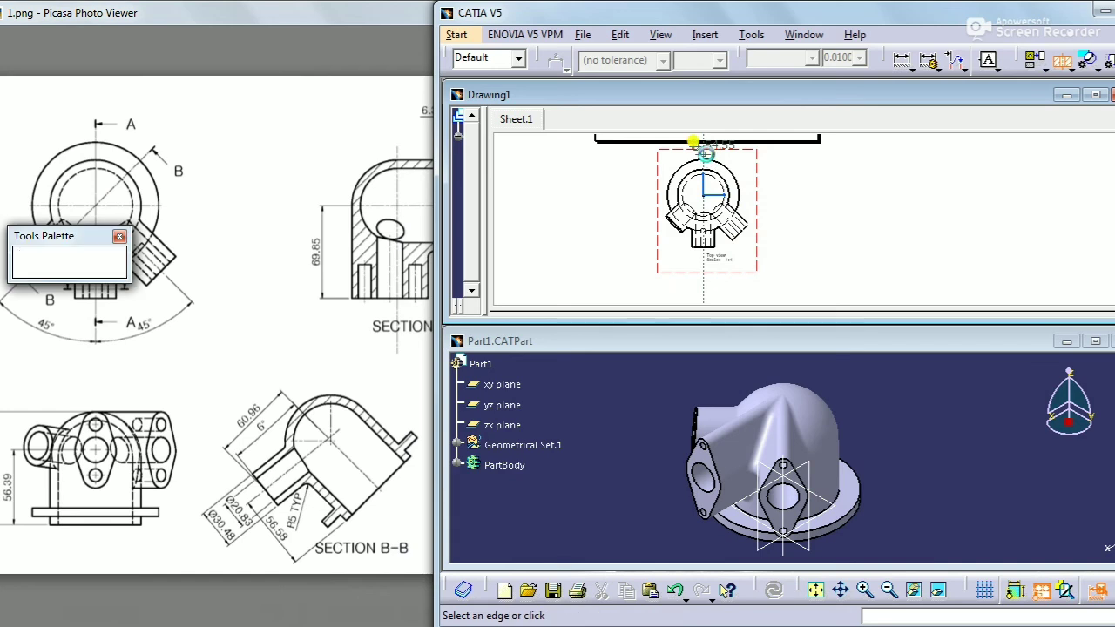
pyautogui.doubleClick(699, 282)
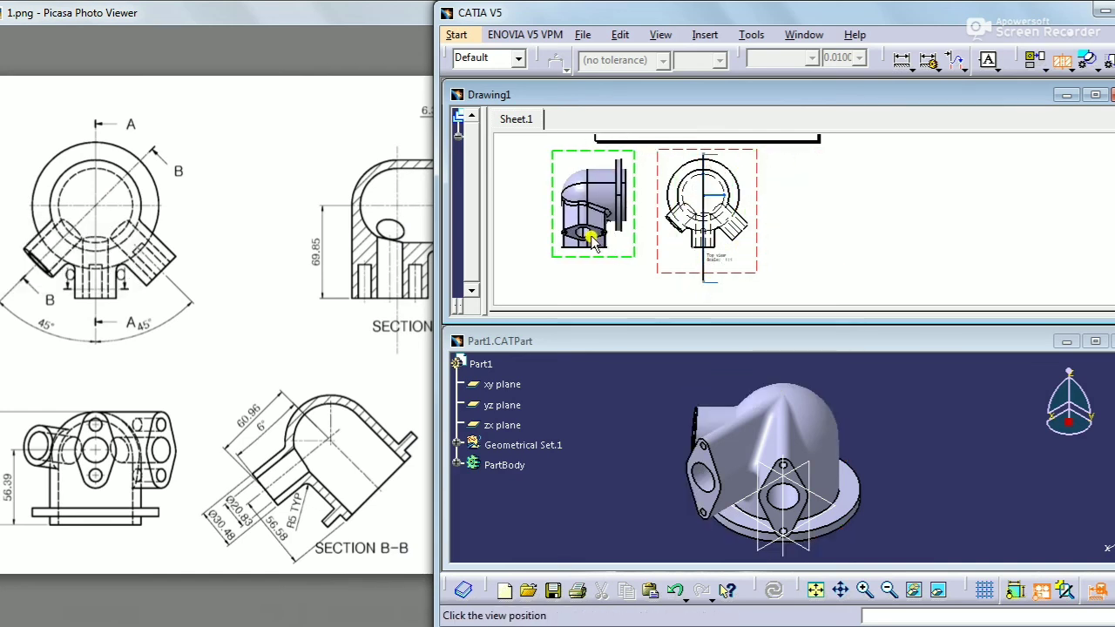
pyautogui.click(603, 255)
# Compare section view A-A with section A-A of the reference drawing
pyautogui.moveTo(621, 249)
pyautogui.mouseDown(button='middle')
pyautogui.moveTo(699, 218)
pyautogui.moveTo(700, 193)
pyautogui.mouseUp(button='middle')
pyautogui.moveTo(366, 318); pyautogui.dragTo(340, 317)
pyautogui.click(646, 258)
pyautogui.moveTo(388, 287); pyautogui.dragTo(284, 284)
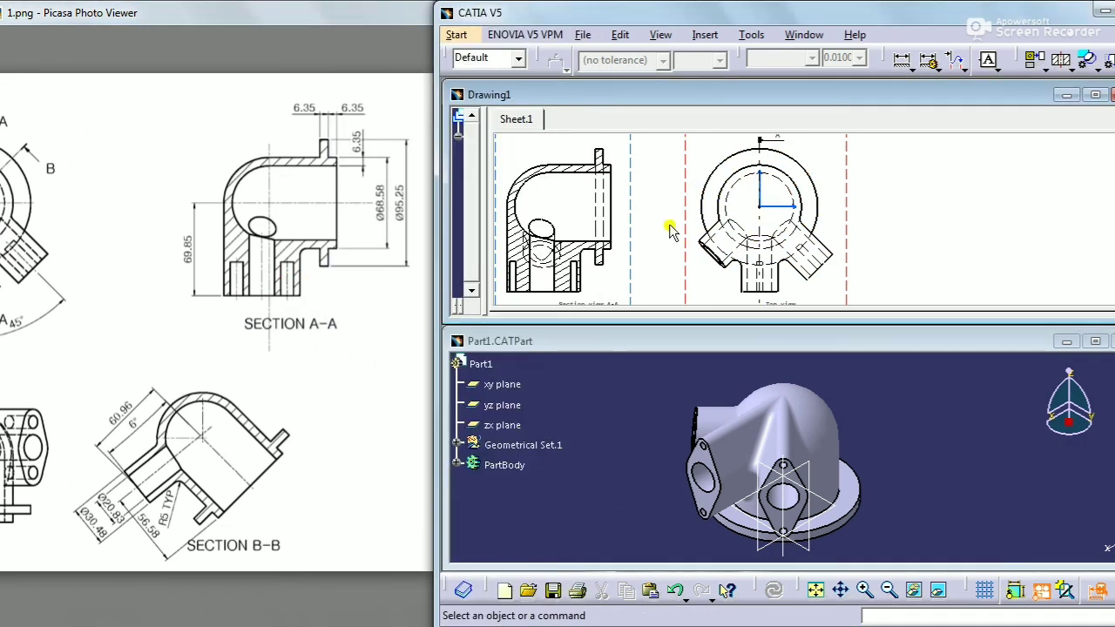
pyautogui.moveTo(655, 239)
pyautogui.mouseDown(button='middle')
pyautogui.moveTo(767, 217)
pyautogui.moveTo(764, 183)
pyautogui.mouseUp(button='middle')
pyautogui.moveTo(746, 249)
pyautogui.mouseDown(button='middle')
pyautogui.moveTo(752, 277)
pyautogui.moveTo(740, 242)
pyautogui.moveTo(751, 263)
pyautogui.mouseUp(button='middle')
pyautogui.moveTo(757, 223)
pyautogui.mouseDown(button='middle')
pyautogui.moveTo(778, 244)
pyautogui.moveTo(739, 249)
pyautogui.moveTo(737, 261)
pyautogui.mouseUp(button='middle')
# Create section view B-B with a diagonal cutting line through the top view's centre and the round branch, placed beside the front view
pyautogui.click(266, 389)
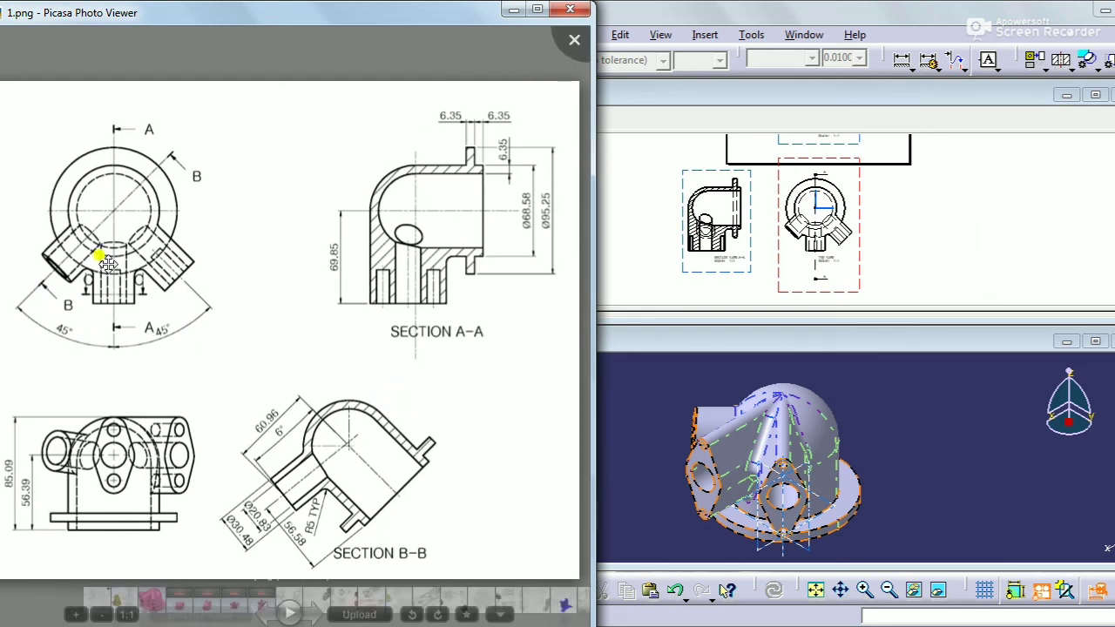
pyautogui.click(640, 229)
pyautogui.click(1062, 62)
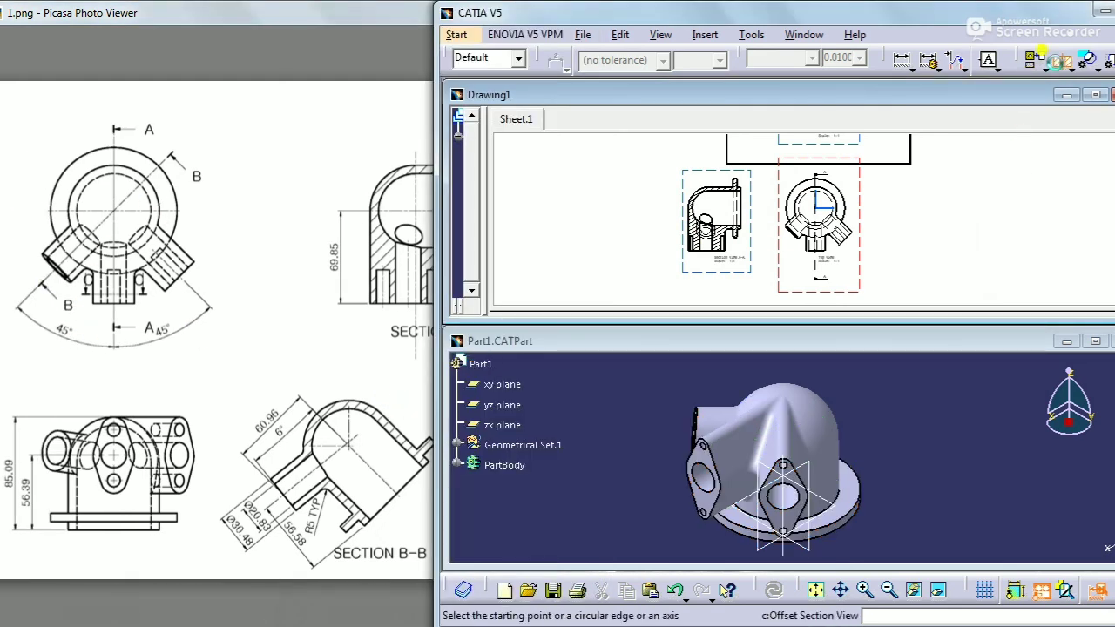
pyautogui.click(845, 181)
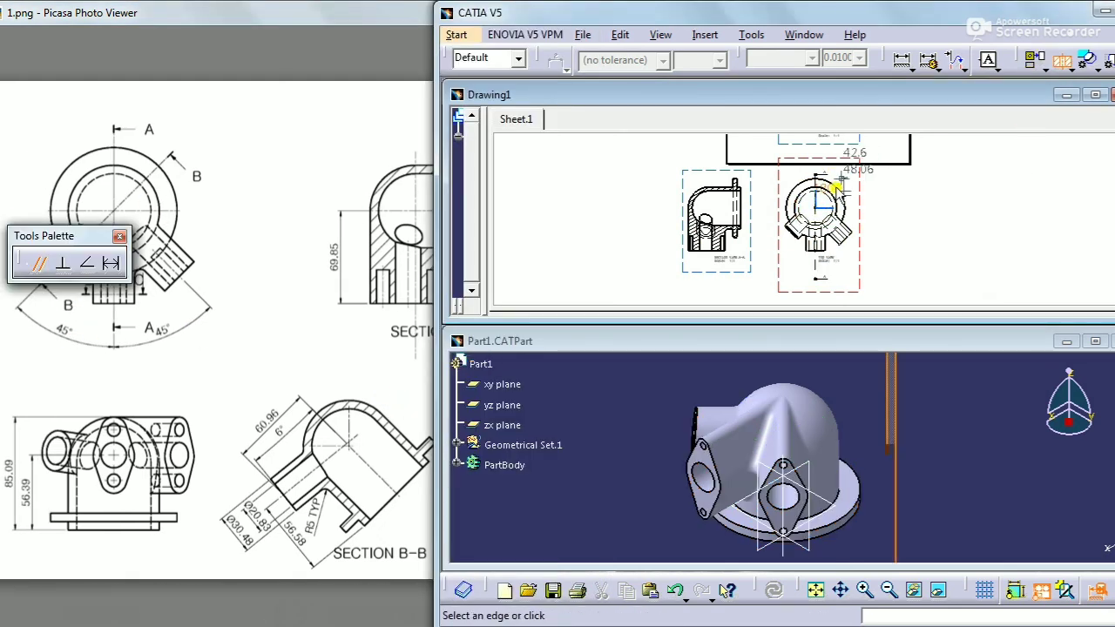
pyautogui.doubleClick(767, 259)
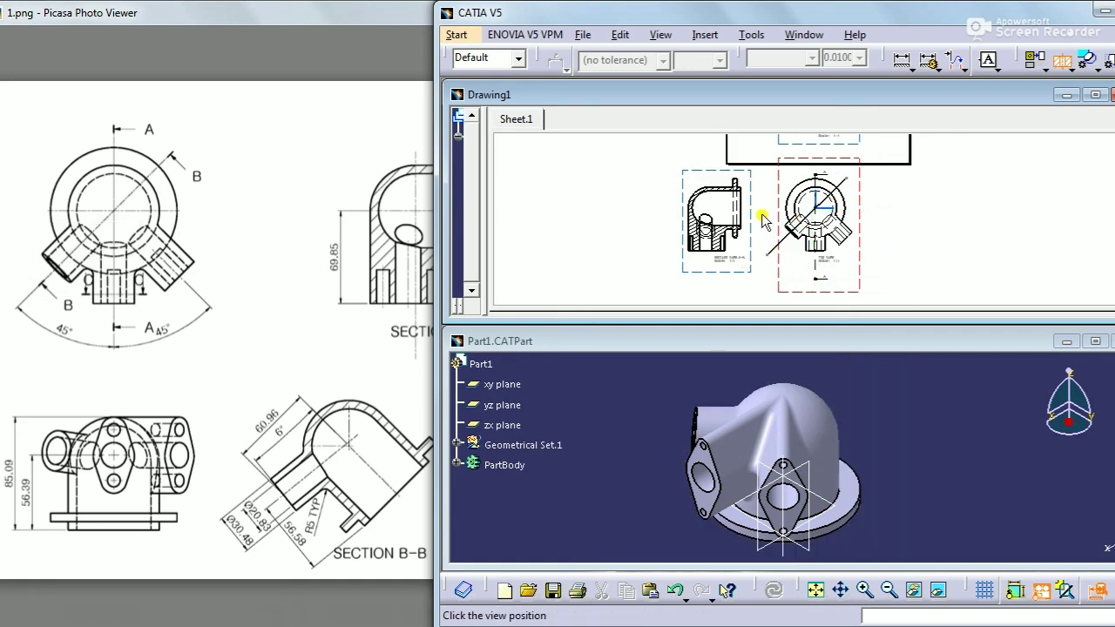
pyautogui.click(662, 223)
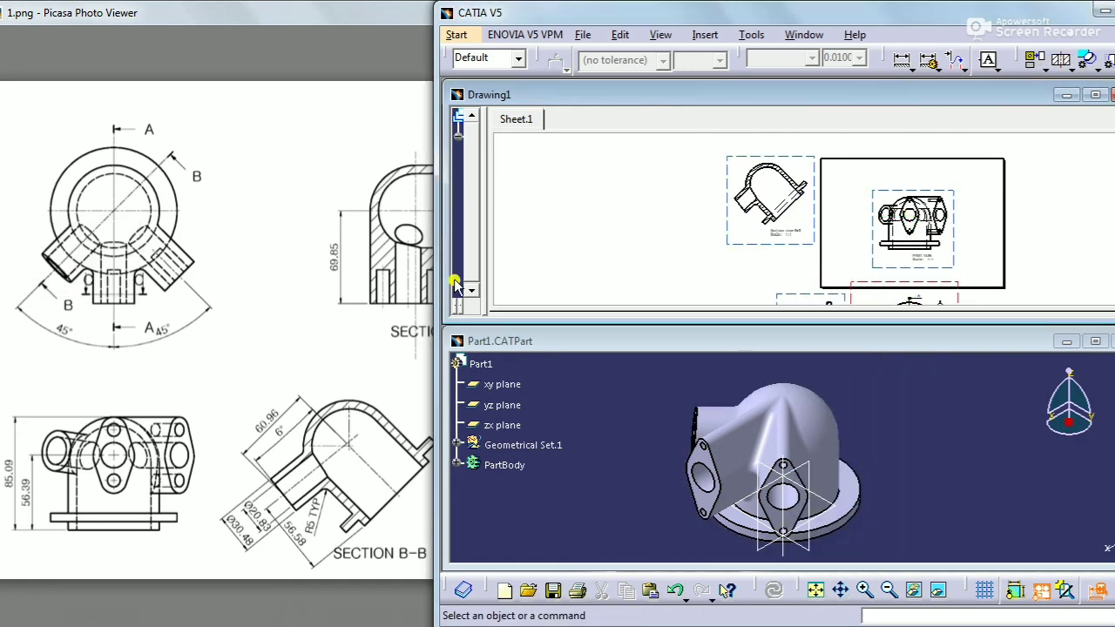
# Compare section view B-B with the reference drawing and enlarge the Part1 model window
pyautogui.moveTo(392, 281); pyautogui.dragTo(358, 275)
pyautogui.click(684, 263)
pyautogui.moveTo(757, 234)
pyautogui.mouseDown(button='middle')
pyautogui.moveTo(682, 259)
pyautogui.moveTo(707, 169)
pyautogui.mouseUp(button='middle')
pyautogui.moveTo(723, 252)
pyautogui.mouseDown(button='middle')
pyautogui.moveTo(851, 192)
pyautogui.moveTo(774, 254)
pyautogui.moveTo(775, 276)
pyautogui.mouseUp(button='middle')
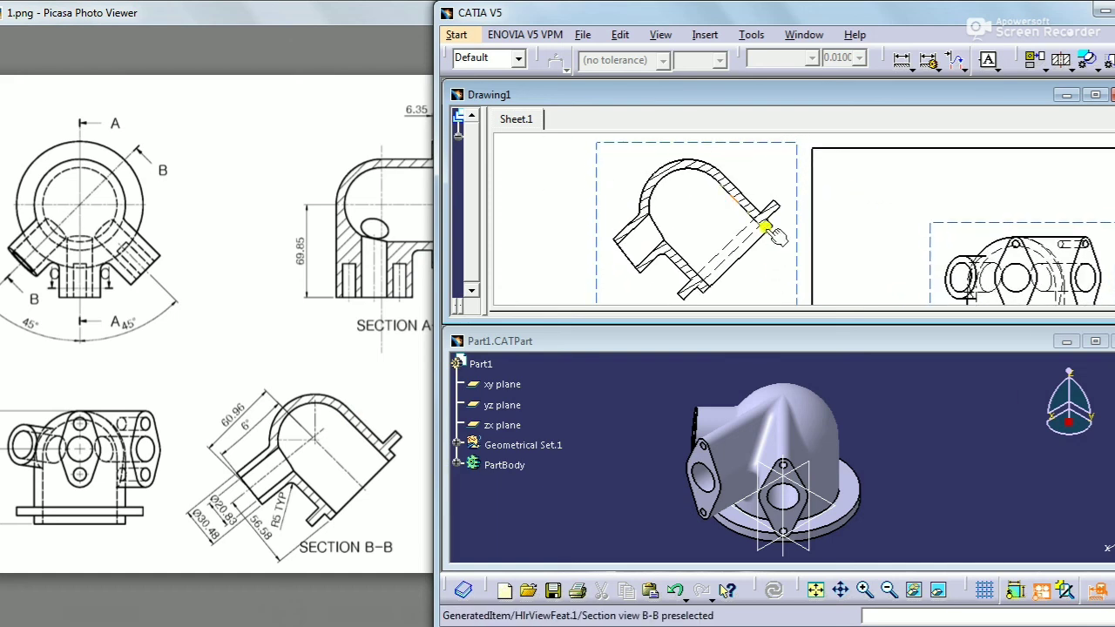
pyautogui.moveTo(764, 225); pyautogui.dragTo(666, 231, button='middle')
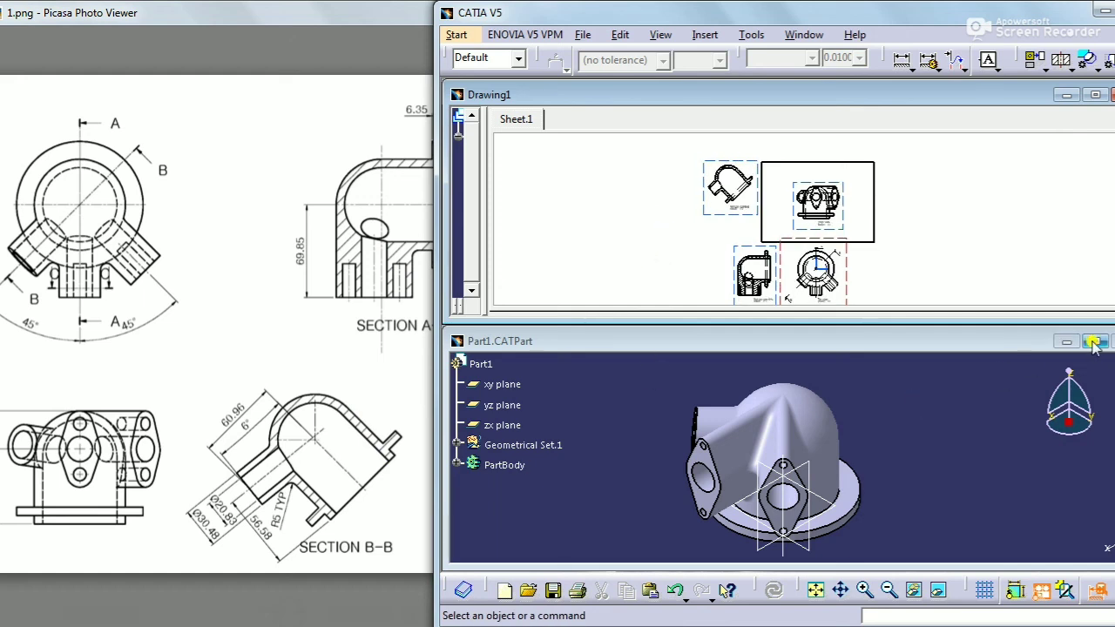
pyautogui.click(1095, 342)
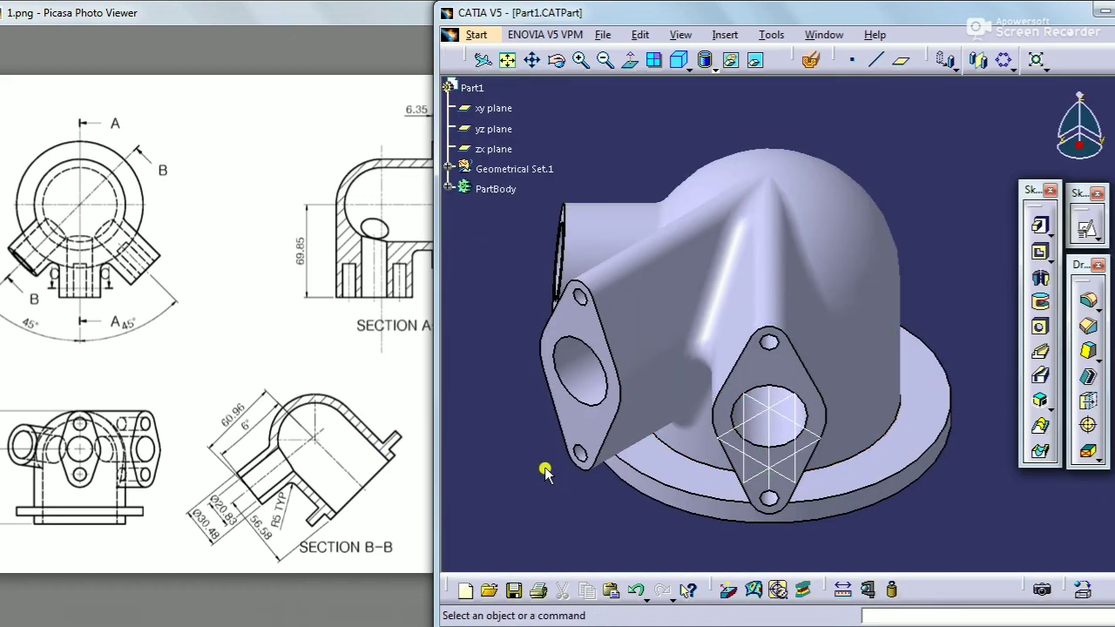